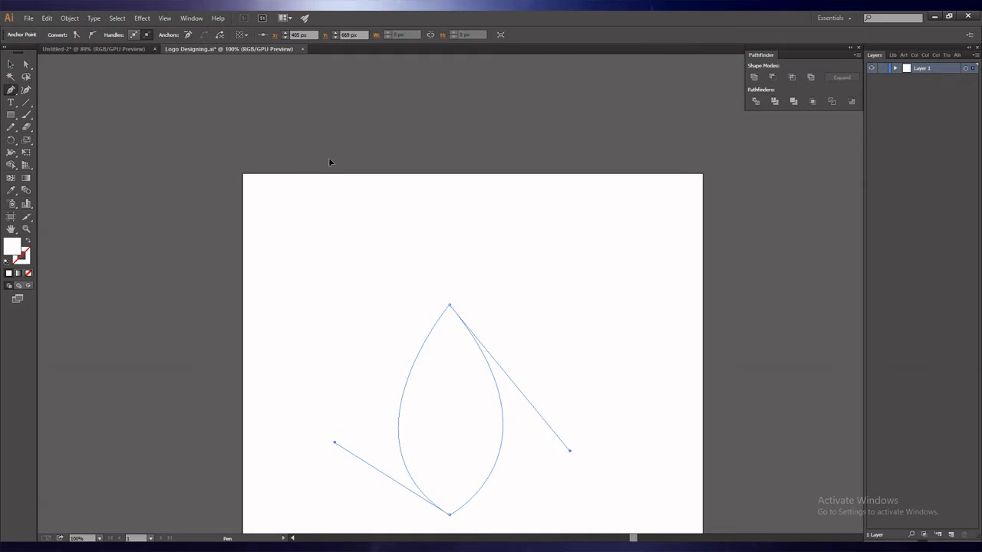
Step: Finish adjusting the closing curve of the leaf outline and fill the shape with dark green 036D3D
left_click_drag(328, 160, 329, 163)
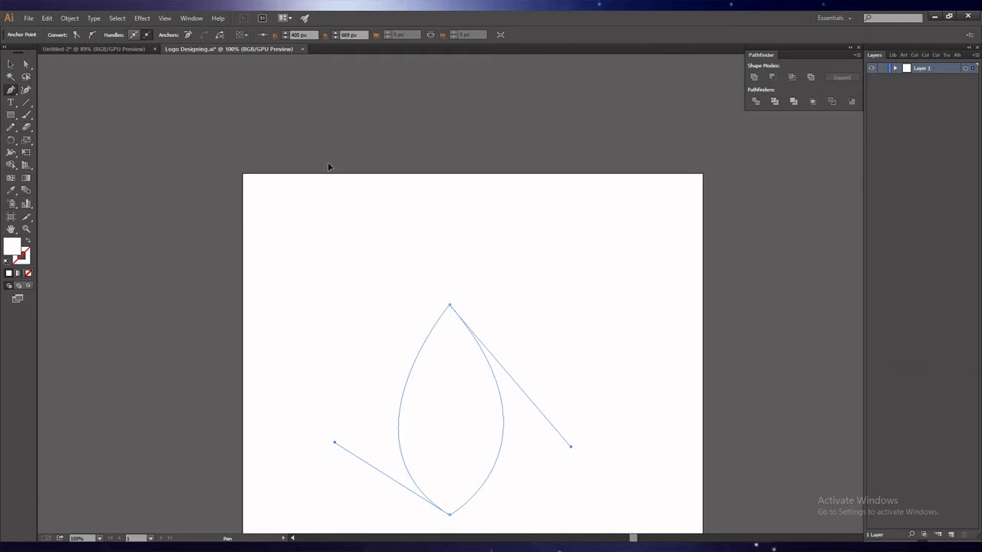
key("v")
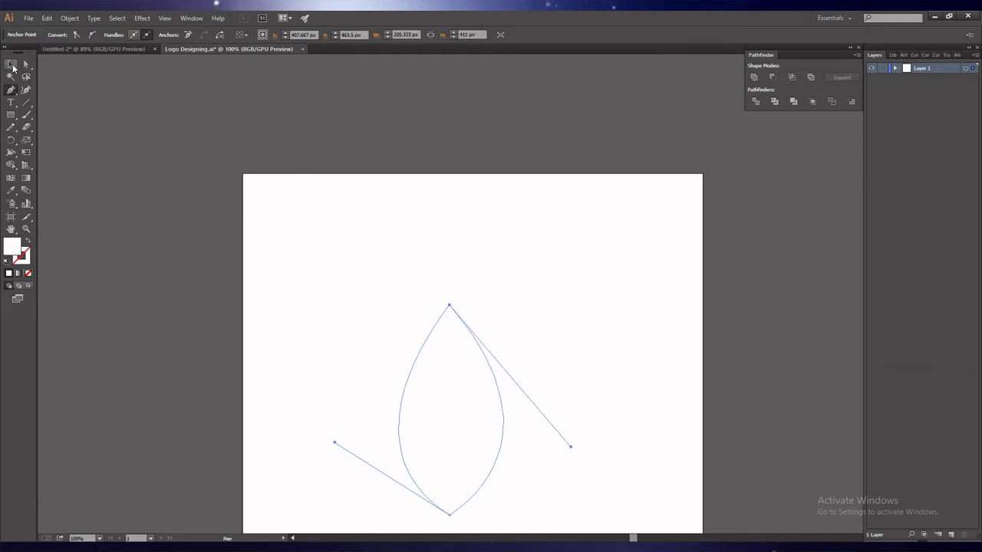
scroll(601, 352, "down", 3)
scroll(601, 353, "down", 2)
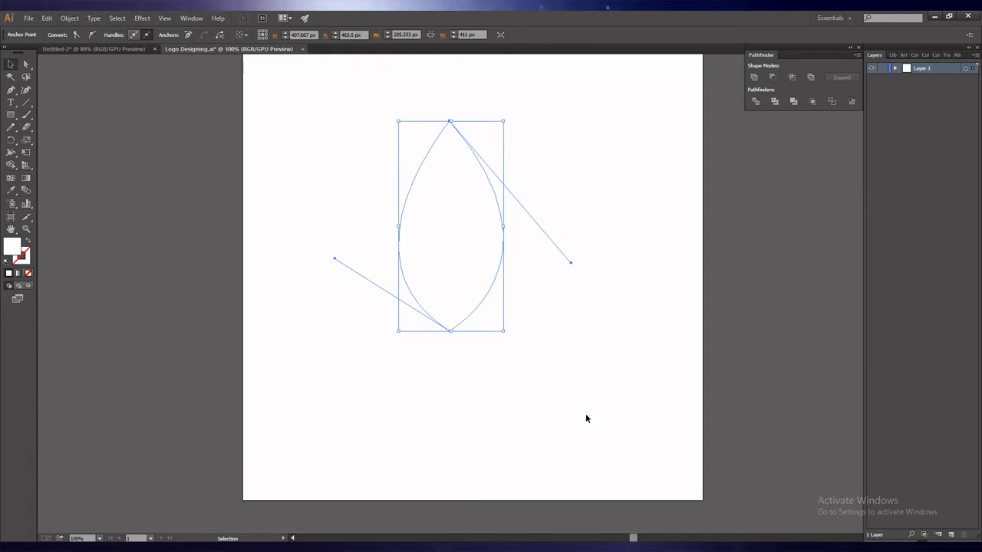
double_click(14, 251)
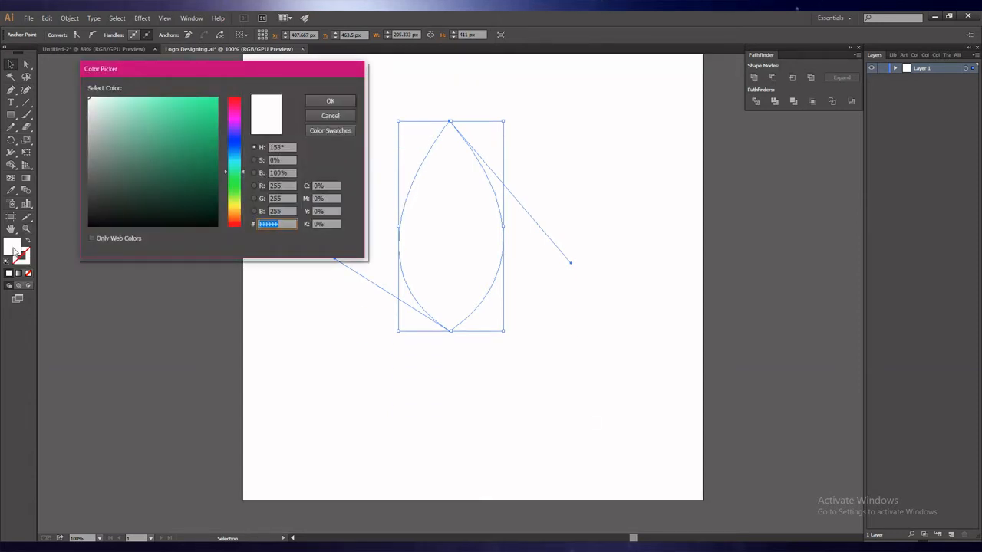
left_click(215, 171)
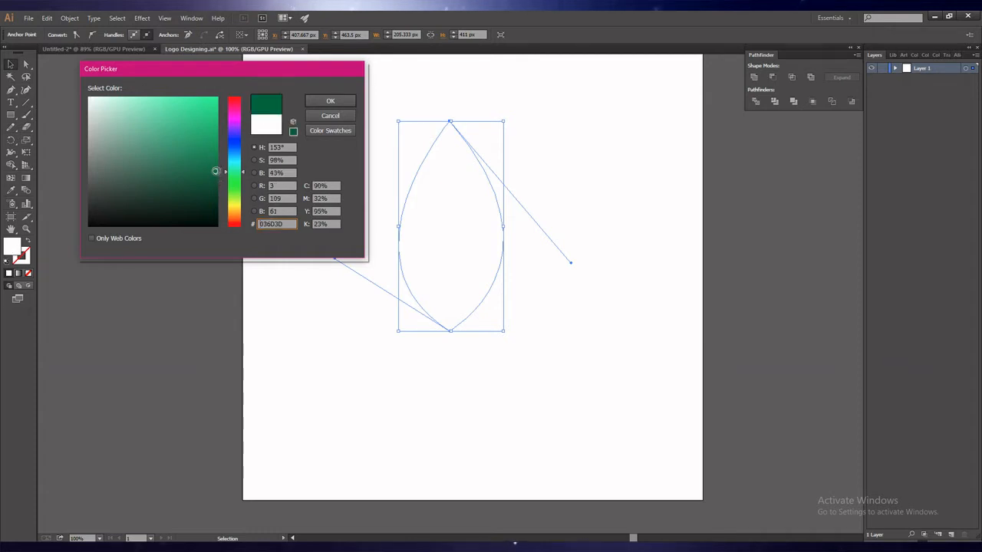
left_click(330, 101)
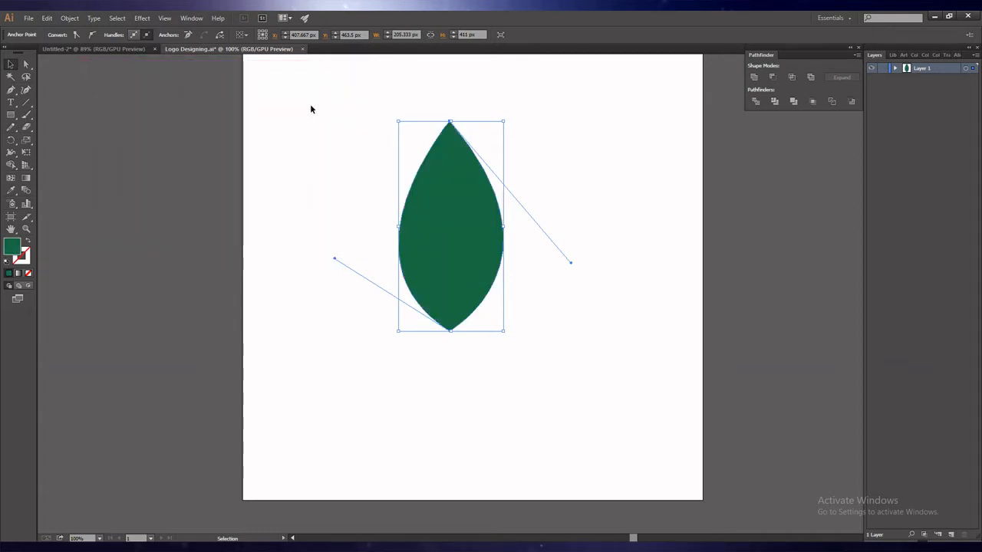
left_click(529, 395)
Step: Enlarge the green leaf proportionally to about 261 × 523 px and move it up on the artboard
left_click(461, 293)
key("a")
key("v")
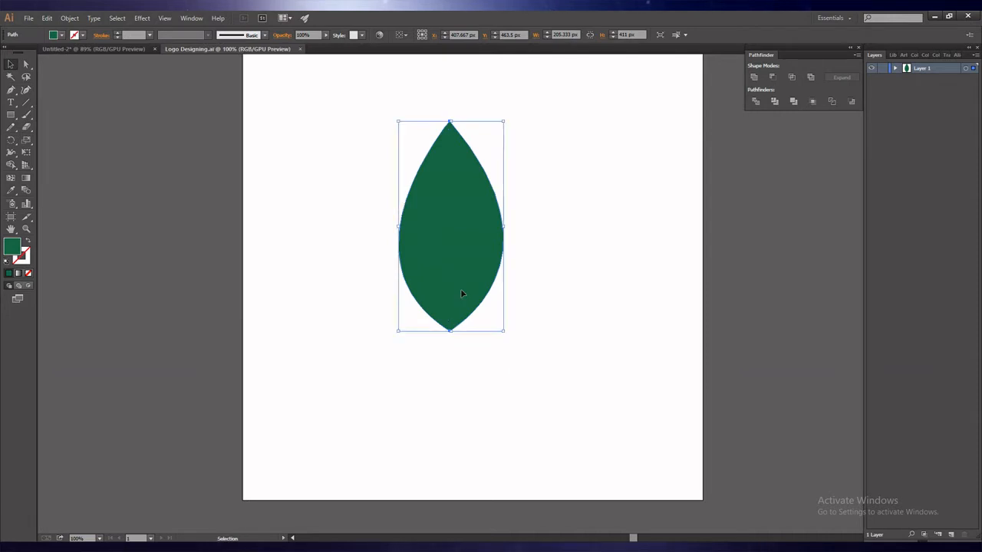
left_click_drag(503, 331, 584, 390)
scroll(628, 377, "up", 8)
scroll(629, 377, "down", 2)
left_click_drag(472, 374, 459, 321)
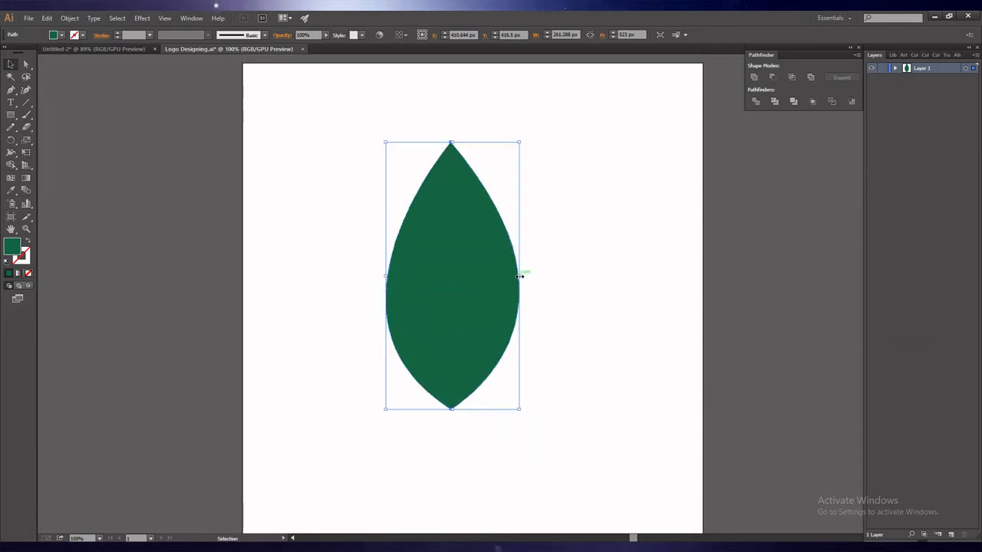
Step: Widen the leaf on both sides to about 317 px, keeping its height, and deselect it
left_click_drag(520, 276, 534, 276)
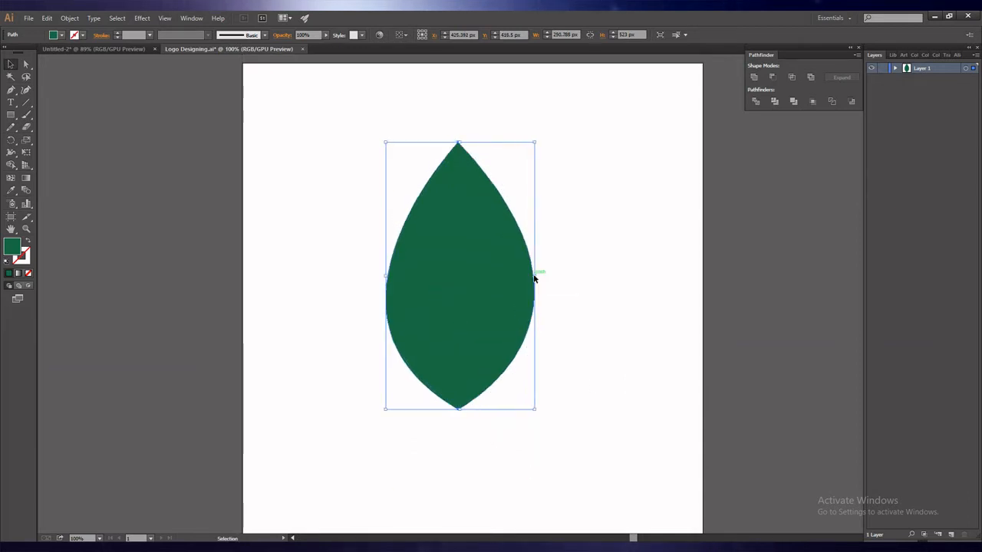
left_click_drag(385, 277, 373, 278)
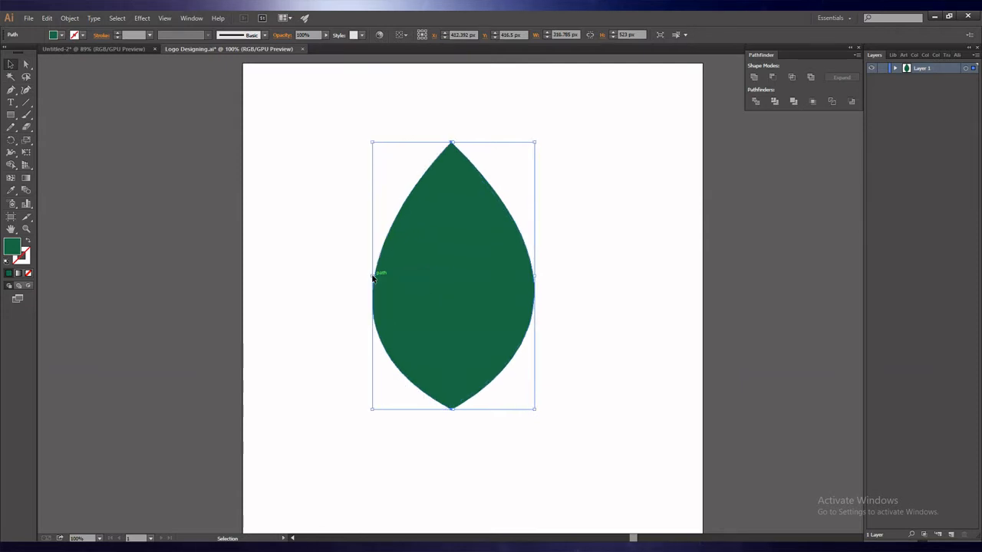
left_click(606, 367)
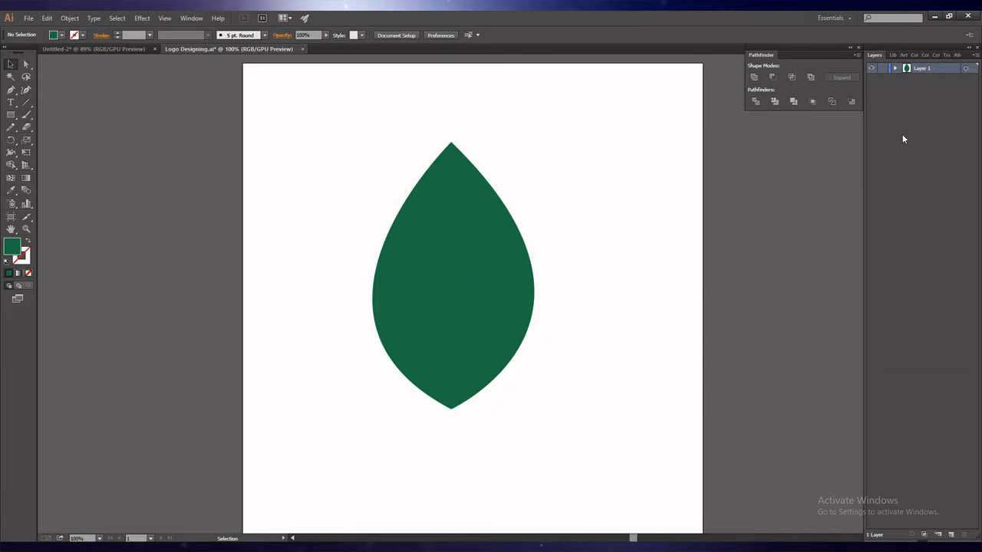
Step: Add a new layer and pick near-black 070707 as the stroke colour for the Pen tool
left_click(952, 534)
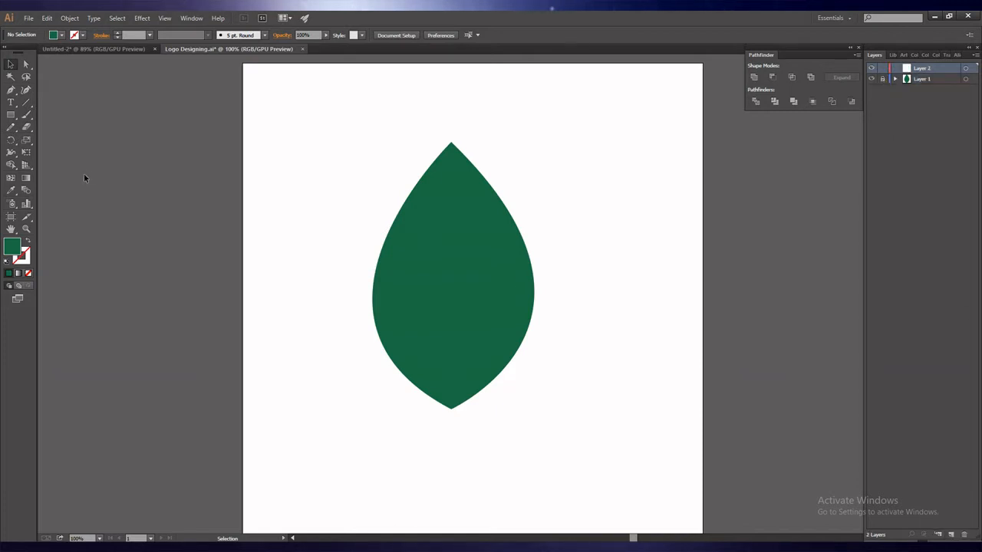
left_click(11, 90)
left_click(27, 261)
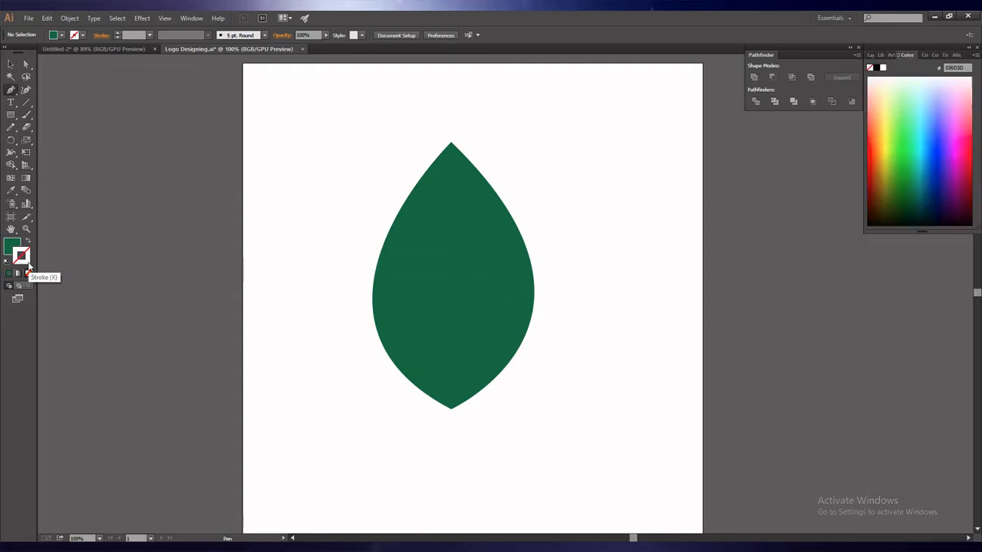
double_click(27, 262)
left_click(90, 223)
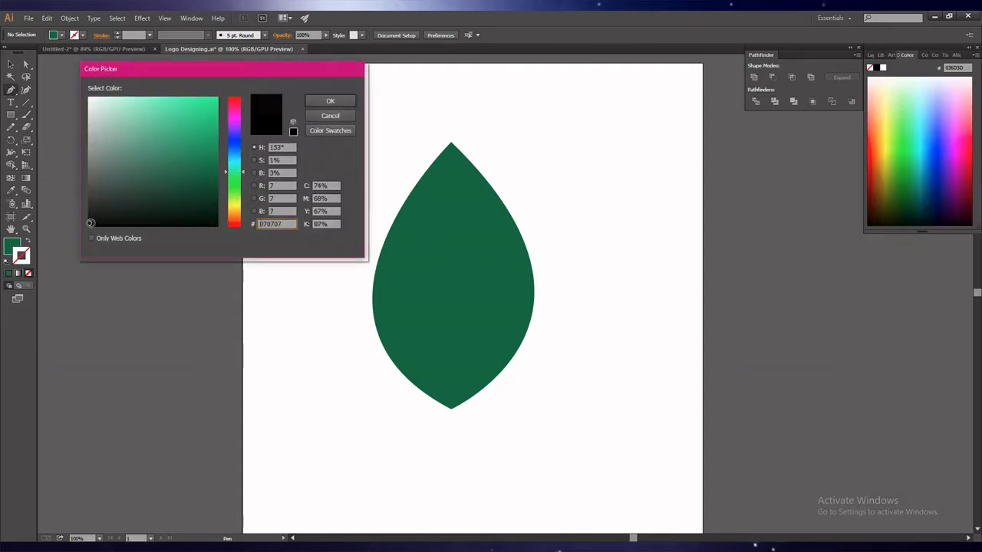
left_click(327, 100)
left_click(12, 247)
left_click(29, 273)
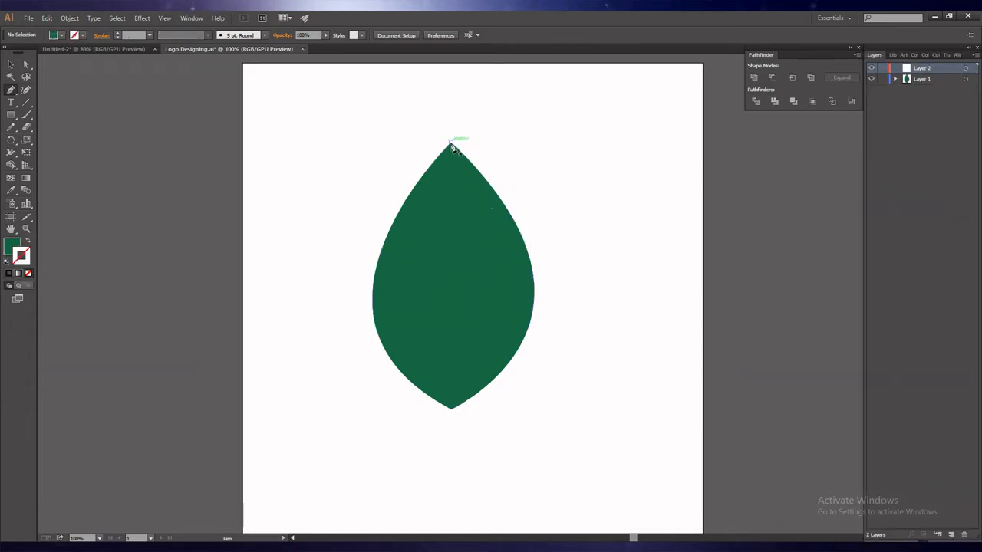
Step: Draw a curve bowing left from the leaf's tip to its base and try to give it the stroke colour
left_click(452, 145)
left_click(453, 408)
left_click_drag(453, 410, 513, 484)
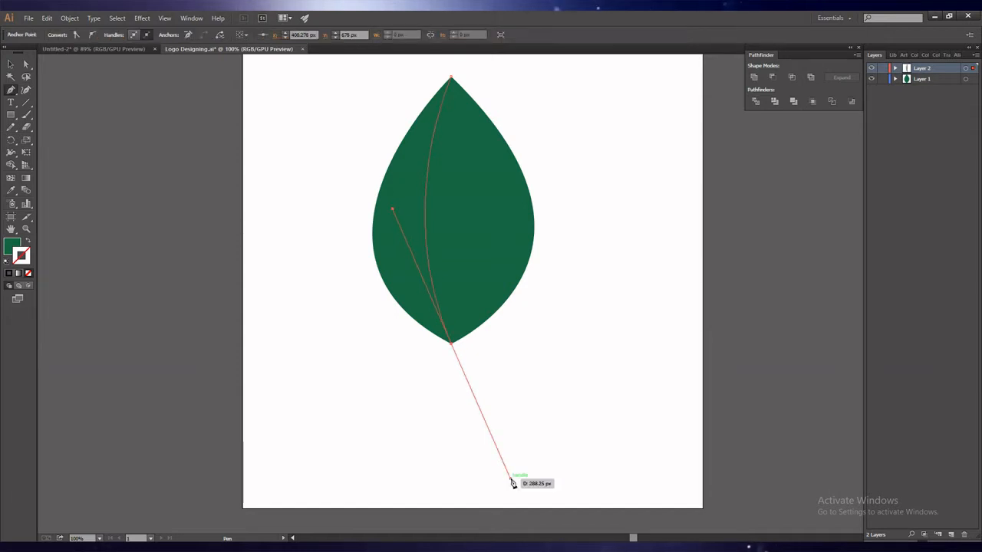
left_click_drag(514, 483, 514, 483)
left_click_drag(451, 343, 458, 349)
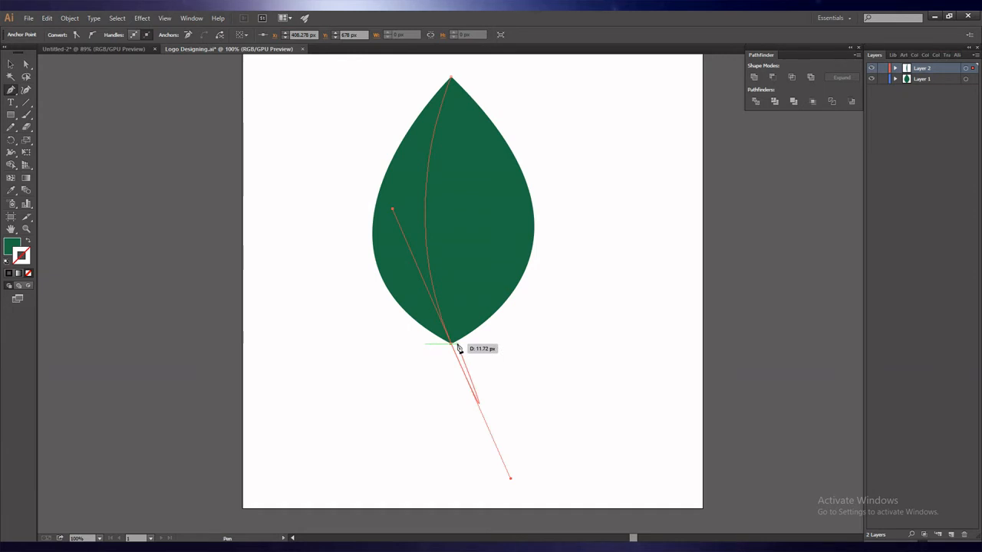
left_click(10, 274)
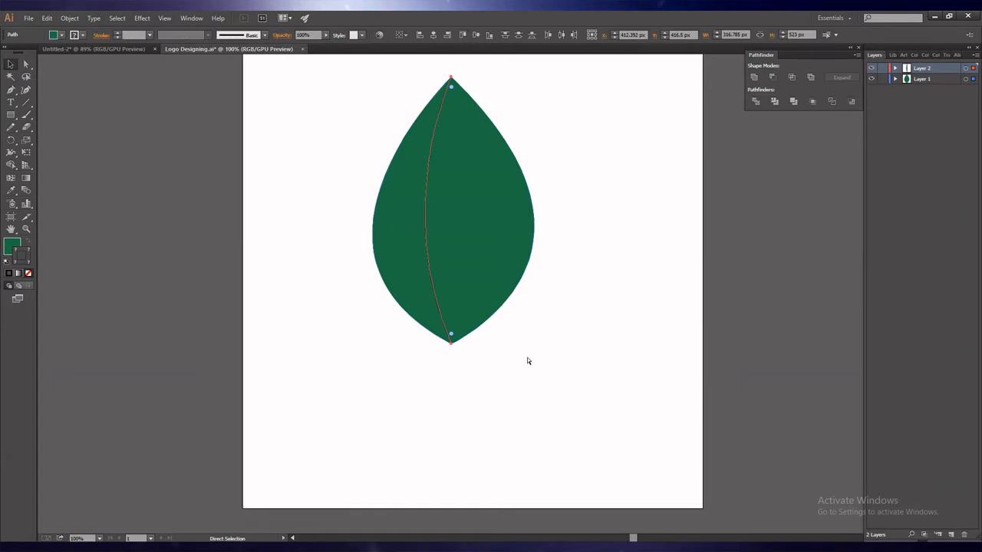
Step: Undo the curved line inside the leaf and delete the layer that holds it
key("ctrl+z")
key("ctrl+z")
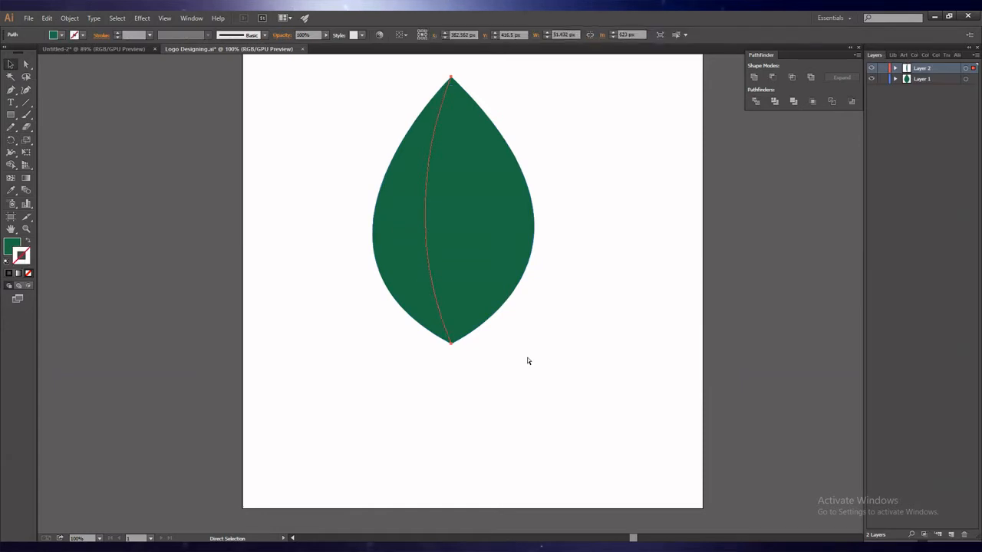
key("v")
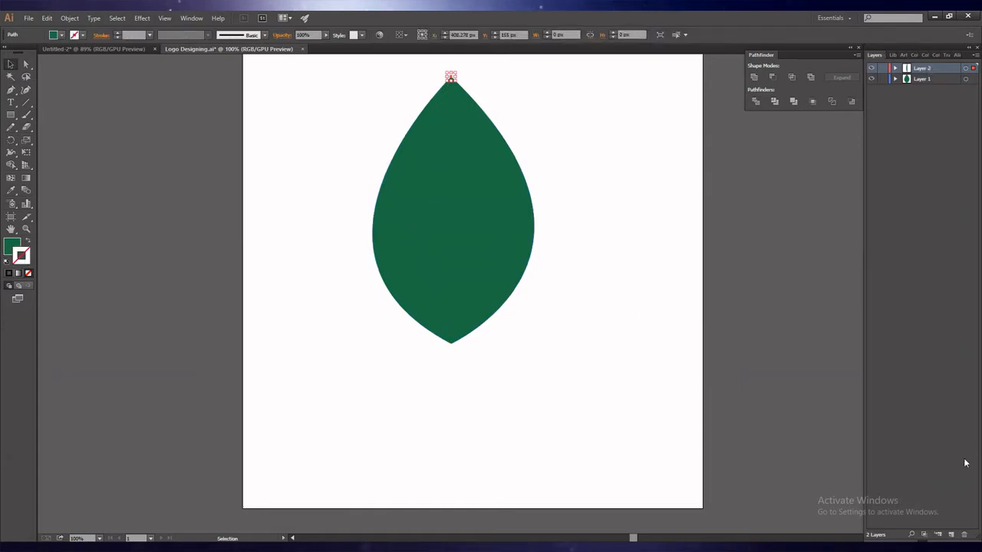
left_click(965, 535)
left_click(525, 294)
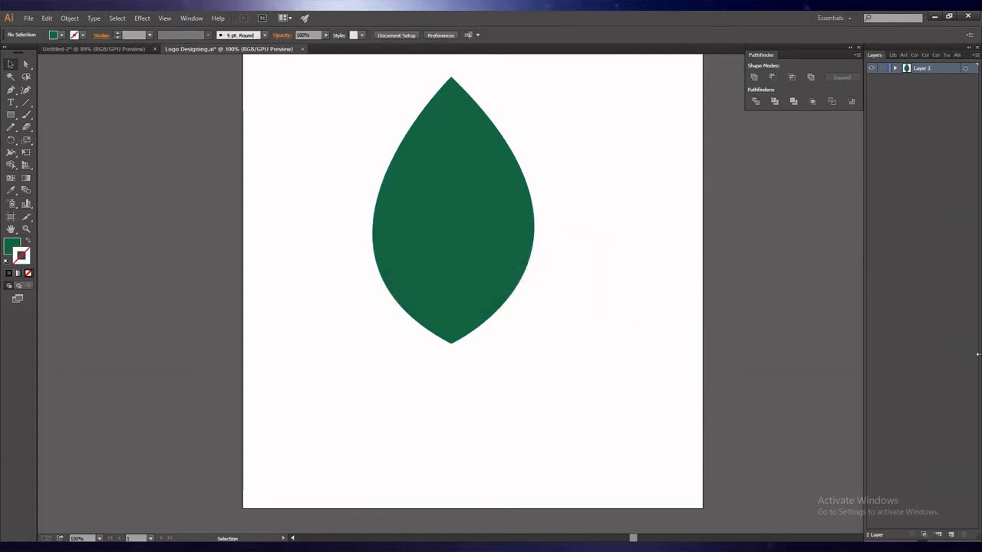
left_click(480, 274)
left_click(680, 419)
Step: Add a new layer and draw a left-bowing curve on it from the leaf's tip to its base
left_click(952, 536)
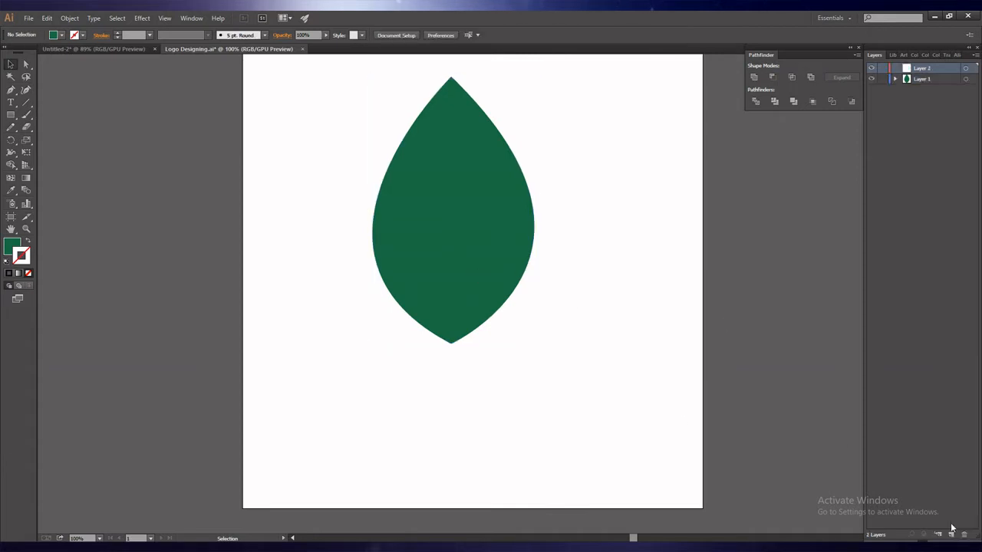
left_click(11, 90)
left_click(452, 77)
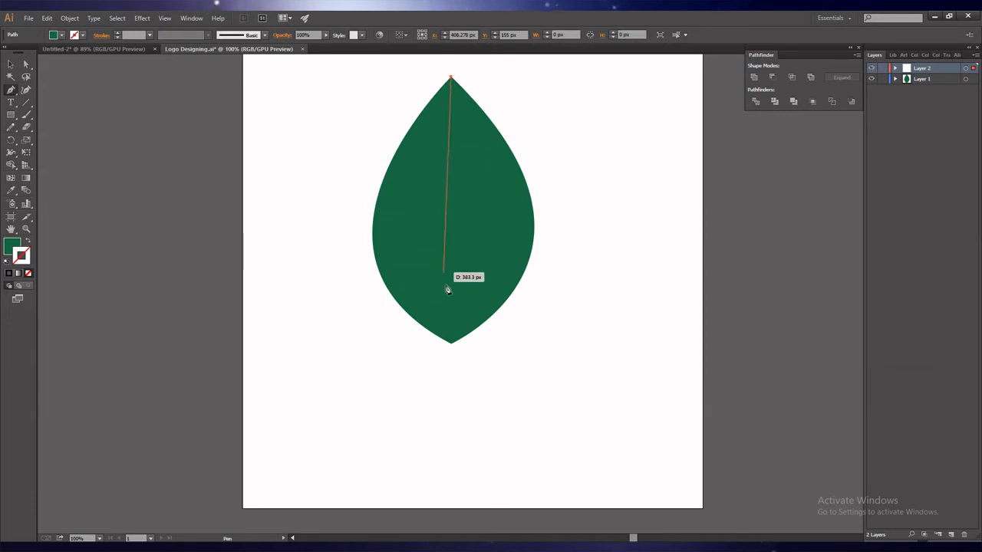
mouse_move(451, 343)
left_mouse_down()
mouse_move(469, 349)
mouse_move(500, 452)
mouse_move(513, 452)
mouse_move(515, 483)
mouse_move(501, 460)
mouse_move(517, 443)
left_mouse_up()
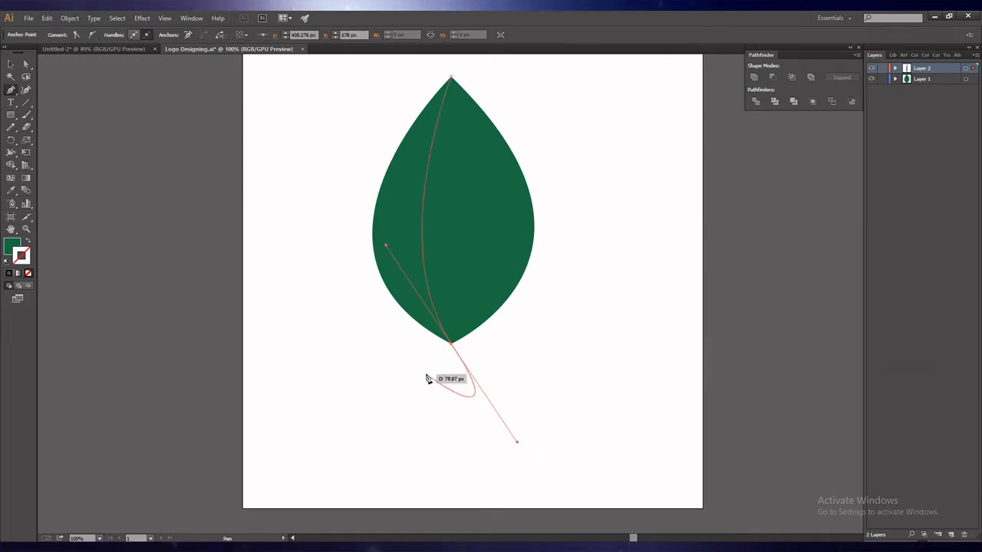
Step: Give the curve a 070707 stroke with no fill and deselect it
left_click(9, 274)
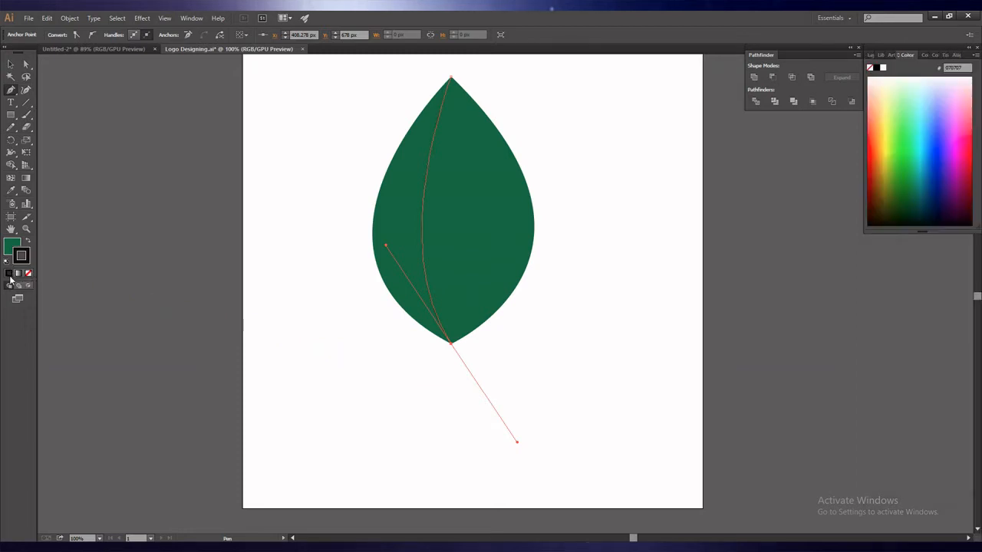
left_click(28, 273)
left_click(11, 64)
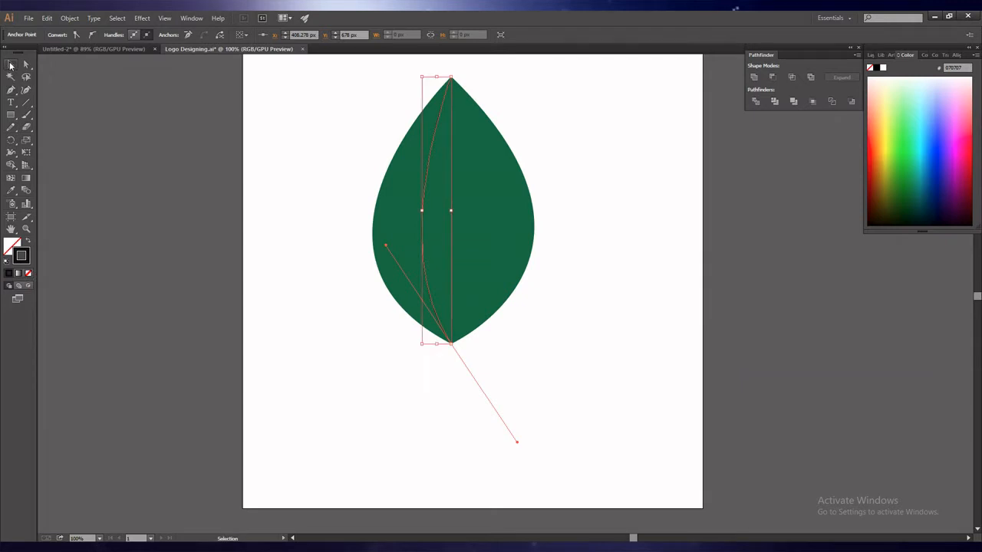
left_click(614, 316)
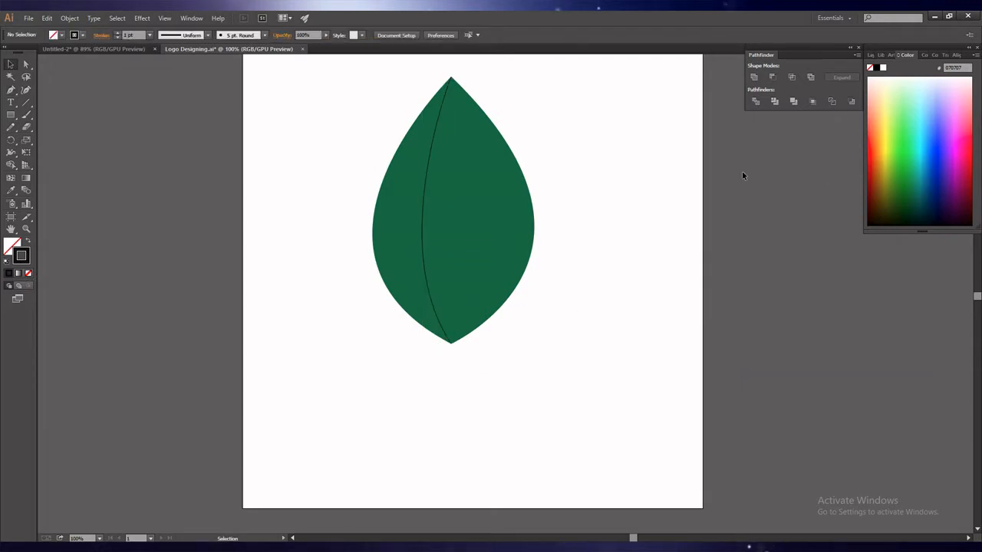
Step: Divide the leaf along the curve with Pathfinder and ungroup the resulting pieces
left_click(421, 226)
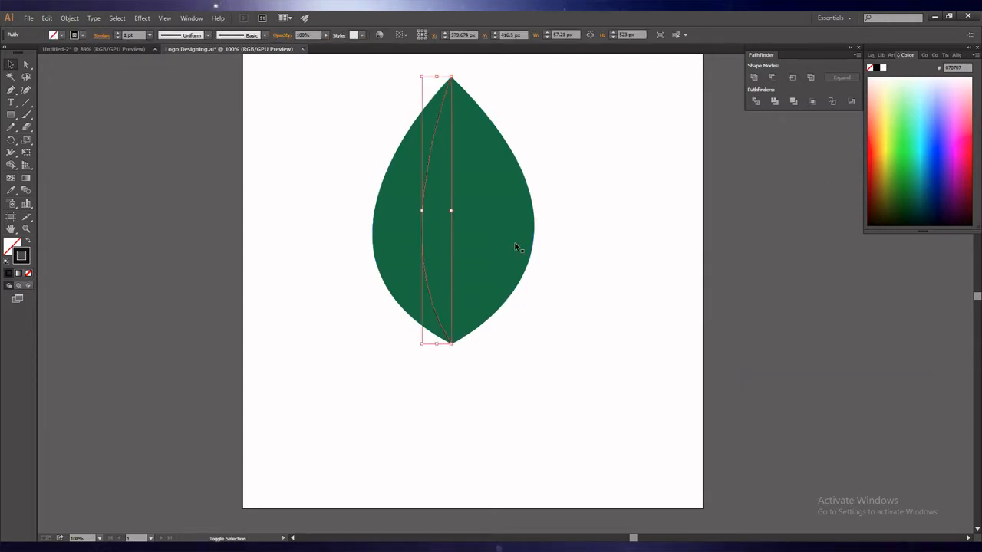
left_click(515, 243, "shift")
key("ctrl+g")
right_click(467, 244)
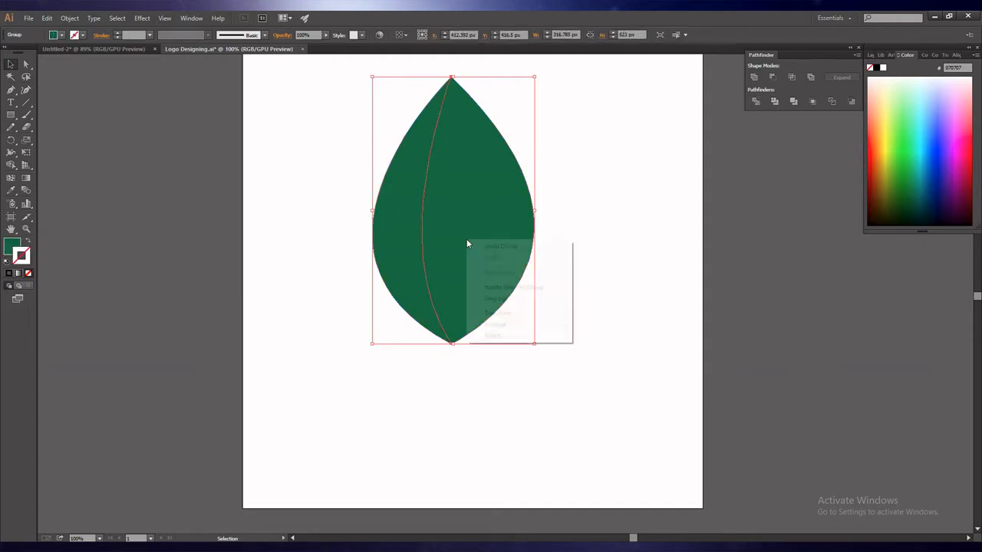
left_click(492, 298)
left_click(540, 399)
left_click(458, 294)
left_click(399, 279)
left_click(588, 230)
left_click(871, 55)
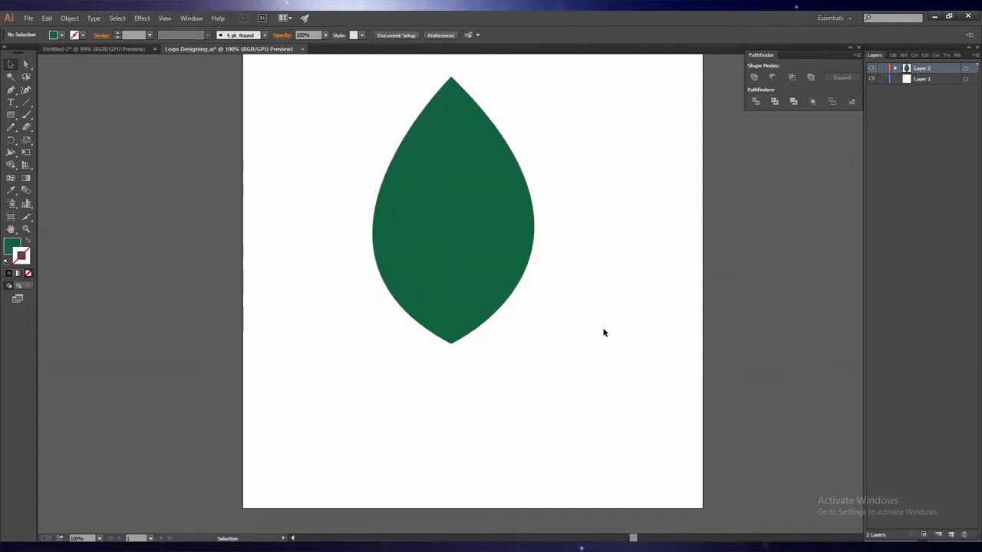
Step: Lower the opacity of the leaf's wide right piece so its green becomes clearly lighter
left_click(514, 282)
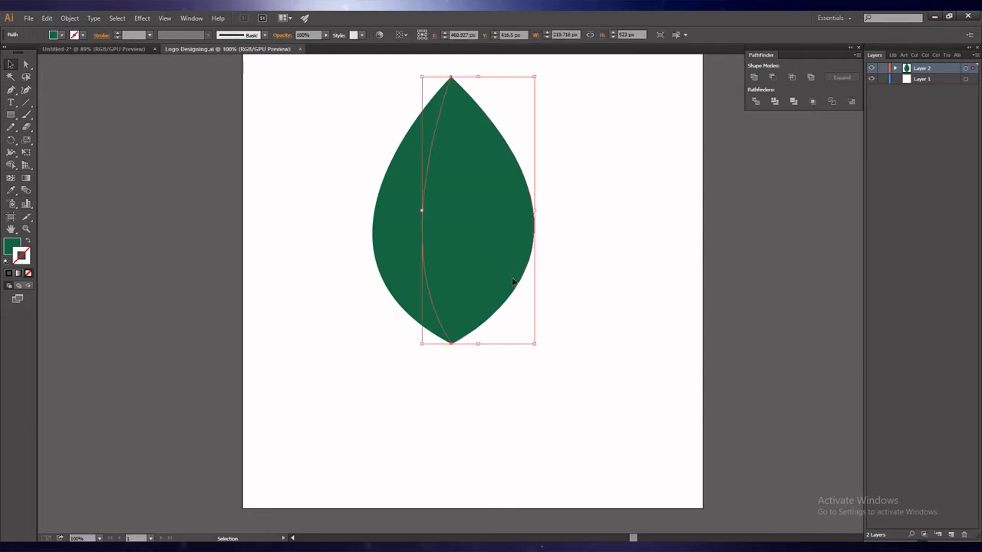
left_click(327, 36)
left_click_drag(325, 43, 321, 46)
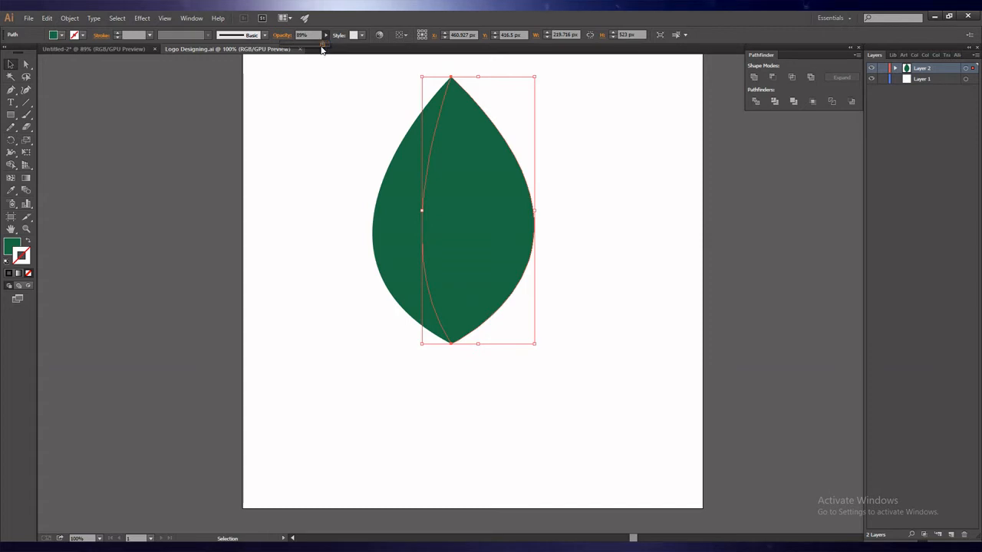
left_click_drag(316, 48, 312, 48)
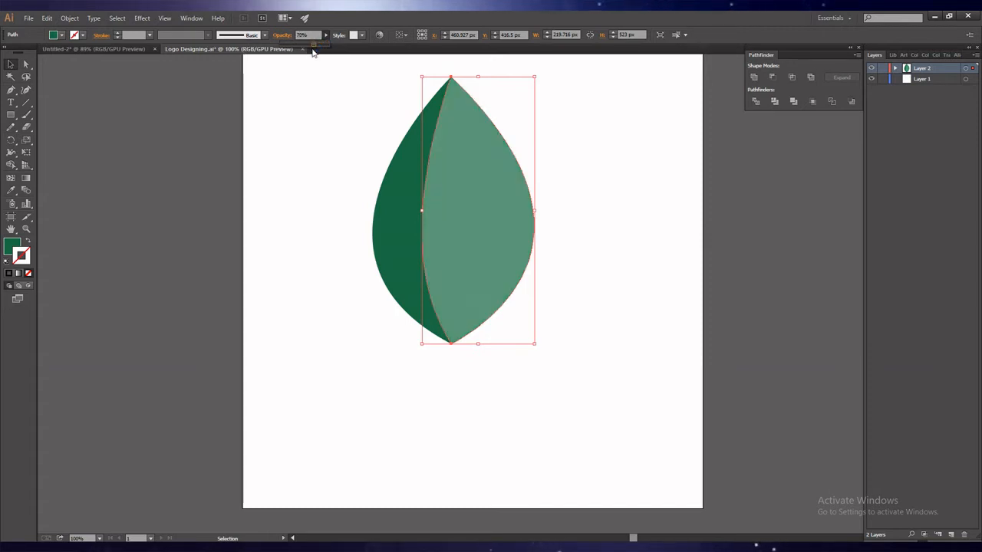
left_click_drag(313, 49, 306, 48)
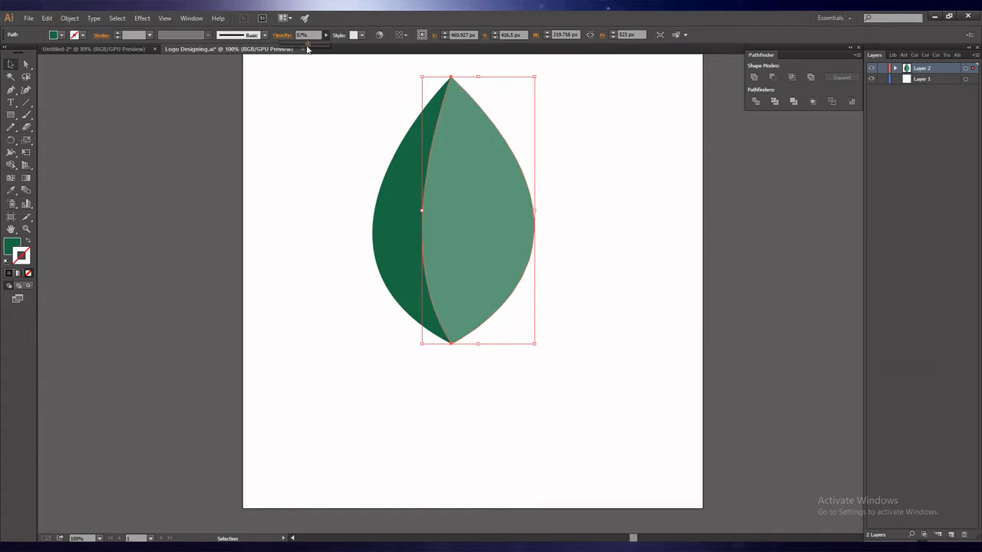
Step: Lower the opacity of the leaf's narrow left piece to 85% and save the document
left_click(405, 241)
left_click(326, 35)
left_click_drag(327, 48, 324, 47)
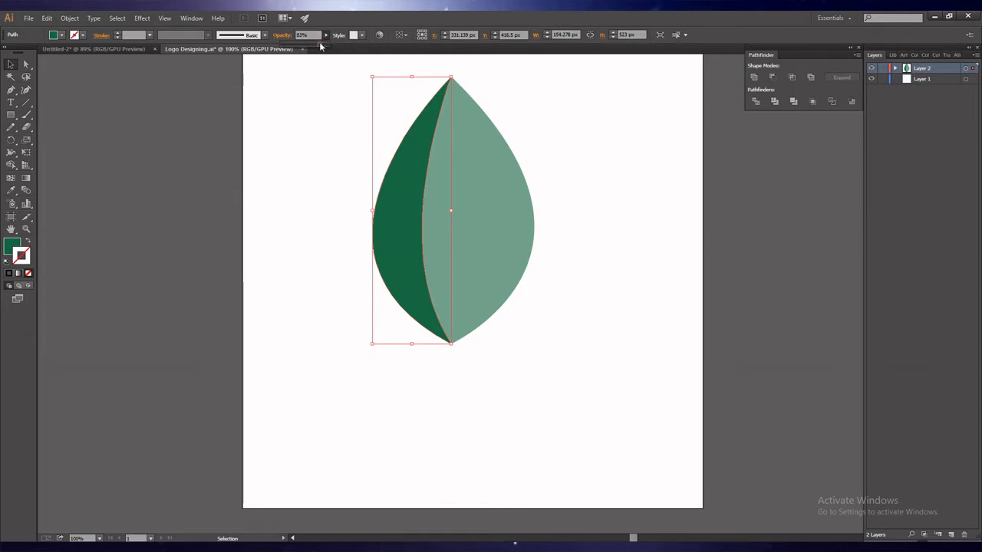
left_click(583, 238)
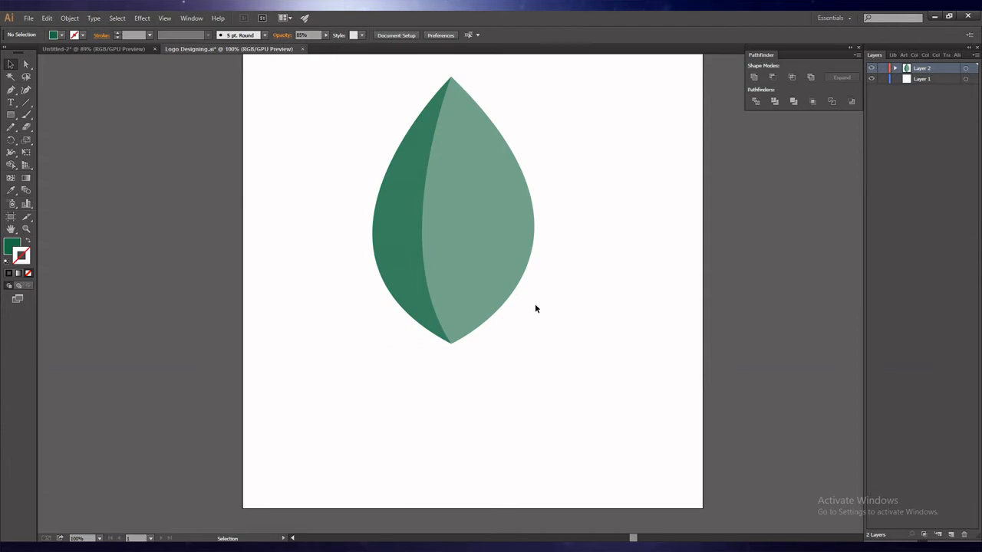
key("ctrl+s")
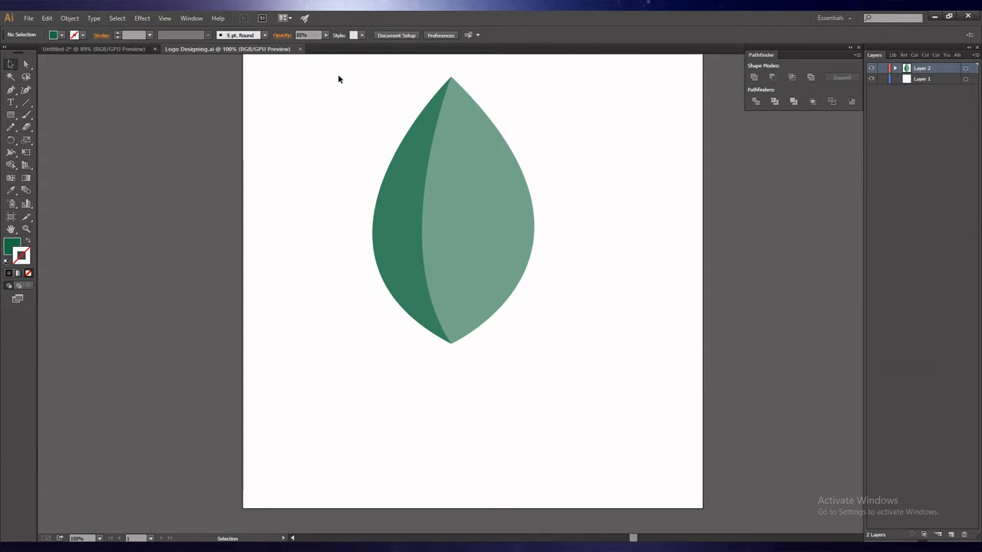
Step: Group the leaf's two pieces and place a duplicate of the leaf beside it on the right
left_click_drag(338, 74, 611, 415)
key("a")
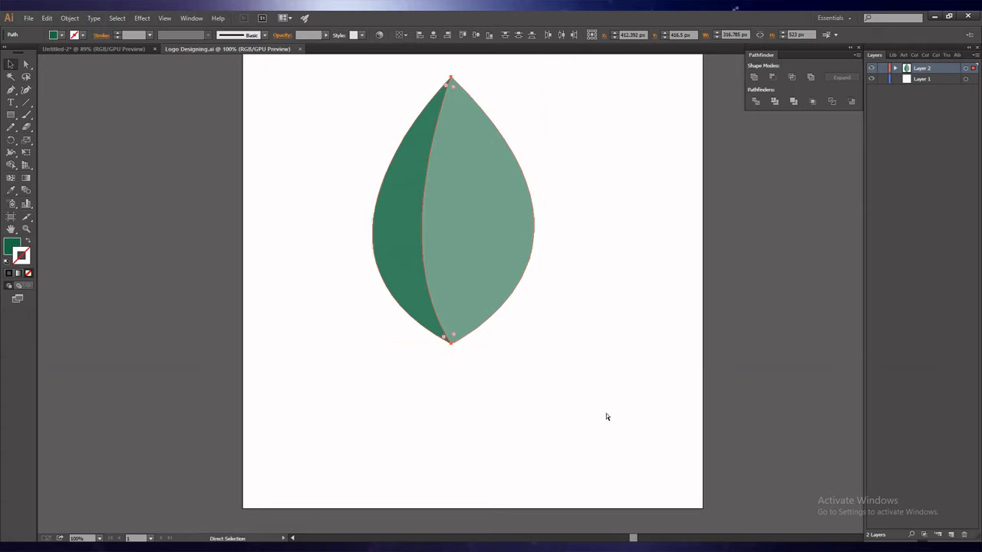
key("v")
left_click_drag(459, 235, 532, 282)
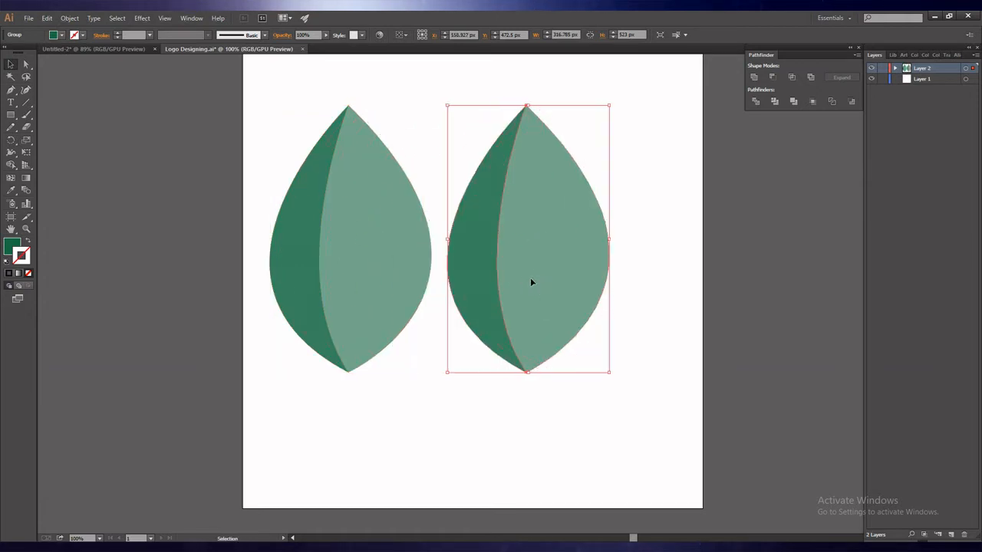
left_click(657, 359)
Step: Ungroup the duplicate leaf on the right into its separate pieces and deselect them
left_click(527, 294)
right_click(527, 296)
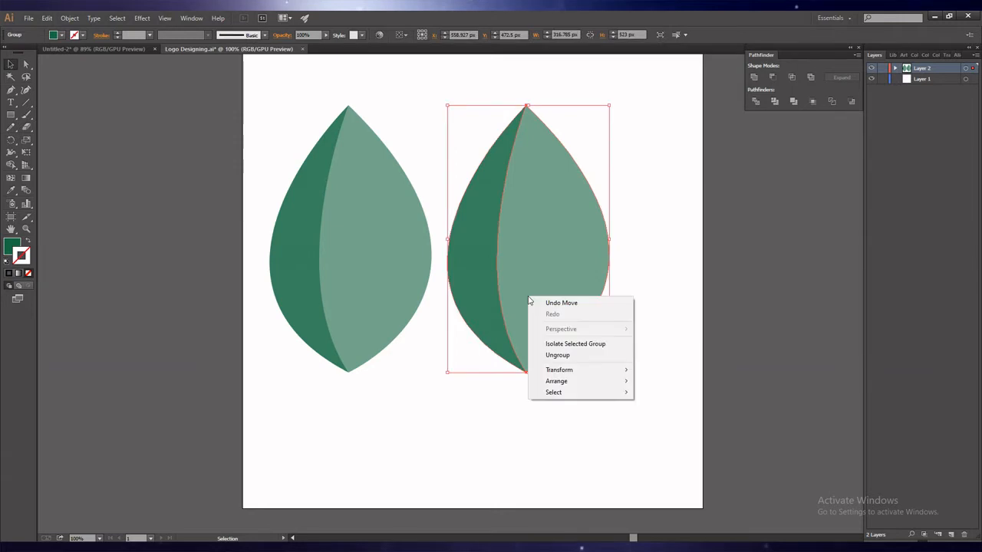
left_click(554, 353)
left_click(617, 406)
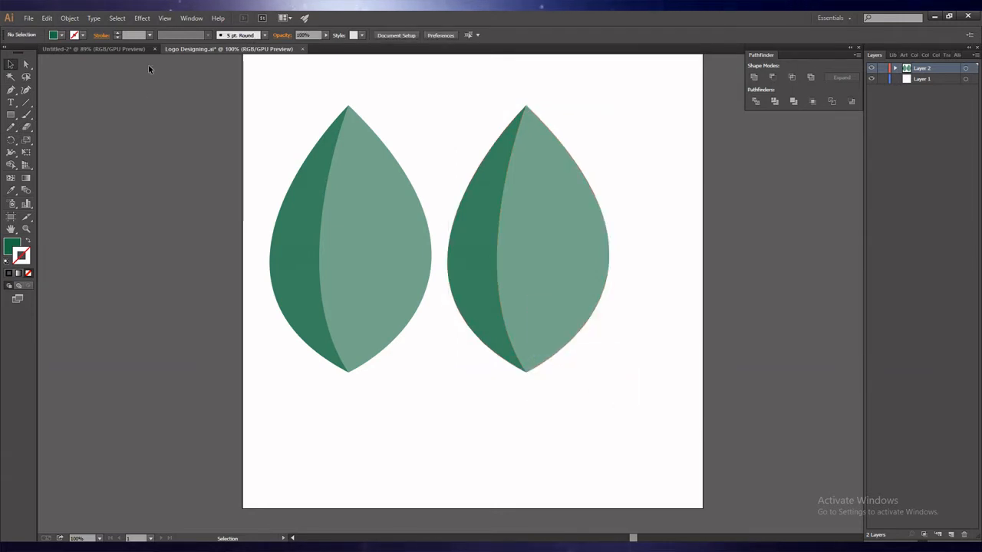
Step: Fill the duplicate leaf's narrow left piece with dark magenta B7098A
left_click(487, 305)
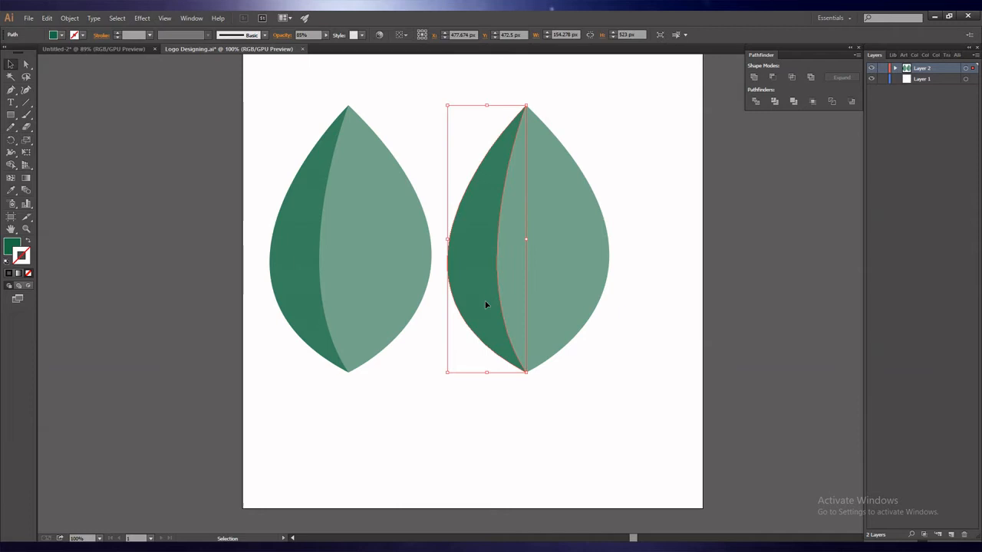
double_click(11, 246)
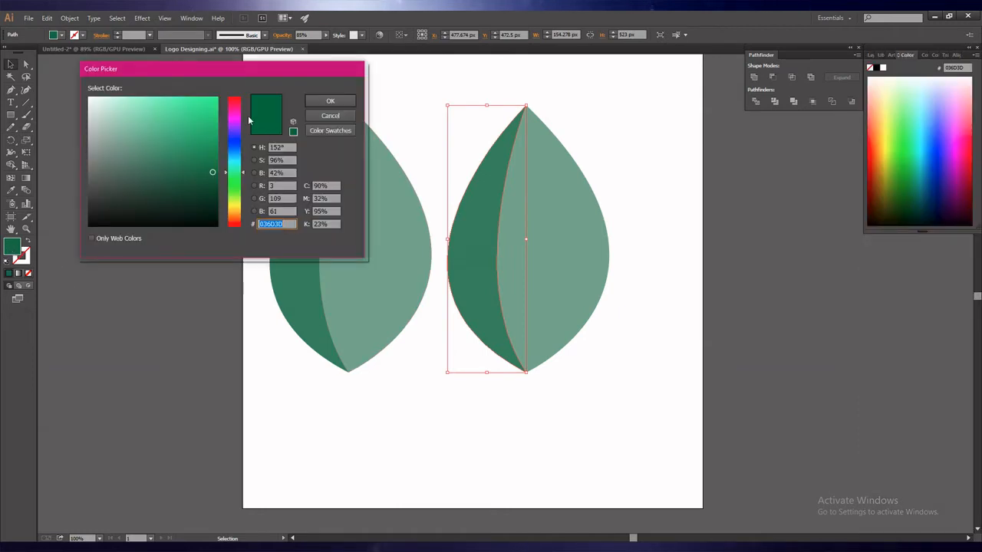
left_click(236, 113)
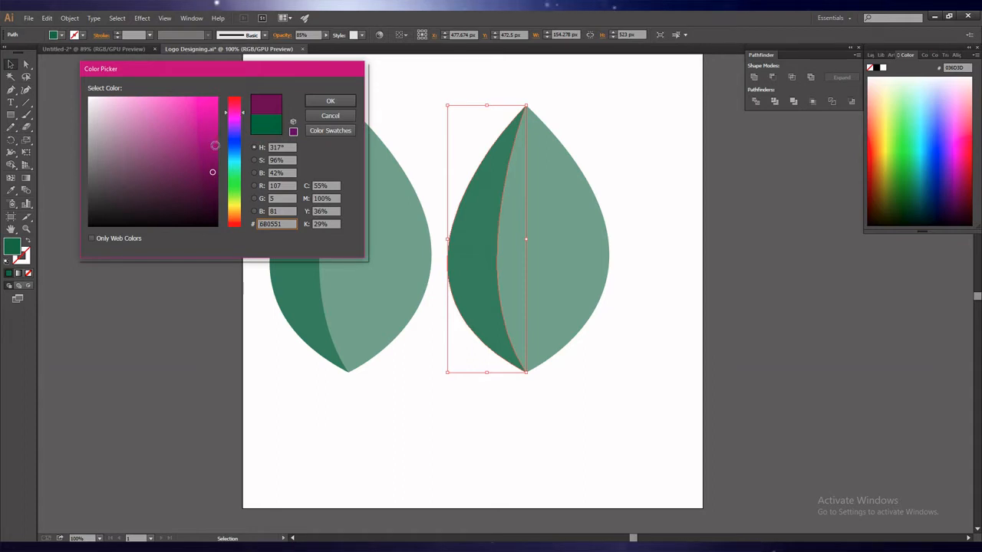
left_click(211, 133)
left_click(315, 103)
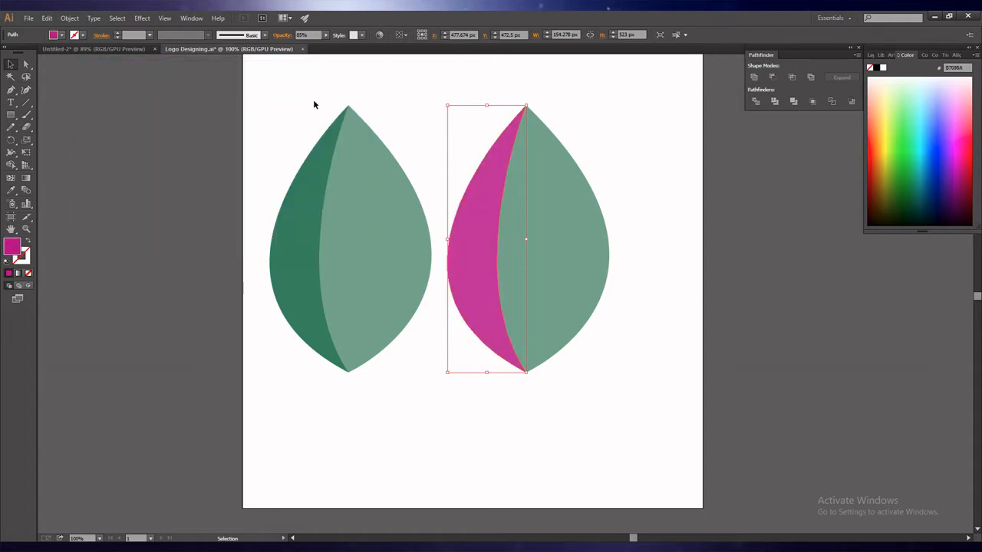
left_click(610, 385)
Step: Fill the duplicate leaf's wide right piece with bright pink EF09AC
left_click(565, 307)
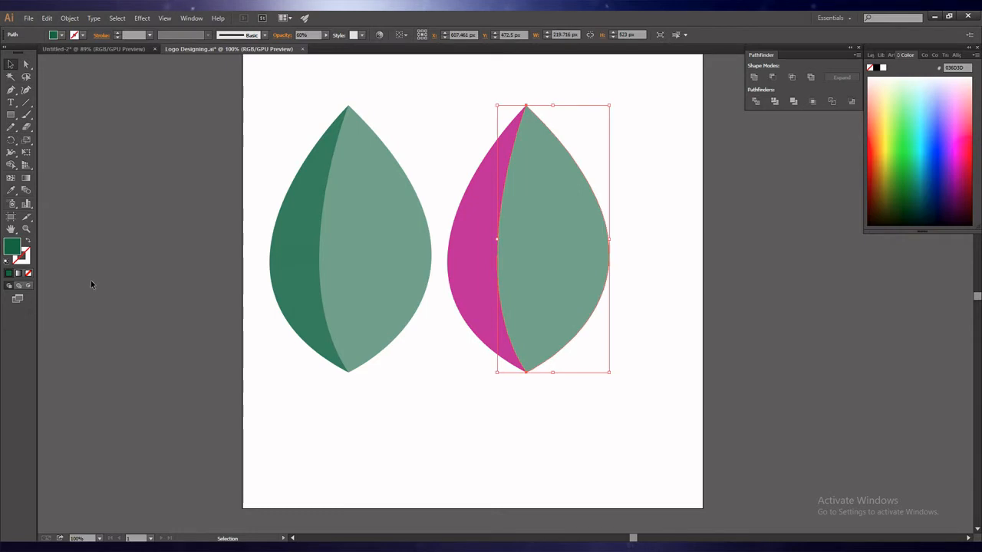
double_click(16, 253)
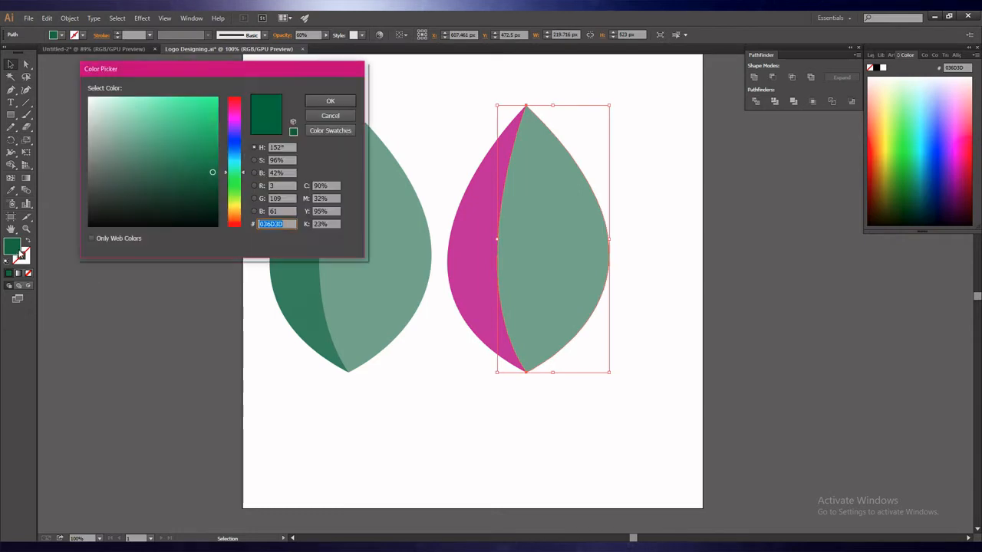
left_click(235, 115)
left_click(214, 105)
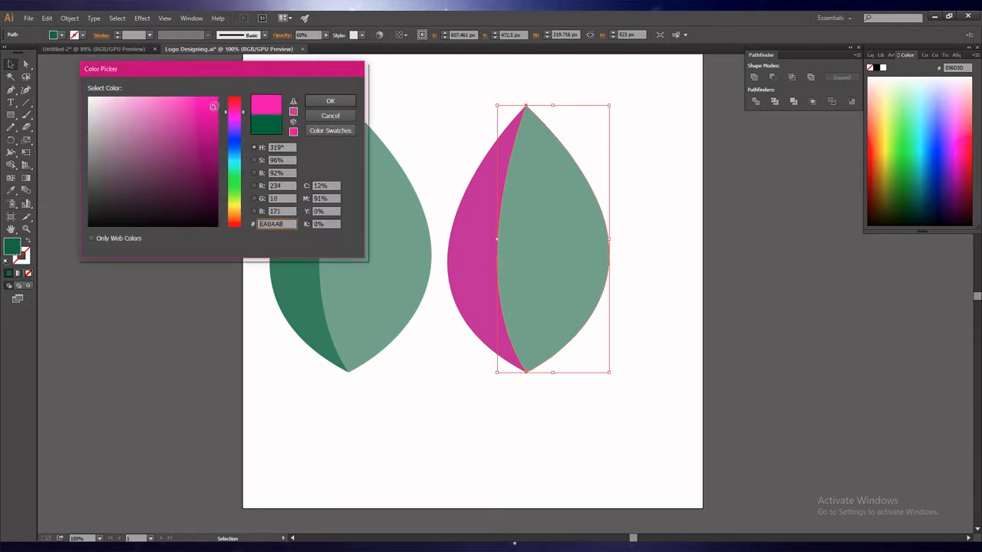
left_click(330, 101)
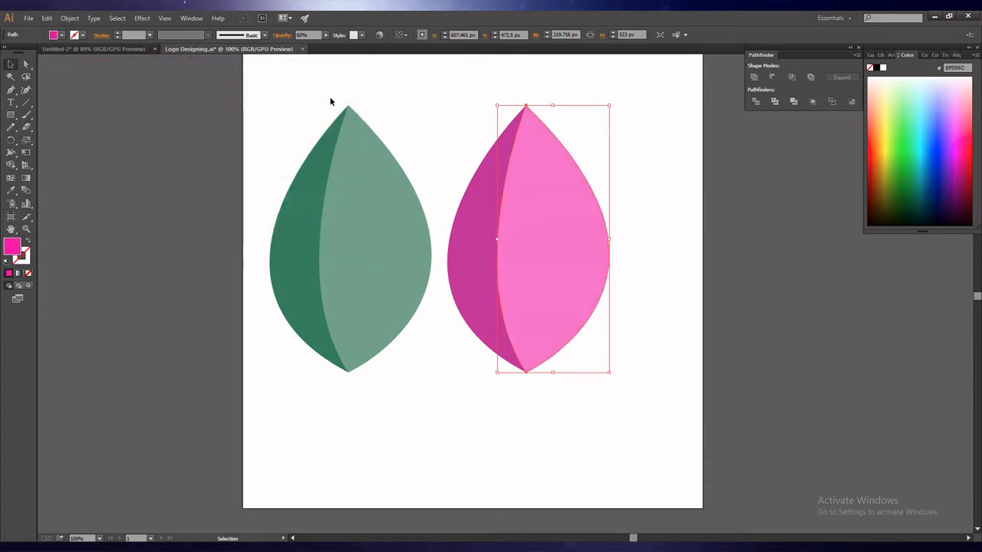
left_click(485, 423)
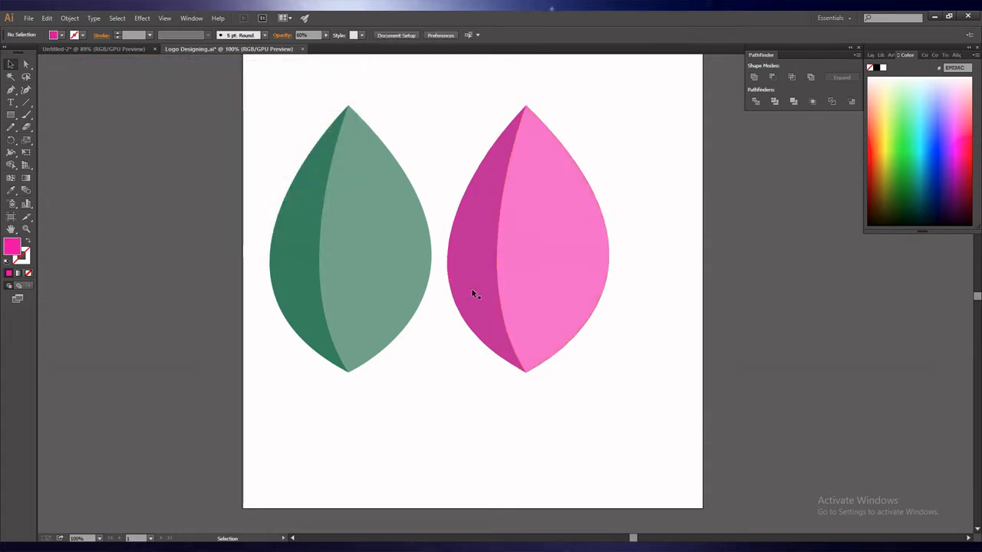
Step: Group the two pink leaf pieces and save the document
left_click(471, 288)
left_click(550, 286, "shift")
key("ctrl+g")
left_click(481, 407)
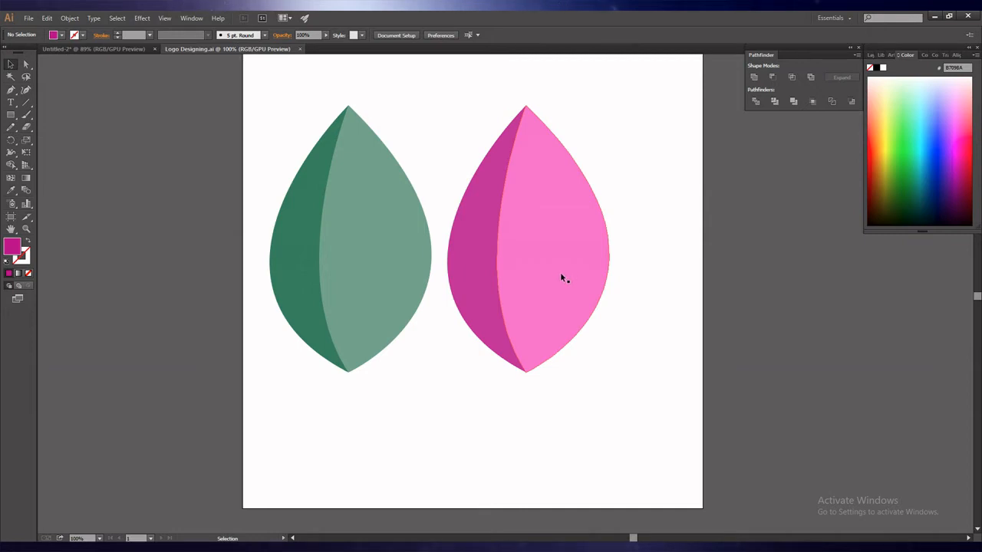
Step: Move the pink leaf left until it overlaps the green leaf's right half, and send it to the back
left_click_drag(561, 273, 466, 279)
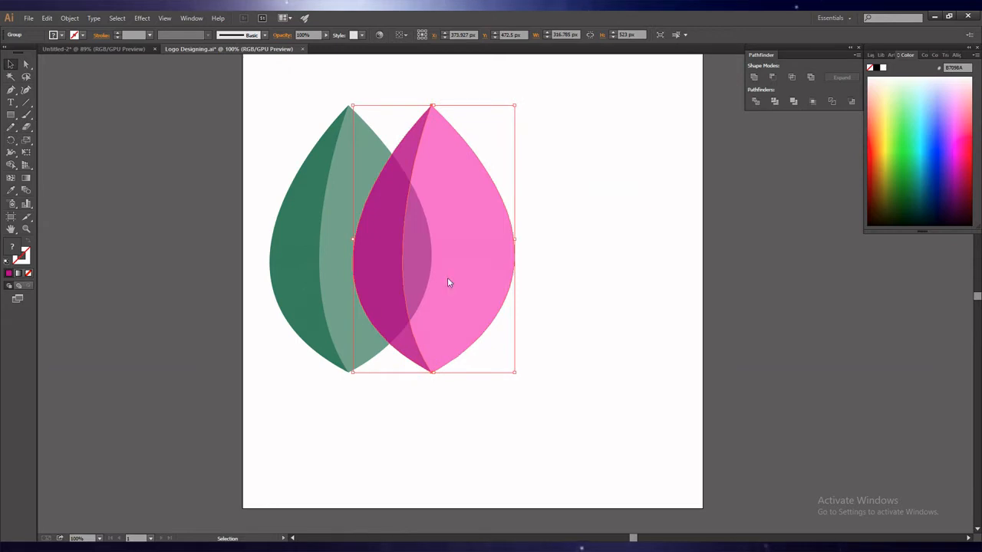
right_click(448, 278)
mouse_move(491, 363)
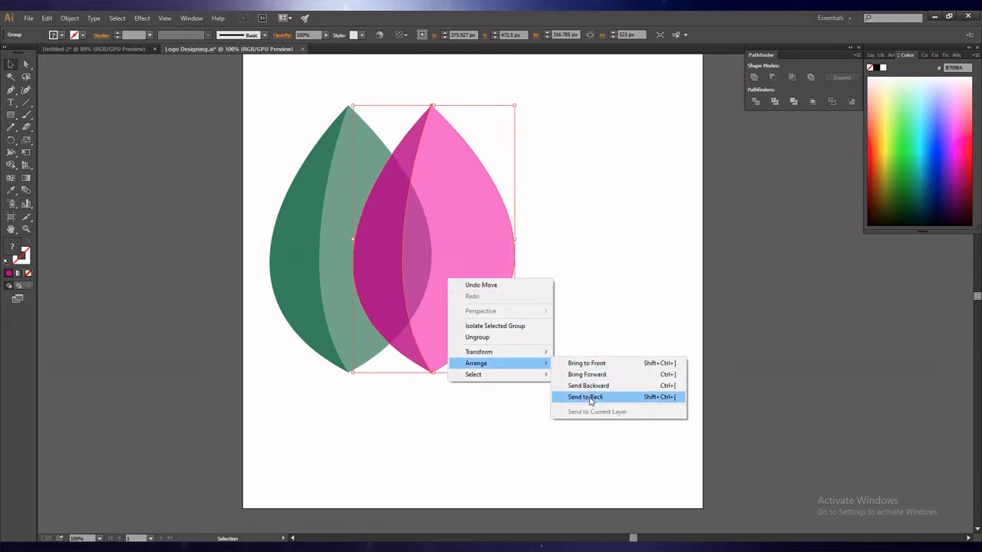
left_click(587, 397)
left_click(568, 372)
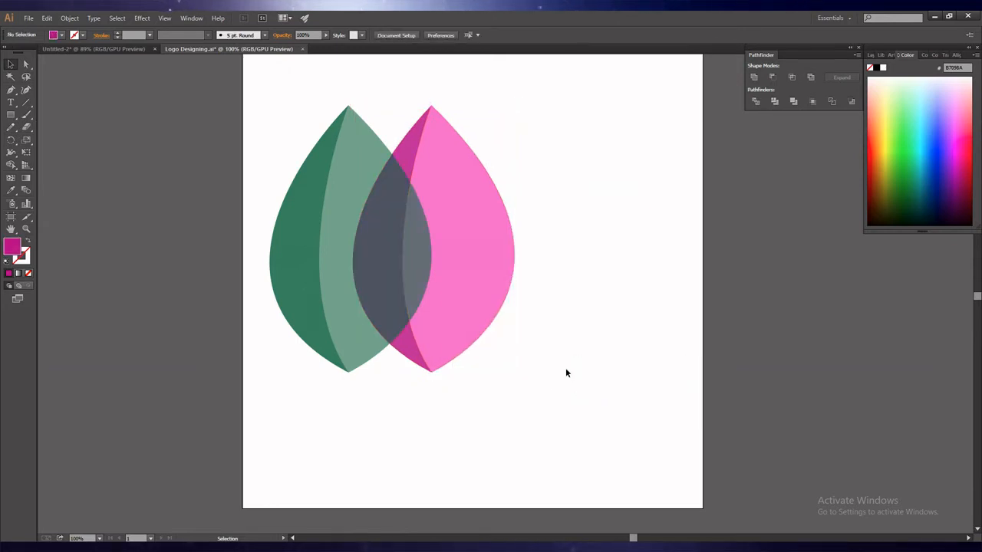
Step: Tilt the green leaf so its tip leans left, and move the pink leaf up and right to bring their bases close together
left_click(322, 346)
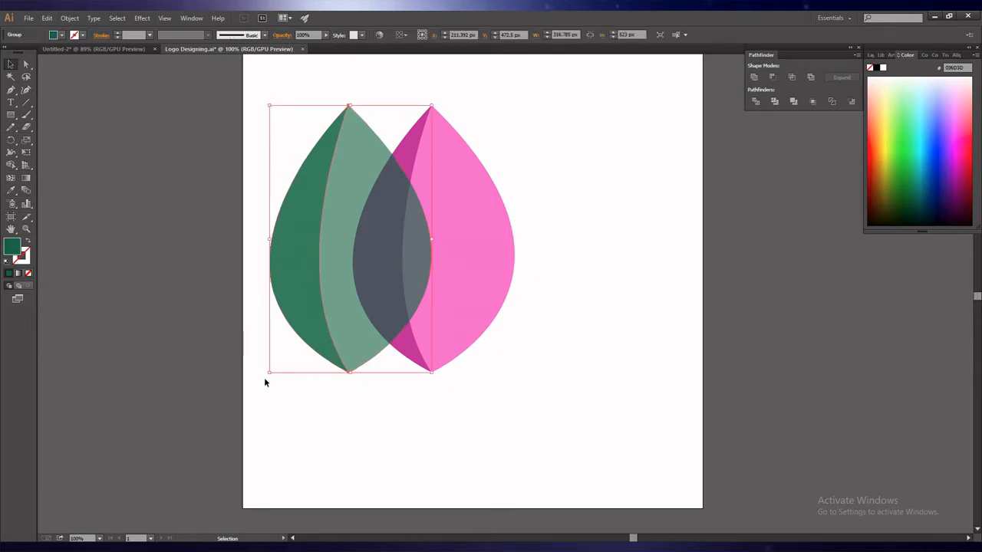
left_click_drag(264, 375, 364, 407)
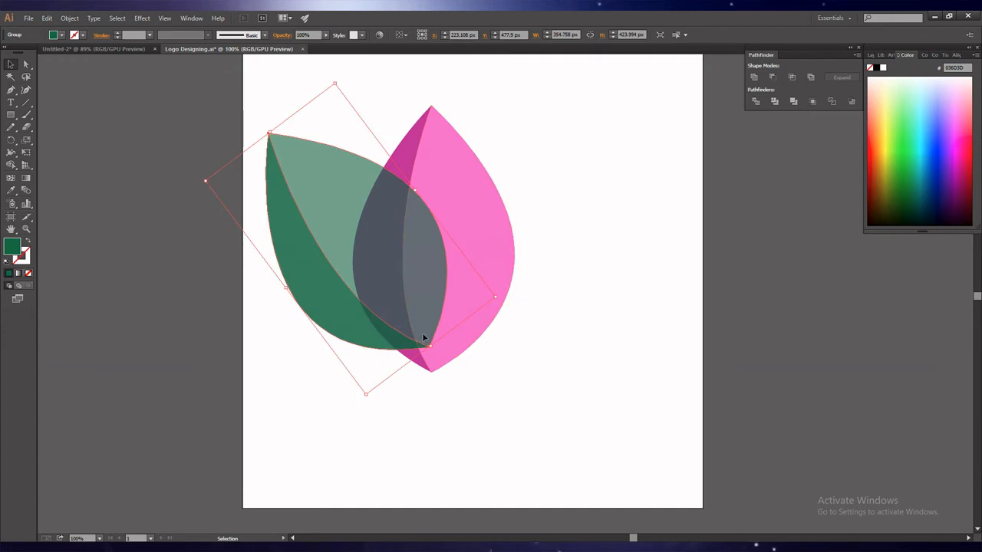
left_click(463, 203)
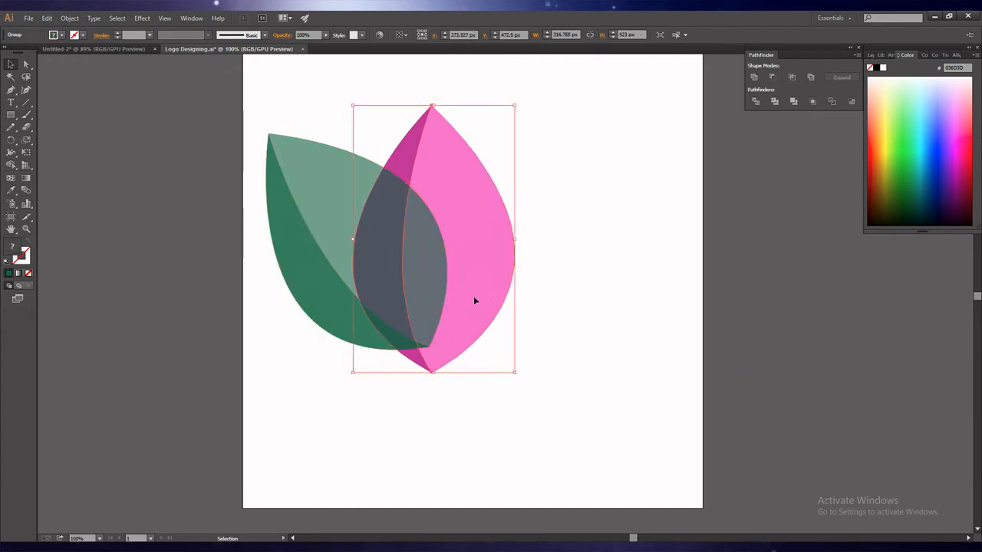
left_click_drag(475, 301, 486, 276)
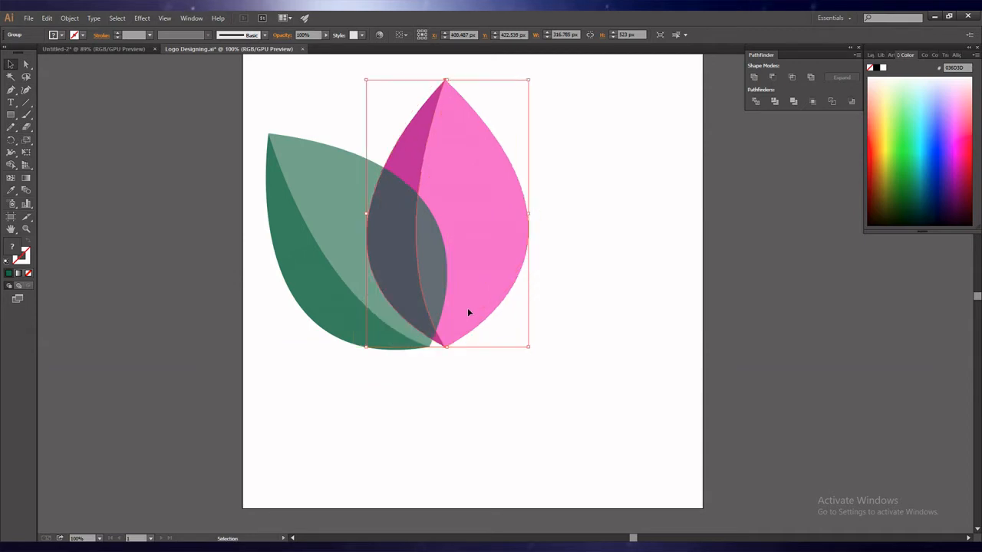
left_click(643, 377)
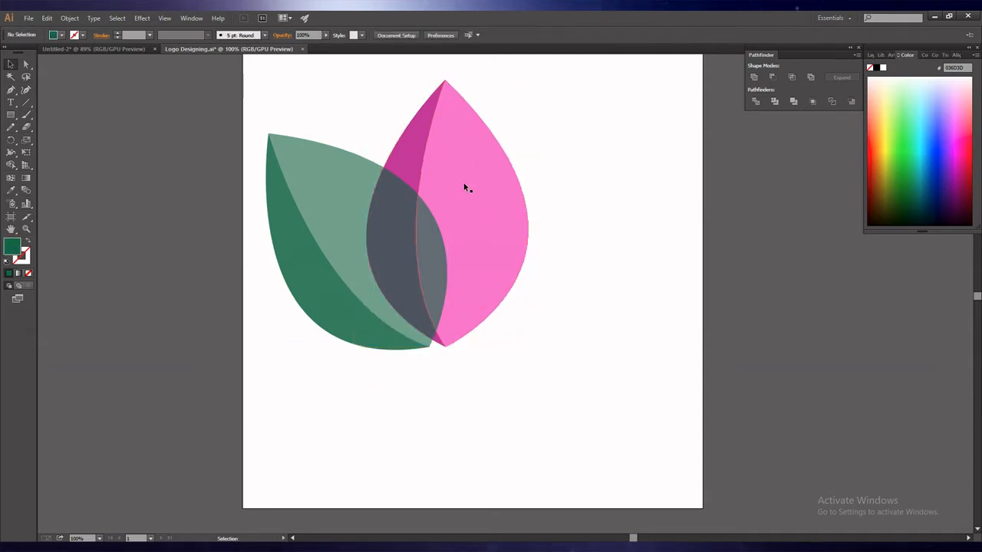
Step: Move both leaves together about 20 px to the left and deselect them
left_click_drag(245, 81, 593, 389)
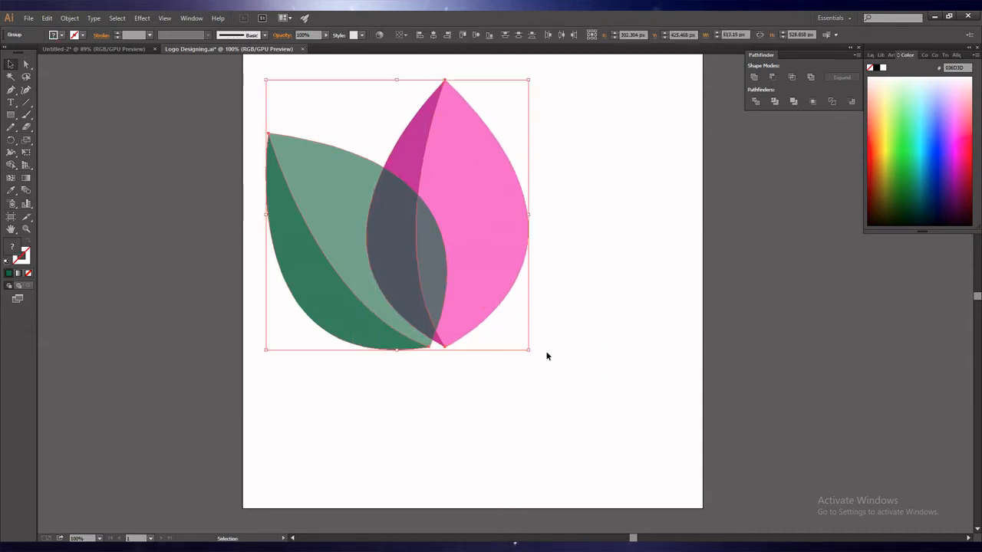
scroll(637, 388, "up", 2)
scroll(637, 388, "up", 1)
left_click_drag(468, 321, 456, 318)
left_click(583, 376)
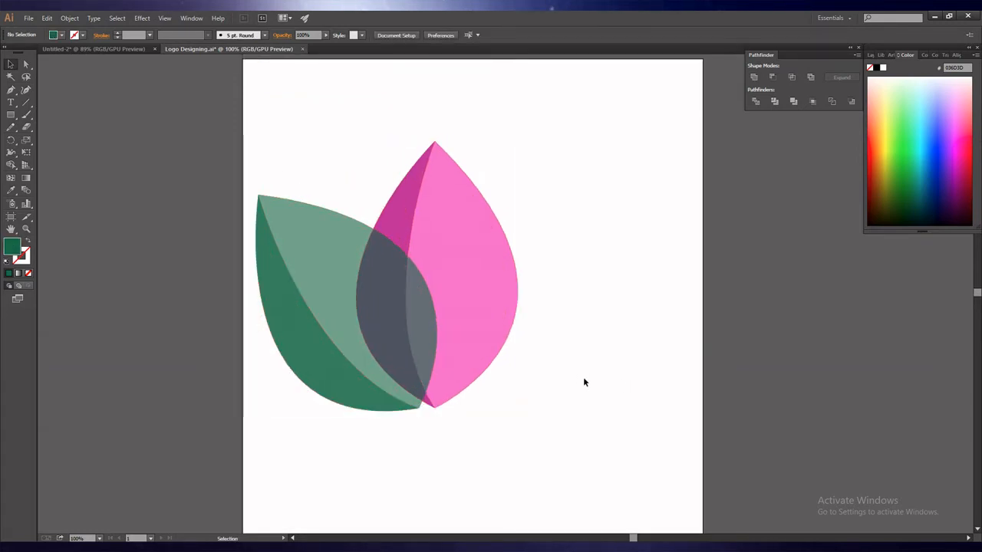
Step: Show the rulers and place a horizontal guide at Y 691 px, just below the leaves' bases
key("ctrl+r")
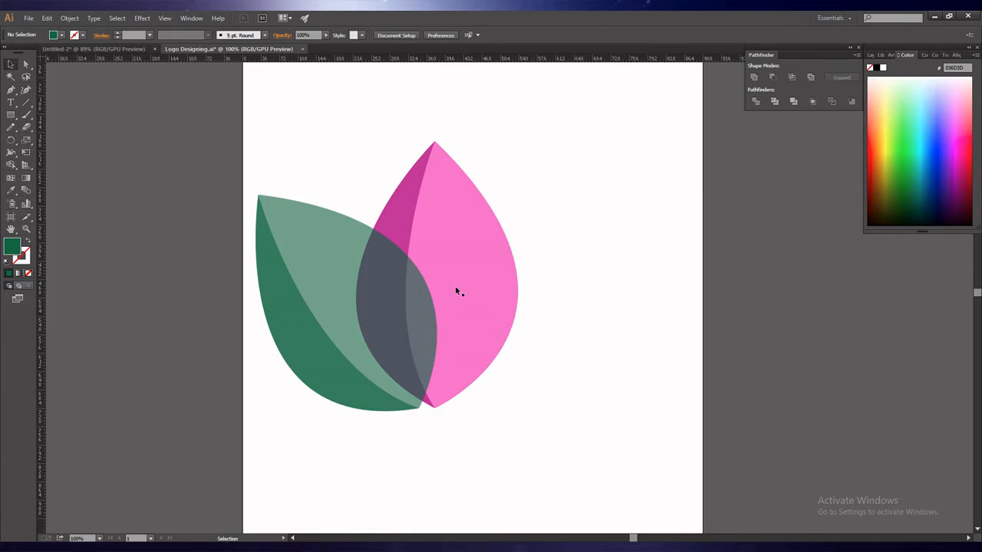
left_click_drag(504, 61, 519, 414)
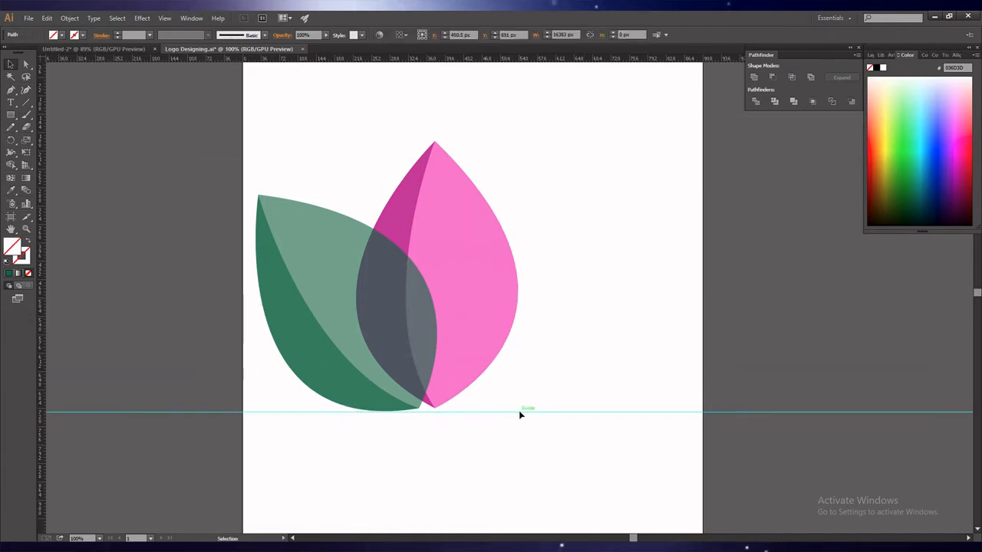
left_click(390, 381)
Step: Nudge the pink leaf down until its base rests on the horizontal guide, and save the document
left_click(455, 361)
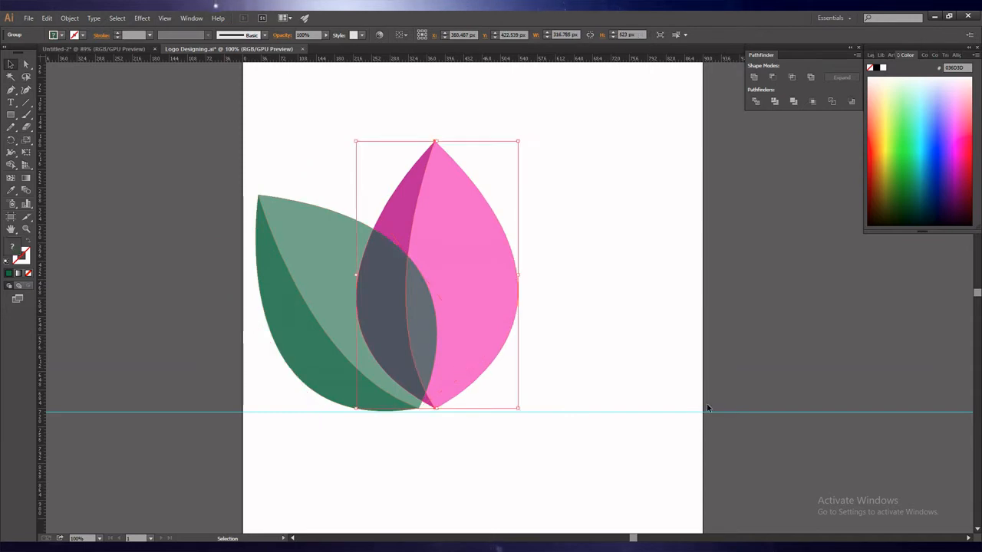
key("Down")
key("Down")
key("Down")
key("Down")
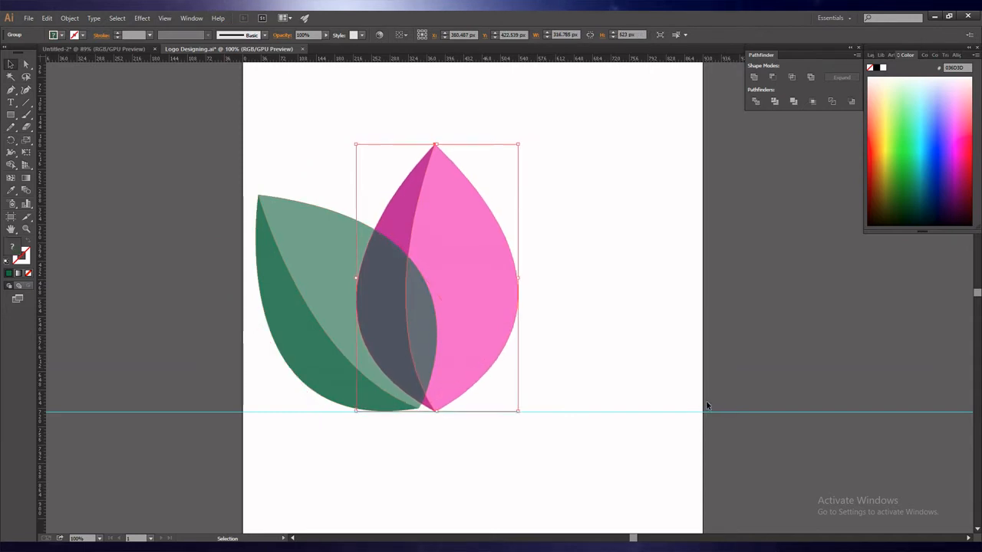
left_click(613, 454)
left_click(391, 403)
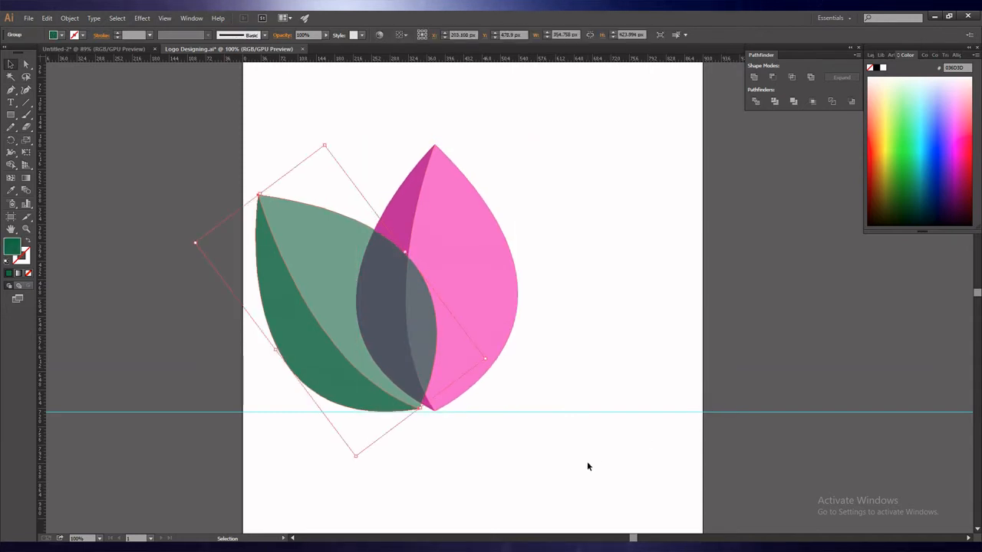
left_click(587, 461)
key("a")
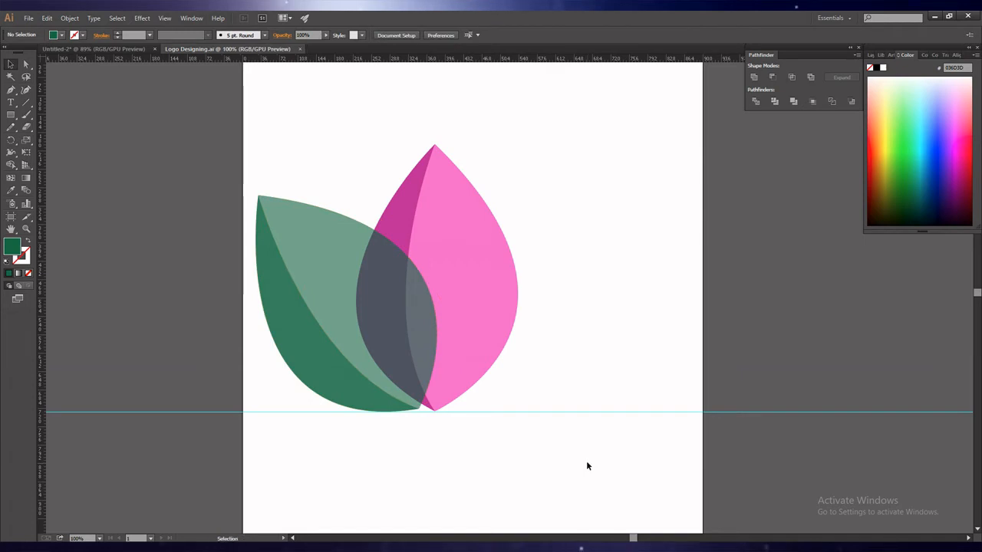
key("v")
Step: Enlarge the pink leaf proportionally to about 334 px wide, keeping its base on the guide
left_click(458, 272)
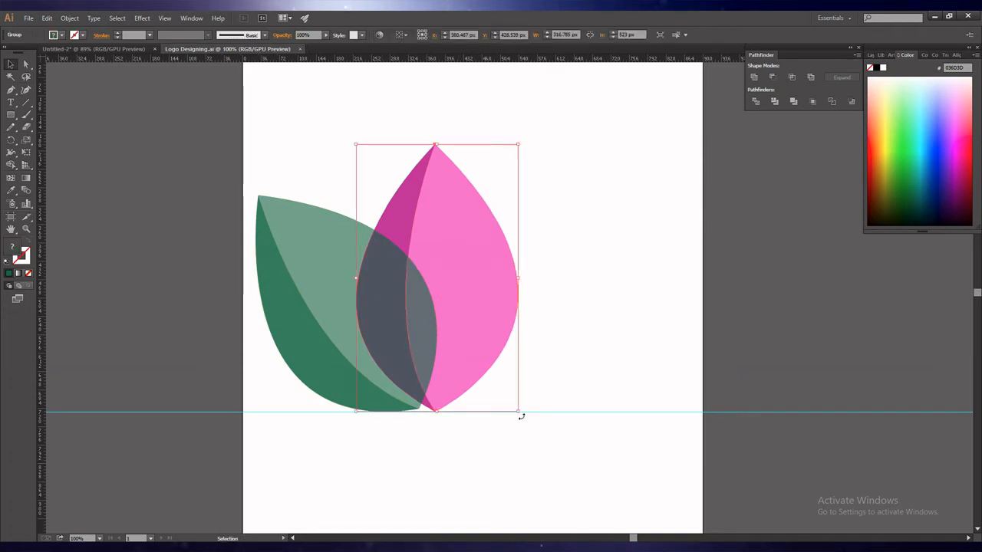
left_click_drag(435, 144, 436, 129)
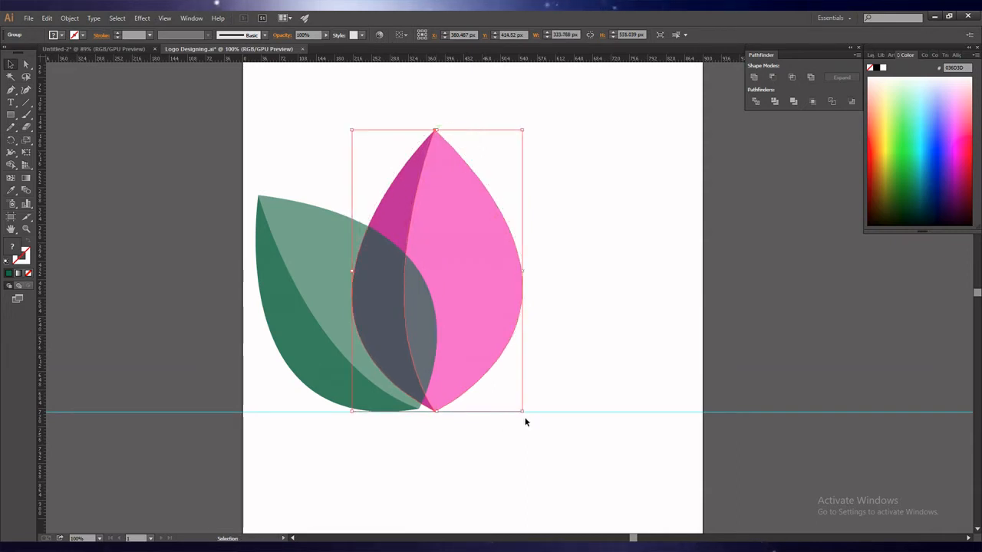
Step: Tilt the pink leaf slightly counterclockwise, set its base on the guide beside the green leaf's base, and enlarge it to about 346 px wide
left_click_drag(527, 411, 557, 394)
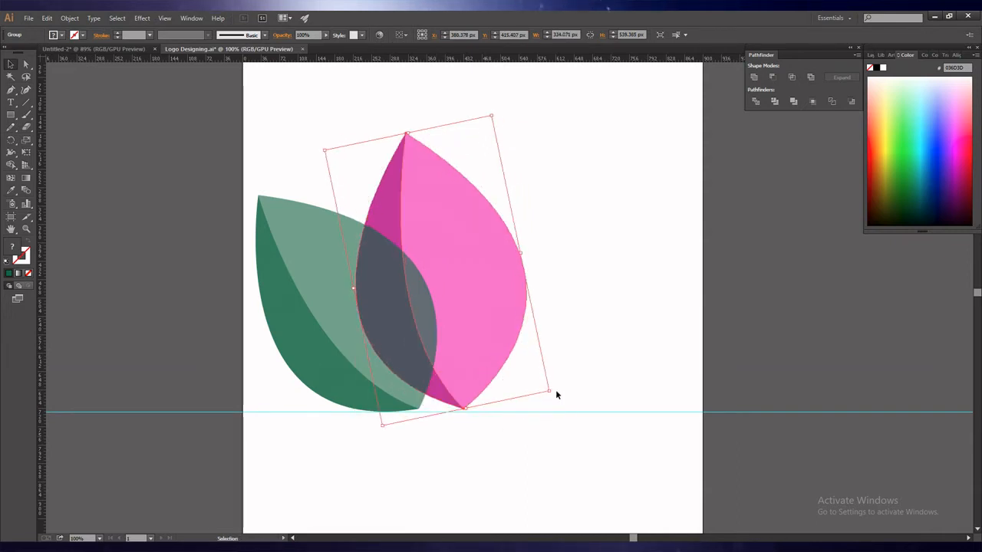
left_click_drag(458, 333, 434, 336)
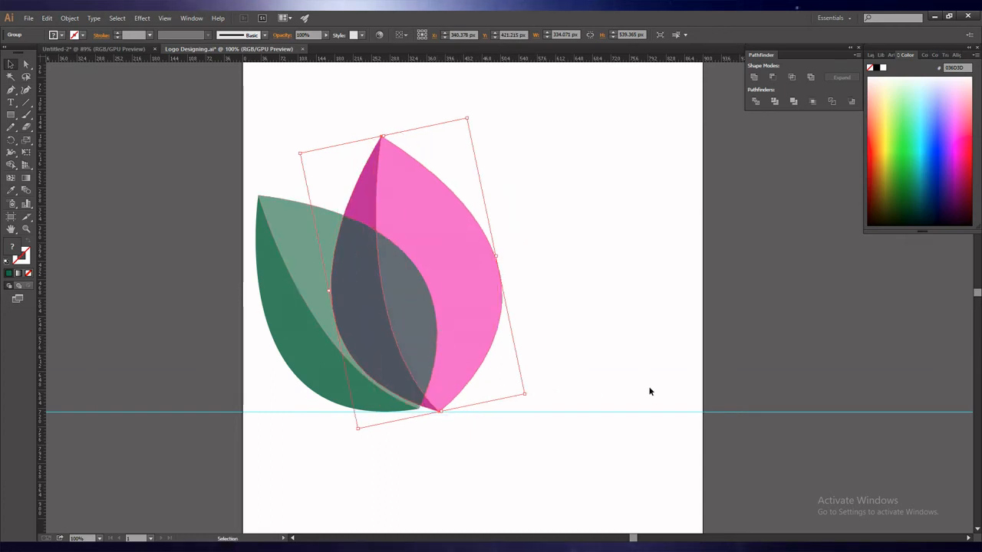
left_click_drag(298, 153, 289, 148)
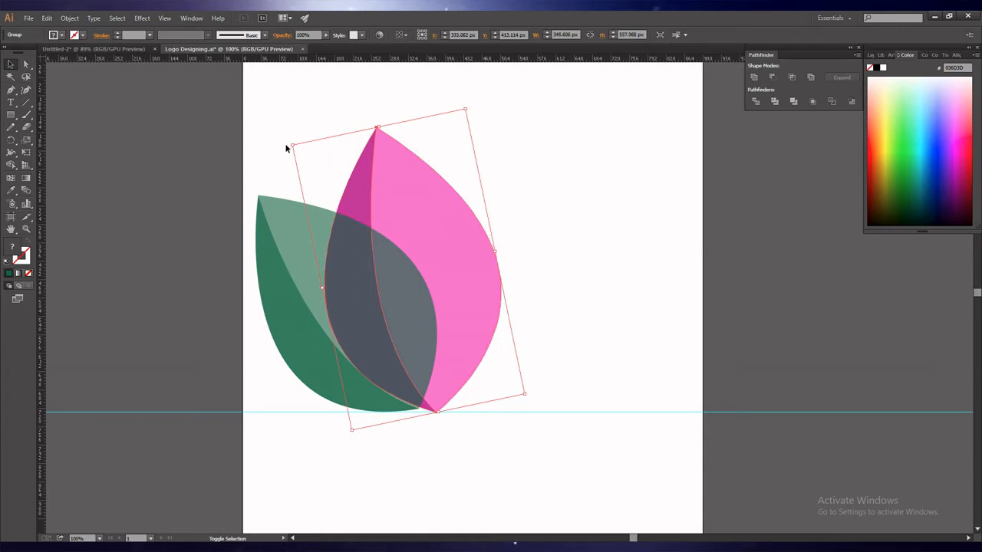
left_click(577, 328)
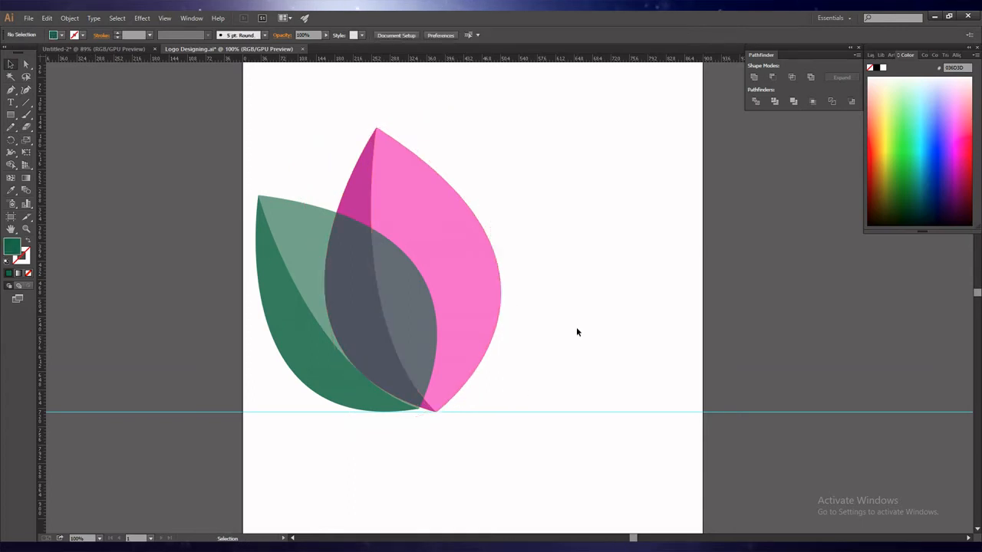
Step: Rotate the green leaf slightly counterclockwise and nudge it down 6 px so its lower edge meets the guide
left_click(309, 352)
left_click_drag(355, 461, 366, 462)
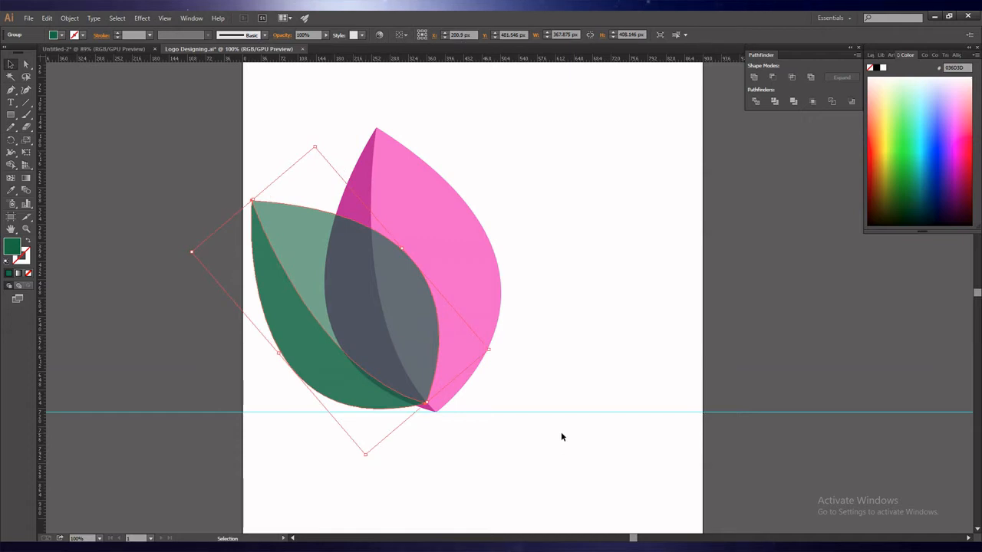
key("Down")
key("Down")
key("Down")
key("Down")
key("Down")
key("Down")
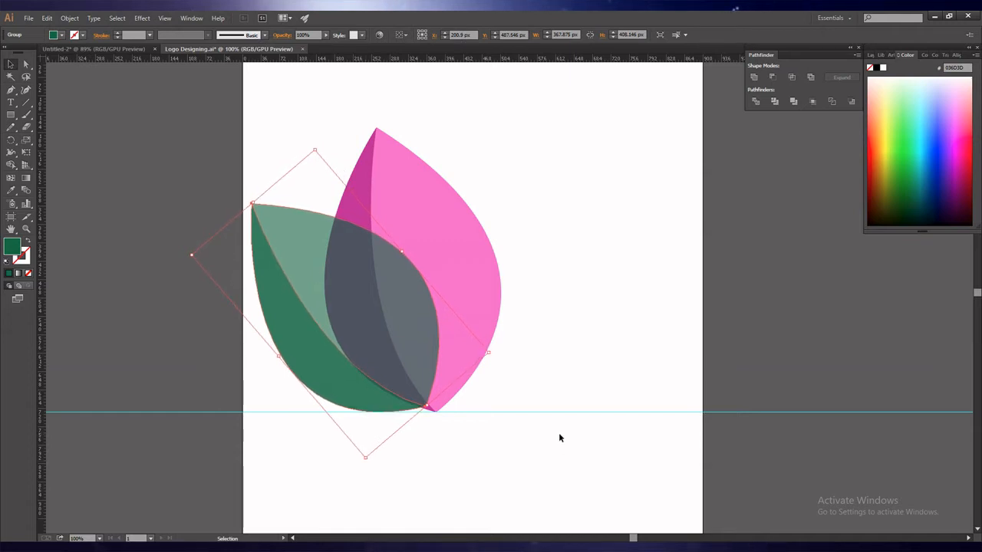
left_click(506, 434)
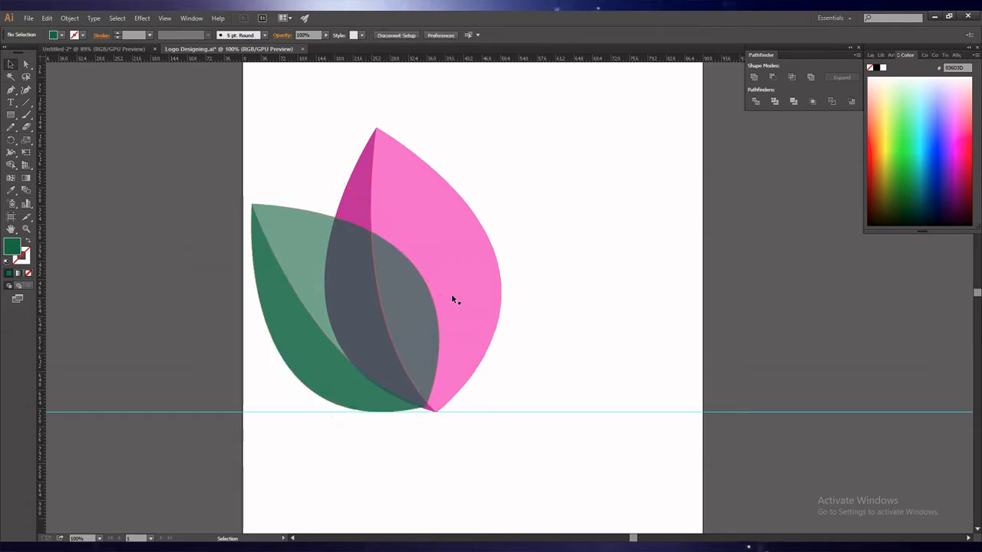
Step: Rotate the green leaf slightly clockwise and nudge it up so that it rests on the horizontal guide
left_click(305, 268)
left_click_drag(315, 147, 326, 146)
key("Up")
key("Up")
key("Up")
key("Up")
key("Up")
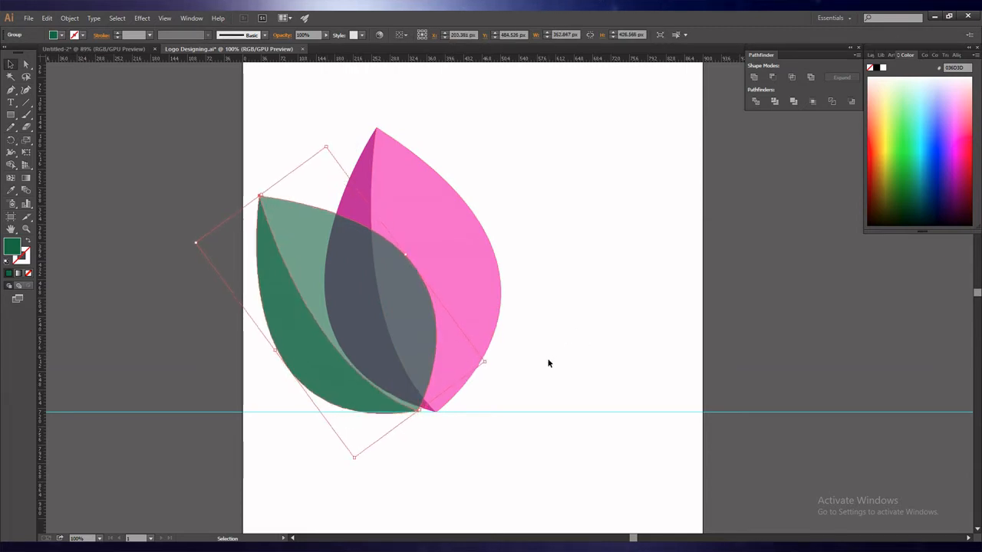
left_click(468, 448)
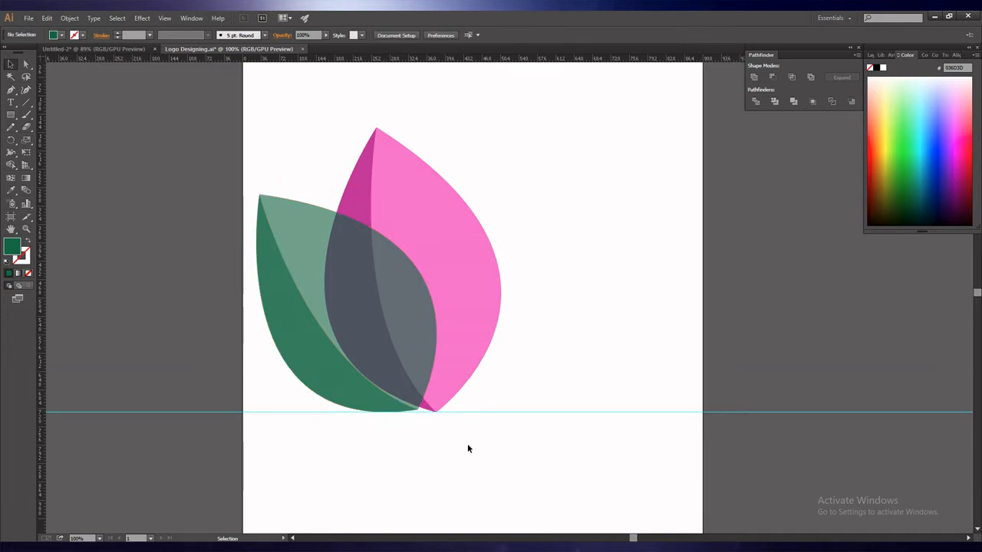
Step: Nudge the pink leaf slightly up so its base rests exactly on the guide, and save the document
left_click(445, 395)
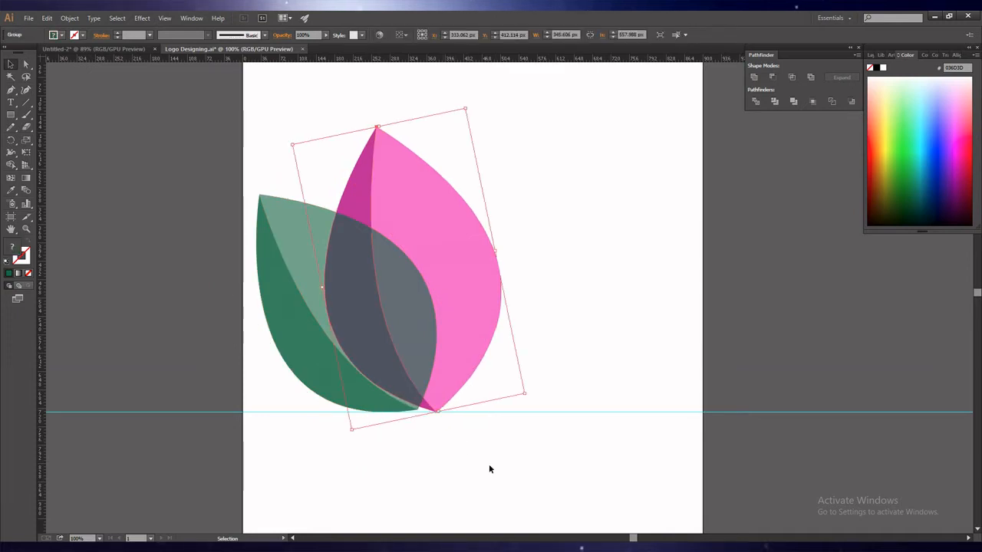
left_click(490, 469)
left_click(454, 374)
left_click(501, 479)
left_click(438, 384)
left_click(477, 434)
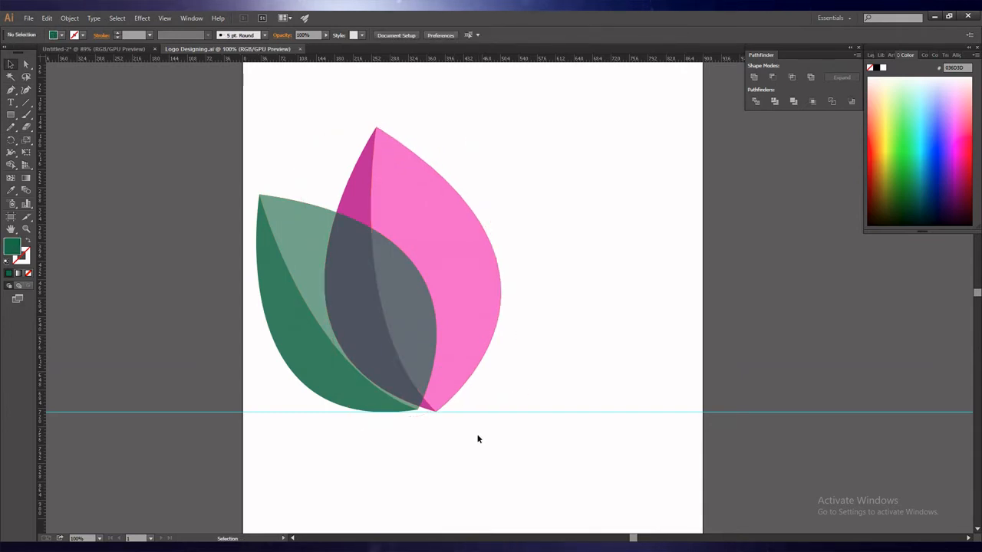
Step: Apply the Grain texture effect to the green leaf with intensity 40, contrast 50 and grain type Regular
left_click(292, 355)
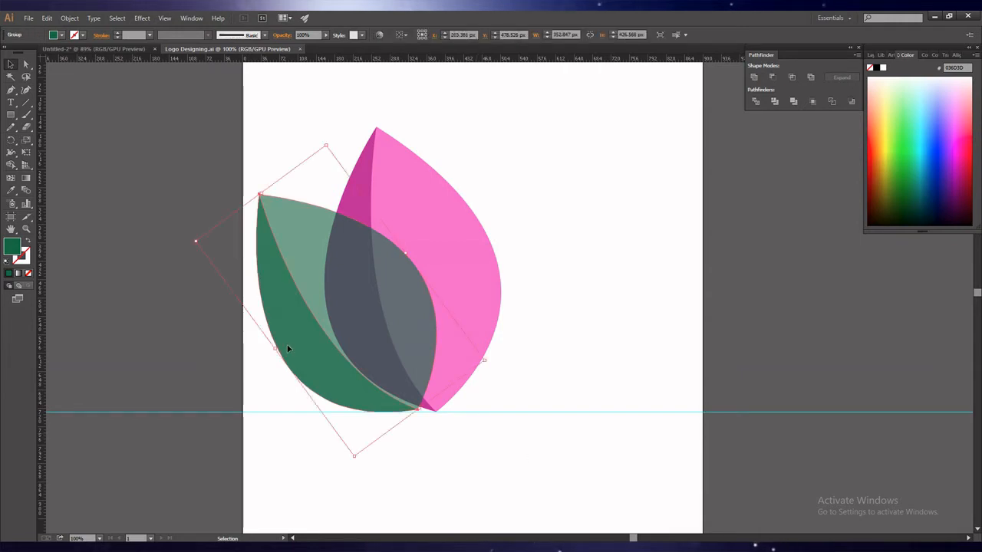
left_click(142, 18)
mouse_move(223, 250)
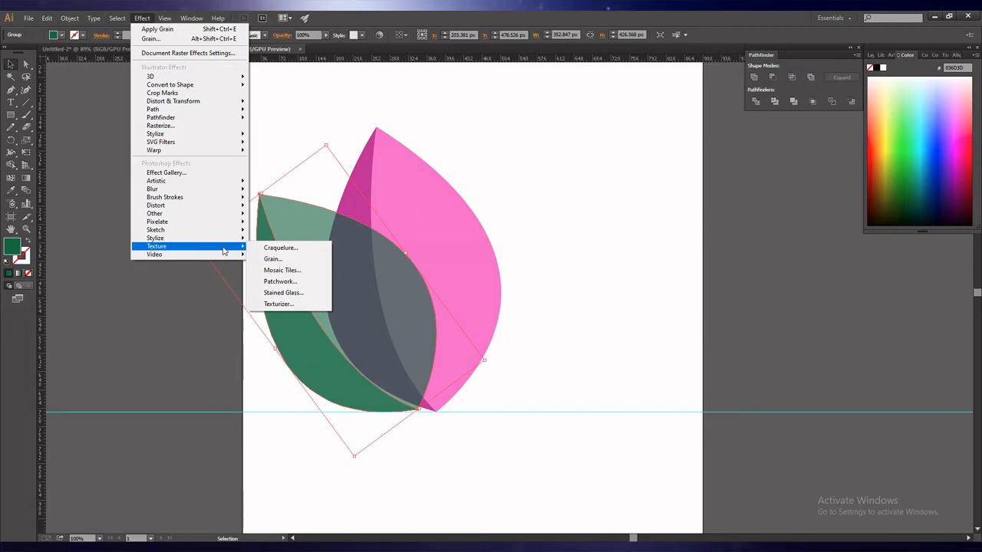
left_click(276, 260)
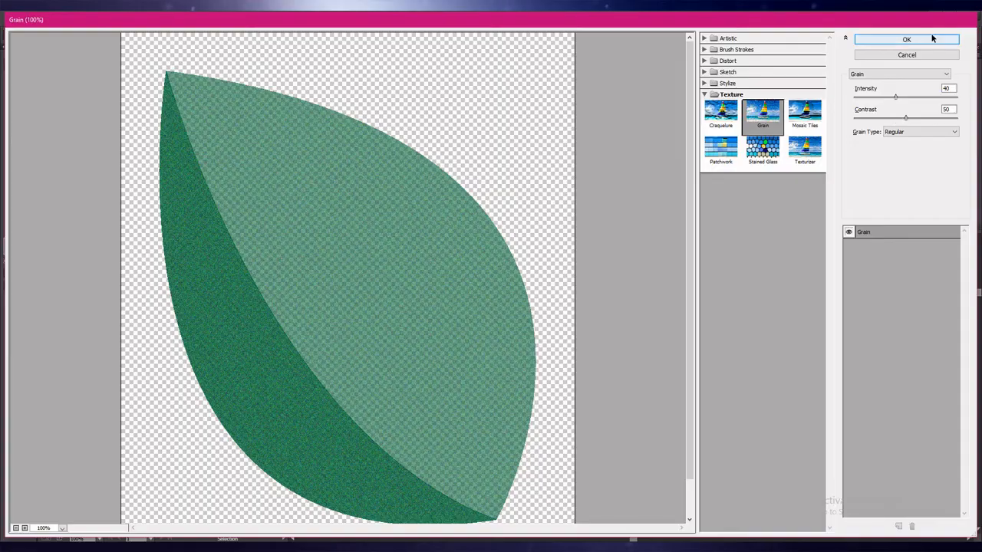
left_click(907, 39)
Step: Apply the Grain texture effect to the pink leaf and deselect it
left_click(449, 261)
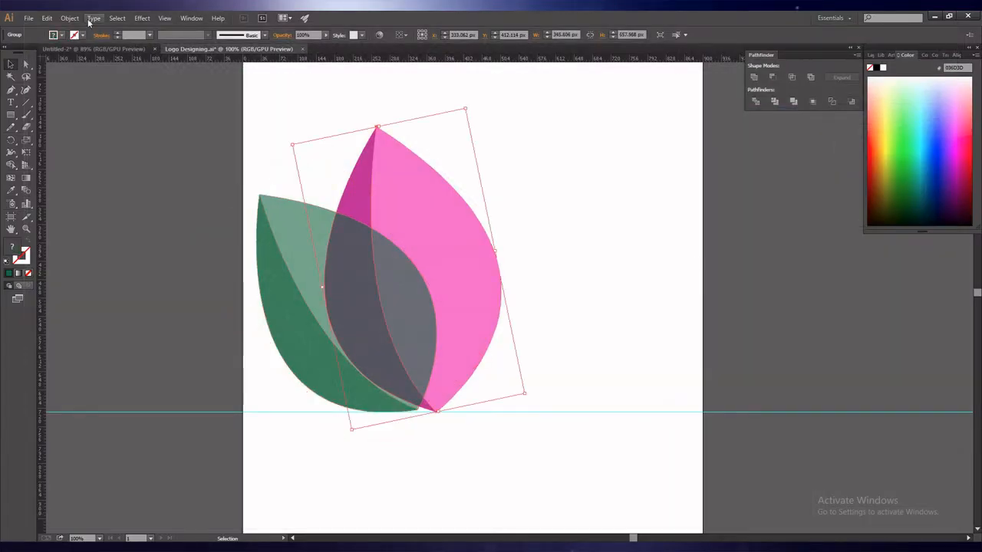
left_click(142, 17)
mouse_move(167, 247)
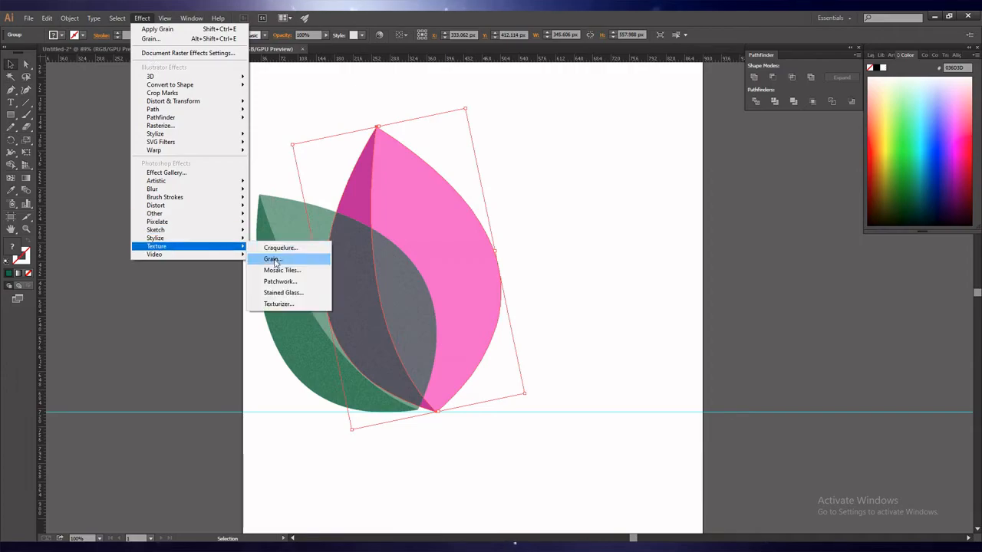
left_click(280, 259)
left_click(907, 39)
left_click(605, 362)
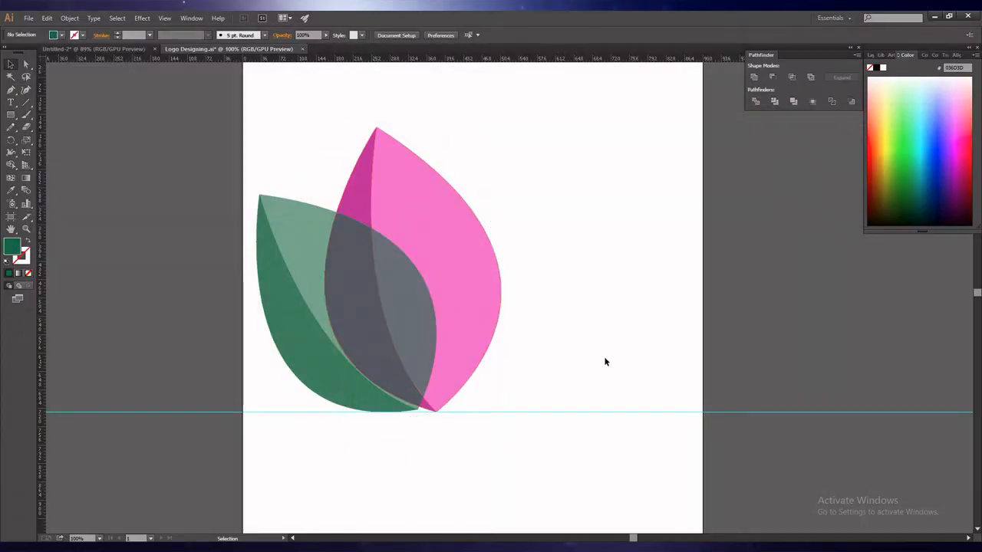
Step: Save the document and place a copy of both leaves to the right, centred at about X 634 px
key("a")
key("v")
left_click(311, 268)
left_click(428, 262, "shift")
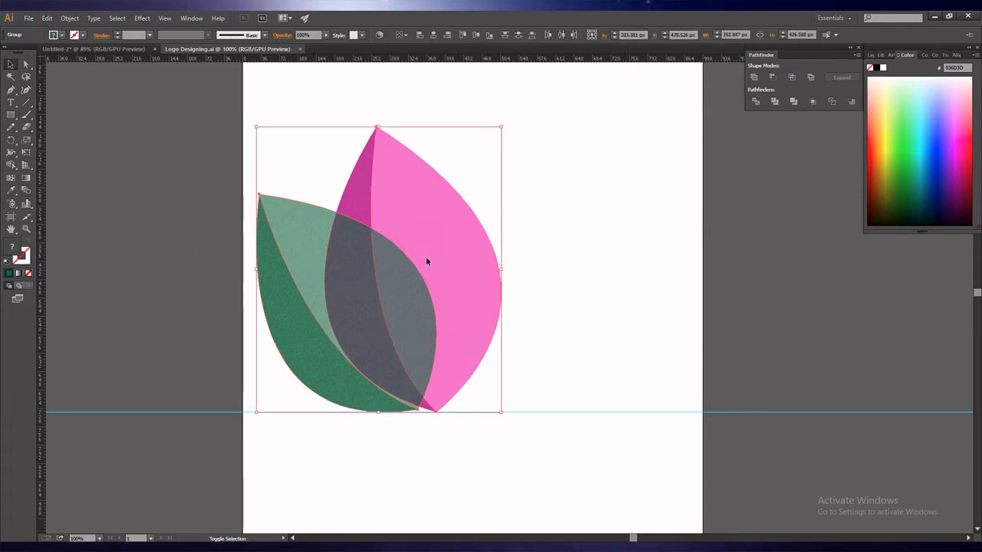
left_click_drag(428, 262, 617, 268)
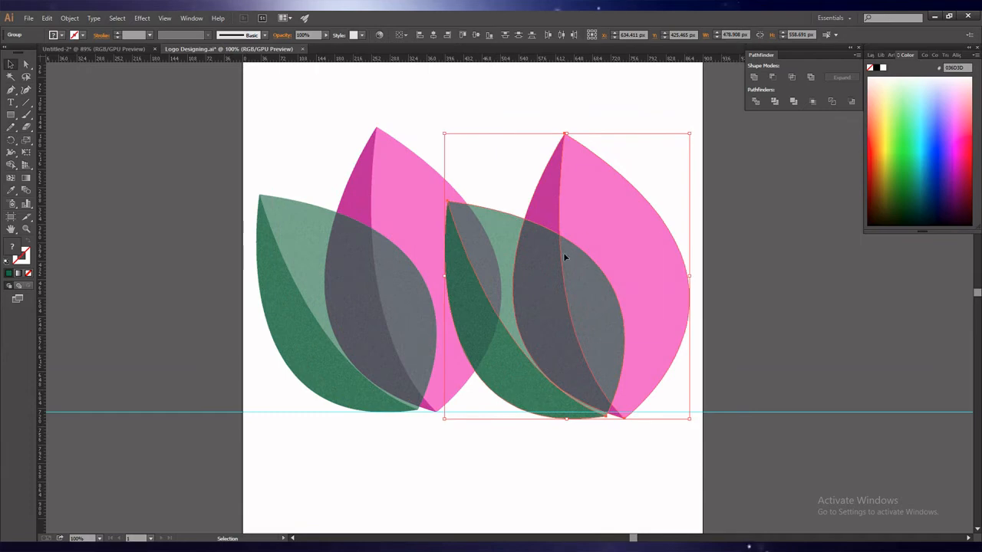
Step: Try to reflect the duplicated leaves across the vertical axis as an additional copy, and undo it
right_click(580, 234)
mouse_move(614, 309)
left_click(691, 346)
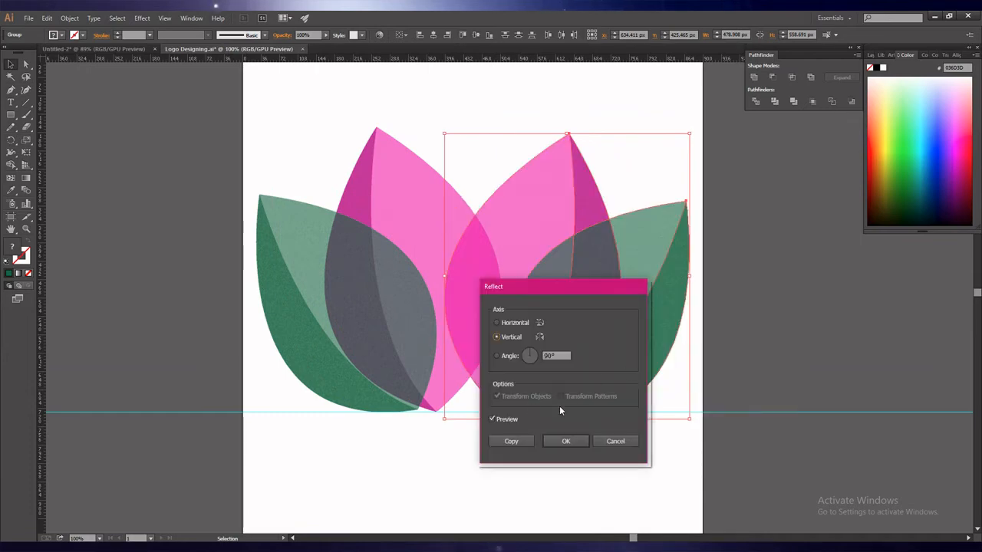
left_click(511, 441)
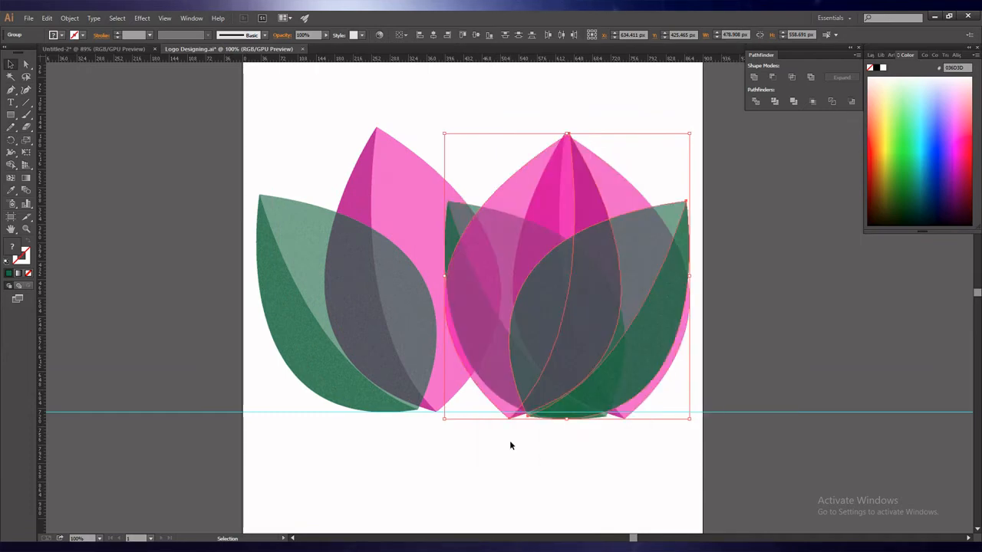
key("ctrl+z")
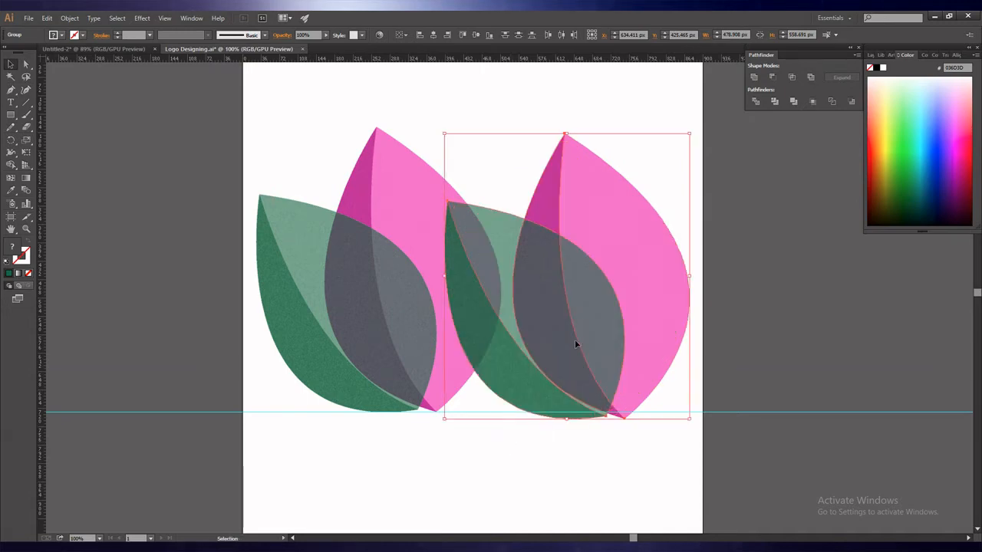
Step: Reflect the duplicated pair of leaves across the vertical axis without making another copy
right_click(579, 312)
left_click(684, 423)
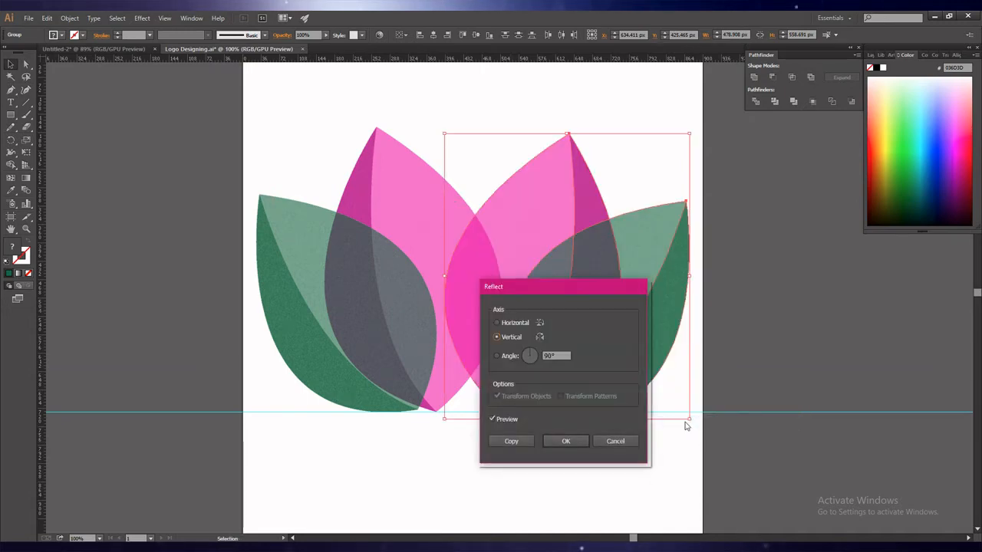
left_click(581, 442)
Step: Nudge the mirrored leaves up 14 px so their bases rest on the guide, and deselect them
key("Up")
key("Up")
key("Up")
key("Up")
key("Up")
key("Up")
key("Up")
key("Up")
key("Up")
key("Up")
key("Up")
key("Up")
key("Up")
key("Up")
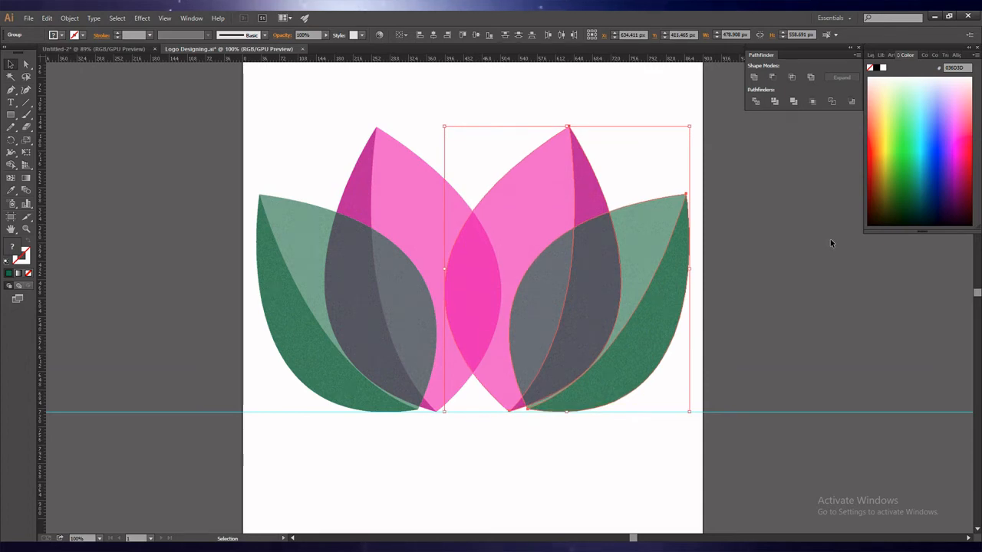
left_click(622, 456)
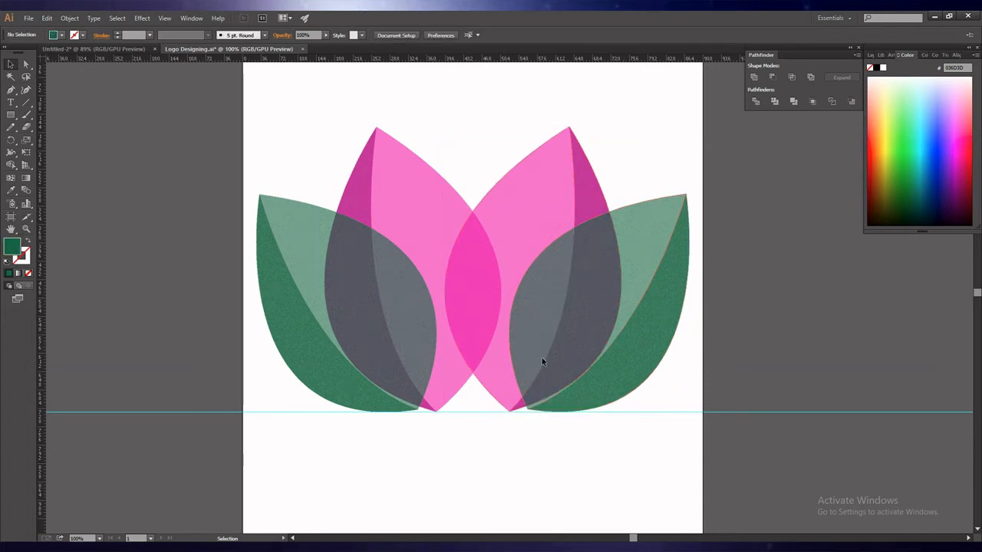
Step: Ungroup the mirrored green leaf on the right so its two halves can be selected separately
left_click(541, 361)
left_click(498, 351)
left_click(581, 462)
left_click(645, 347)
right_click(647, 350)
left_click(679, 464)
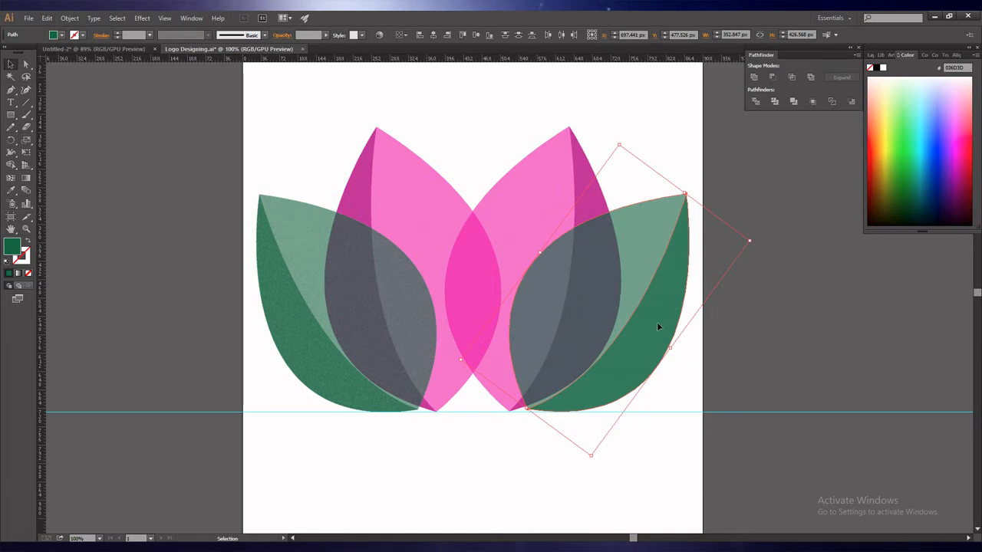
left_click(668, 430)
Step: Fill the dark outer half of the mirrored green leaf with brown 7F5904
left_click(636, 354)
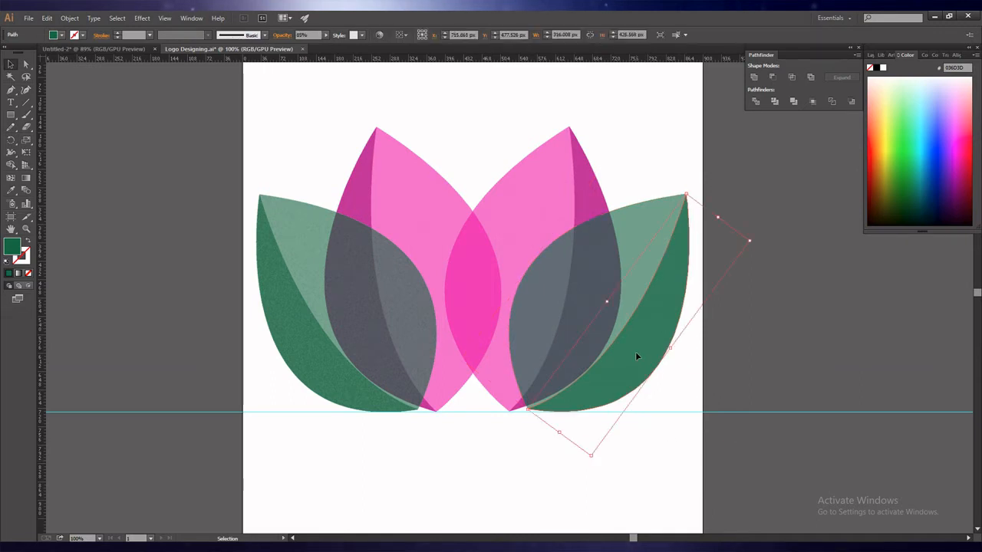
double_click(12, 245)
left_click(235, 214)
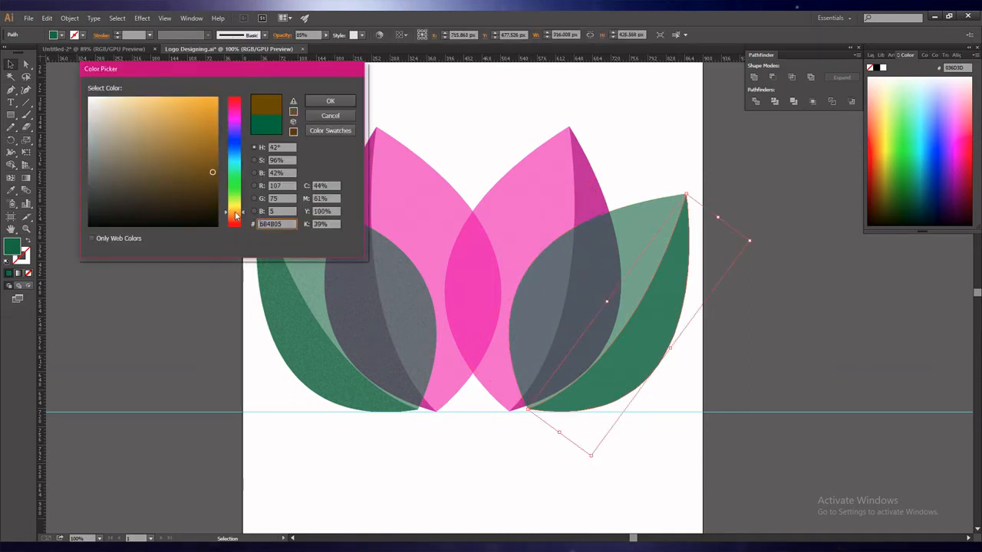
left_click_drag(213, 152, 215, 161)
left_click(322, 103)
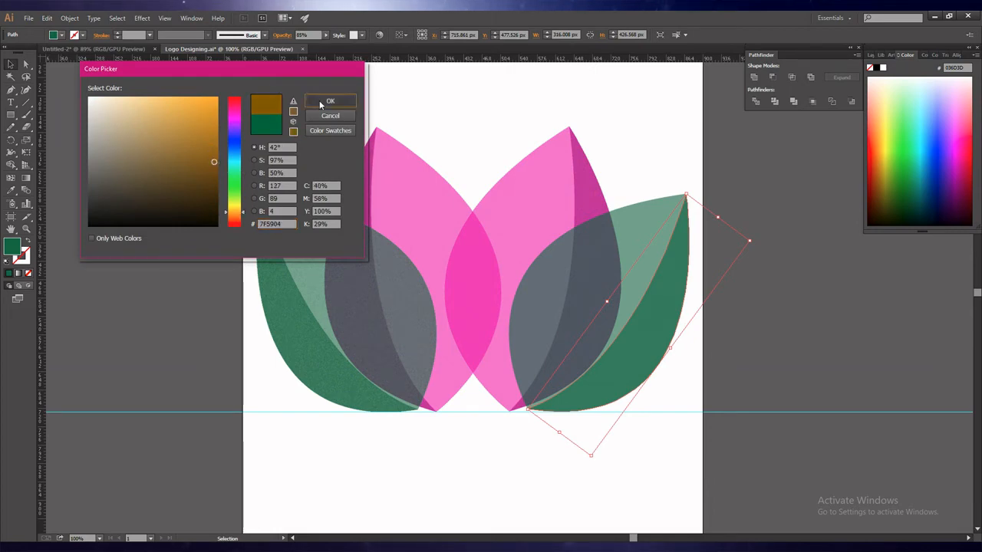
Step: Fill the light inner half of the mirrored leaf with orange E8A30A, darken it to C18408, and deselect it
left_click(633, 241)
double_click(11, 245)
left_click(235, 214)
left_click_drag(217, 136, 212, 121)
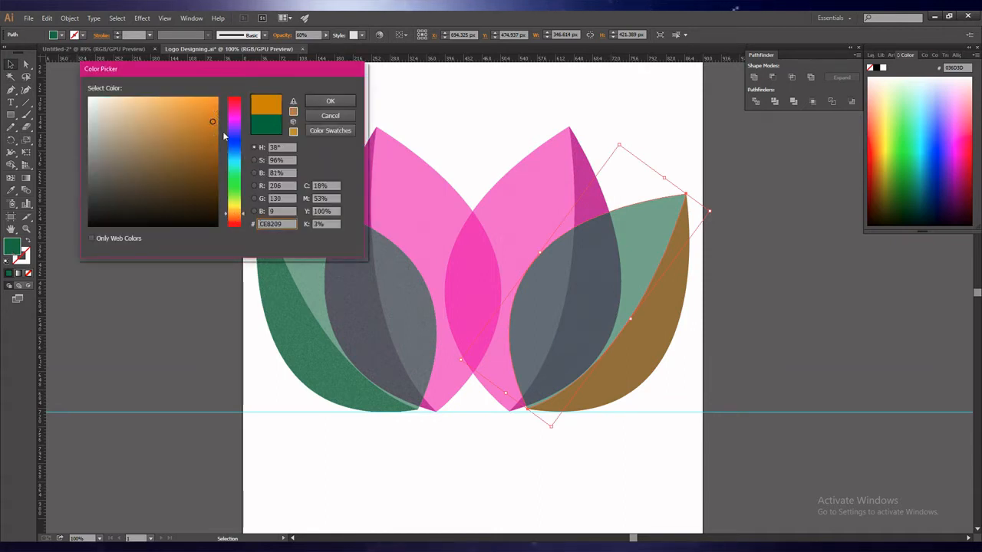
left_click(236, 213)
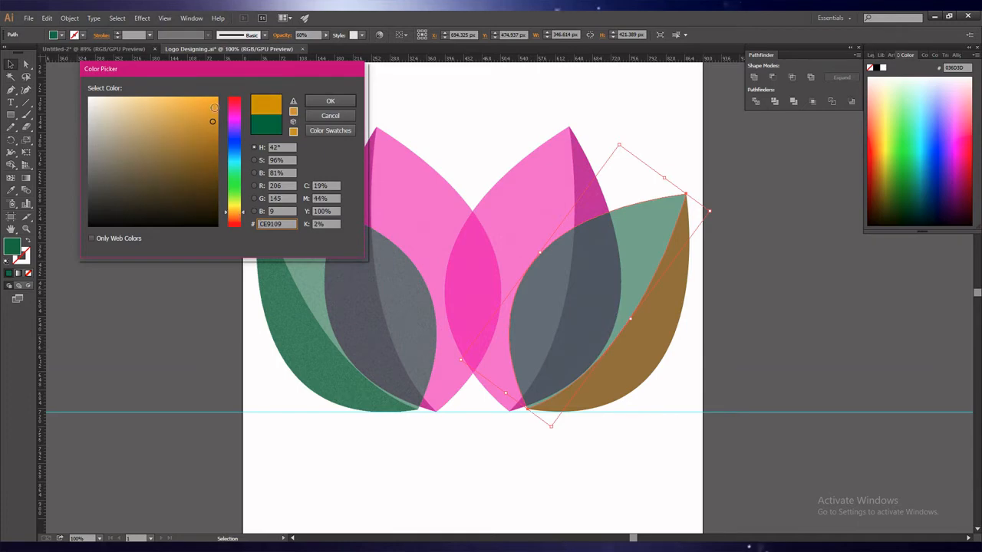
left_click(324, 102)
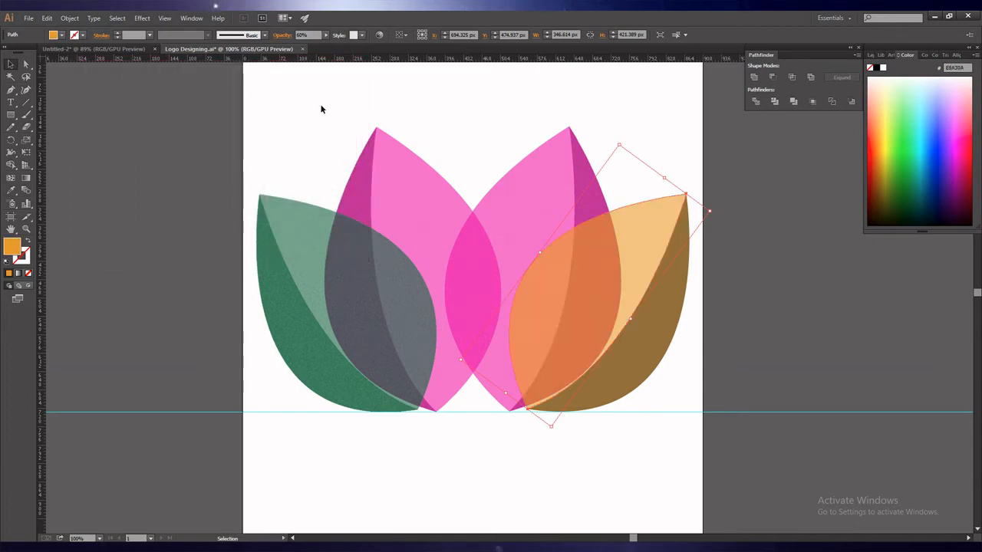
double_click(11, 247)
left_click(213, 128)
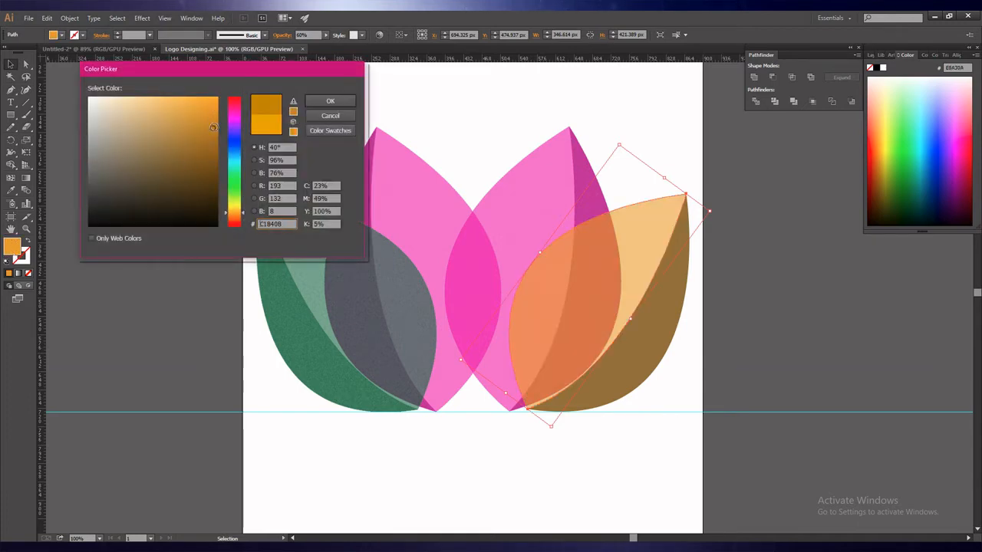
left_click(344, 101)
left_click(351, 461)
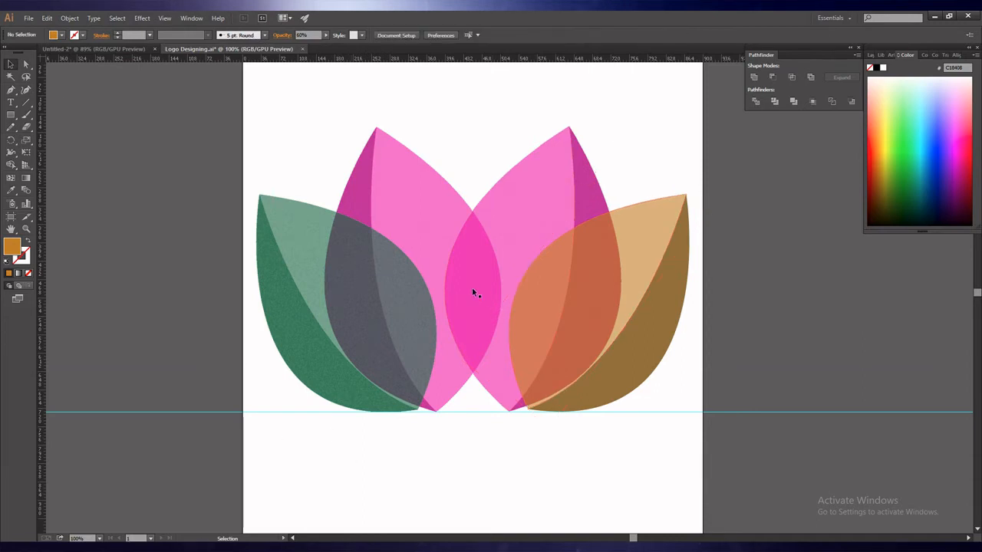
Step: Group the brown and orange halves of the mirrored outer leaf, and deselect the group
left_click(658, 313)
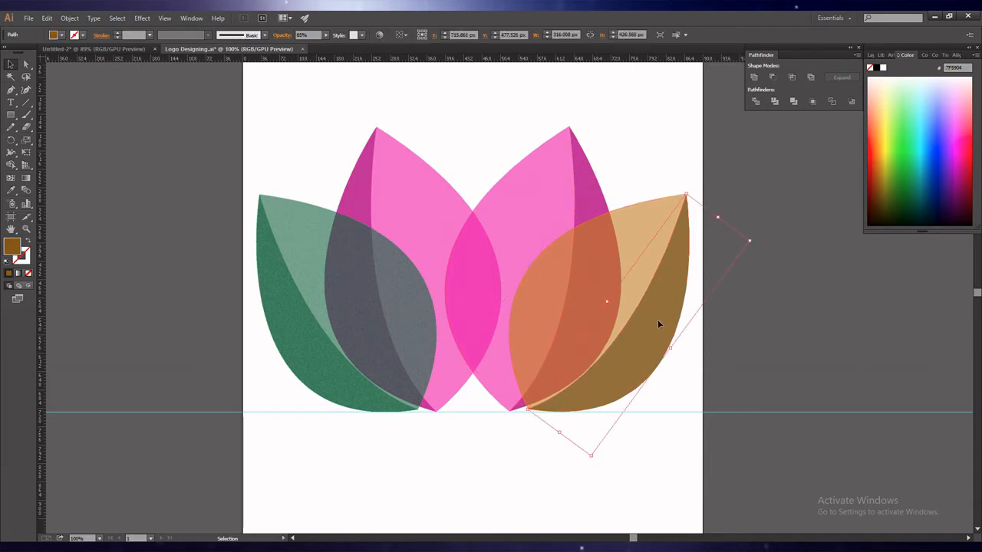
left_click(634, 283, "shift")
key("v")
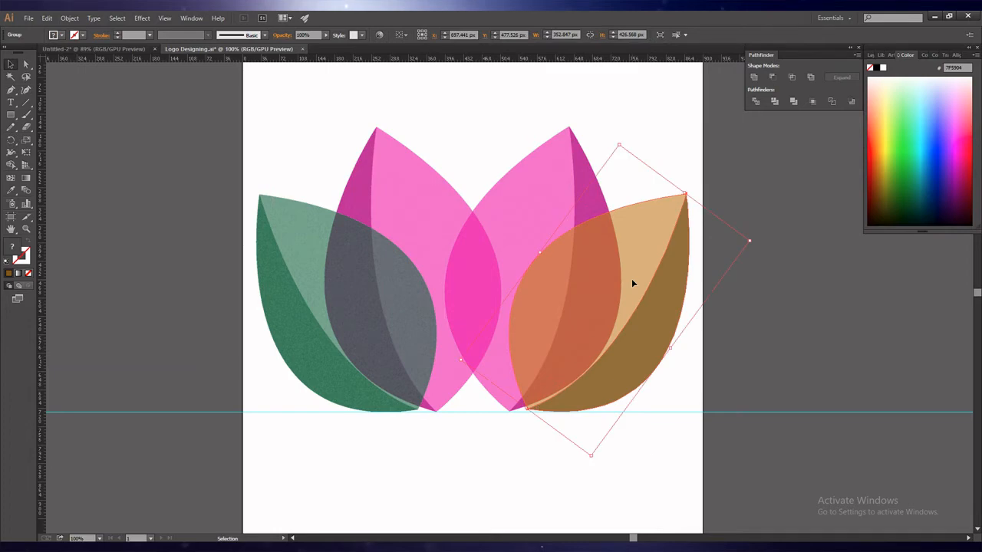
left_click(653, 463)
Step: Ungroup the mirrored pink leaf so its two halves can be selected separately
right_click(512, 230)
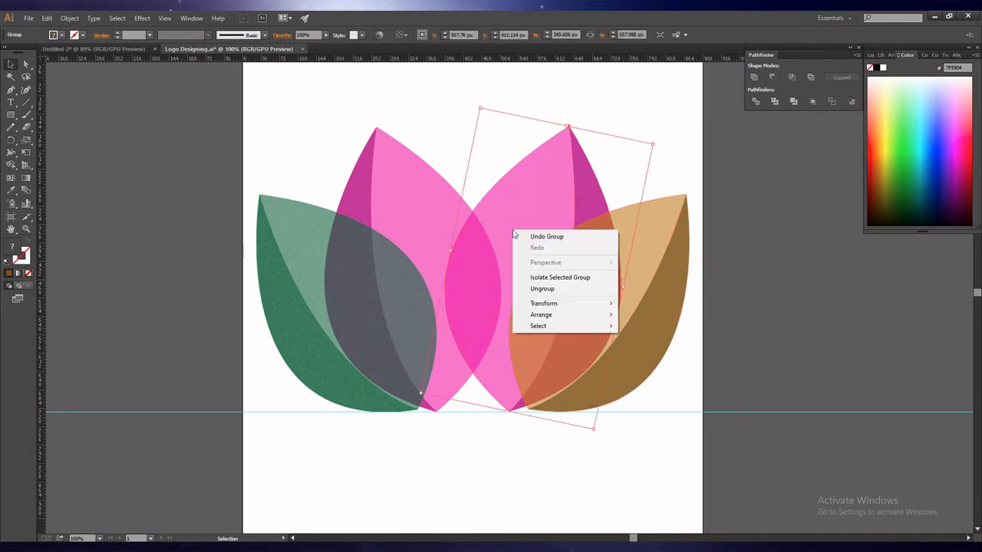
left_click(539, 290)
left_click(628, 495)
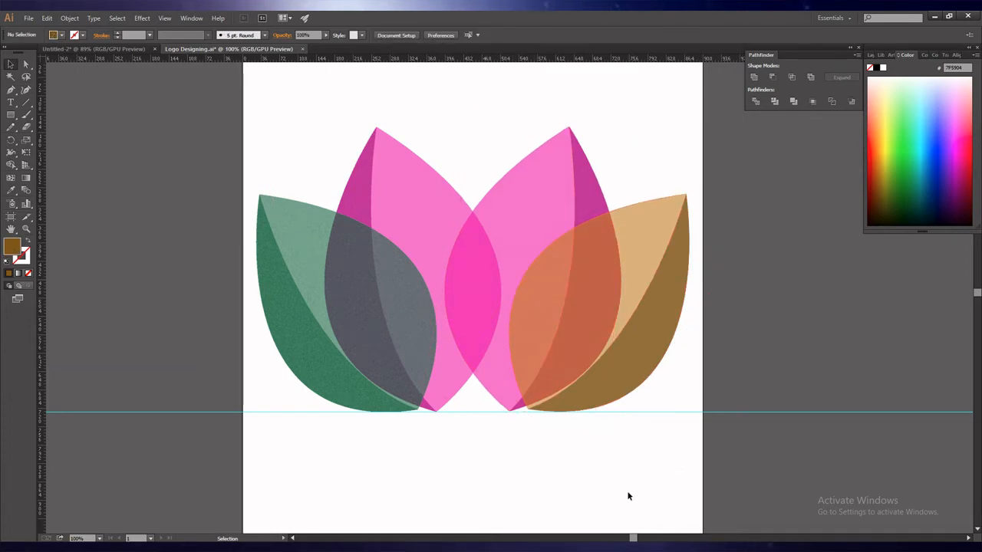
Step: Fill the dark outer half of the mirrored pink leaf with purple 4C0689
left_click(587, 201)
double_click(12, 246)
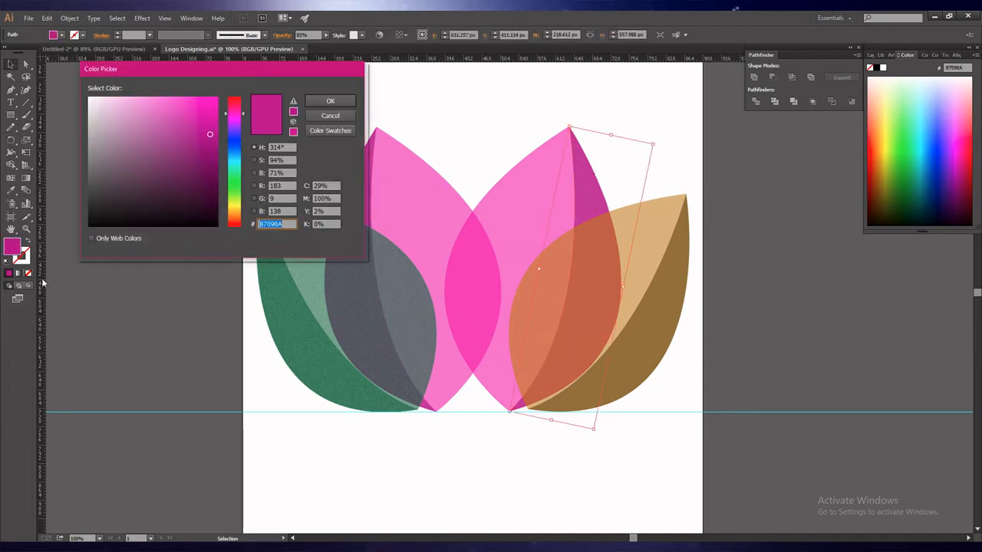
left_click(235, 129)
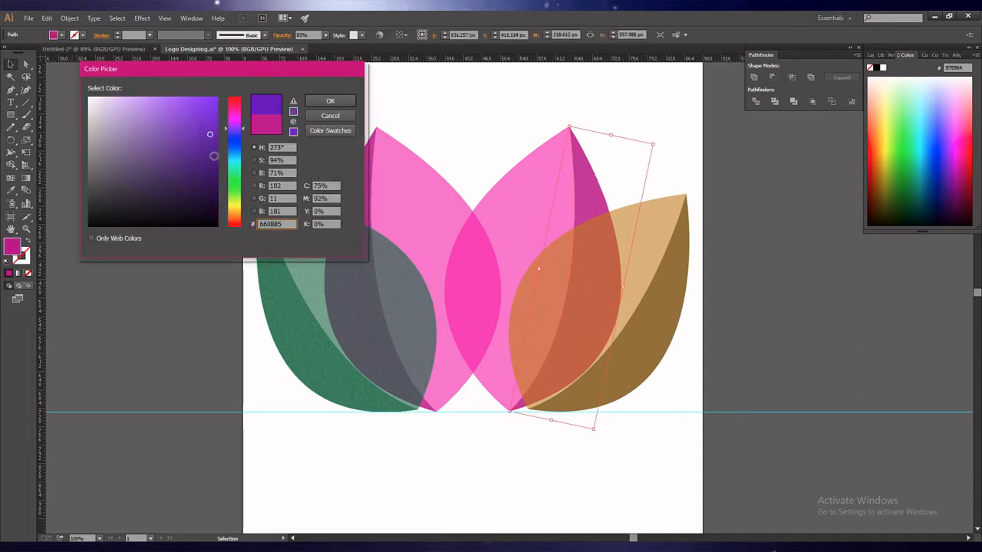
left_click(213, 157)
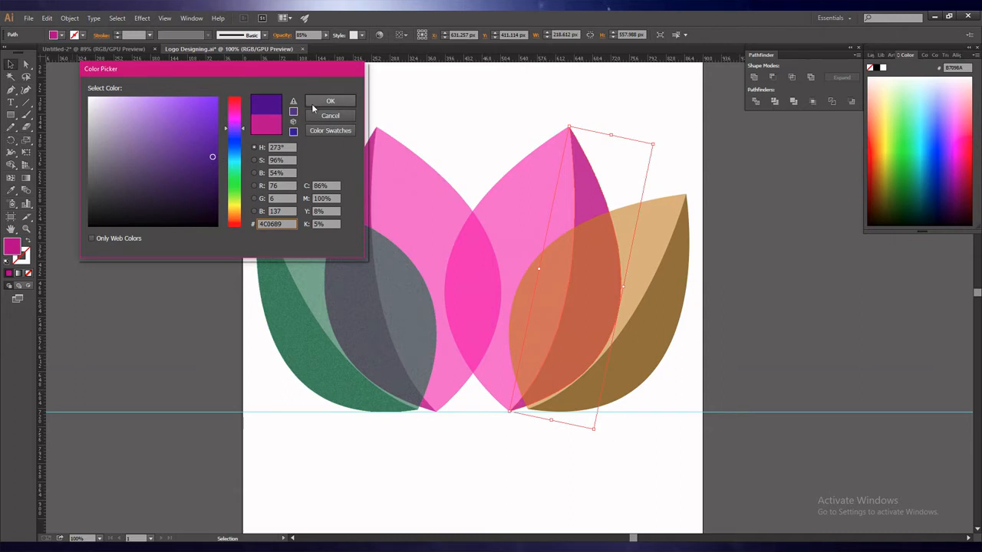
left_click(313, 105)
left_click(462, 376)
Step: Fill the light inner half of the mirrored pink leaf with violet 6F00FF
left_click(521, 244)
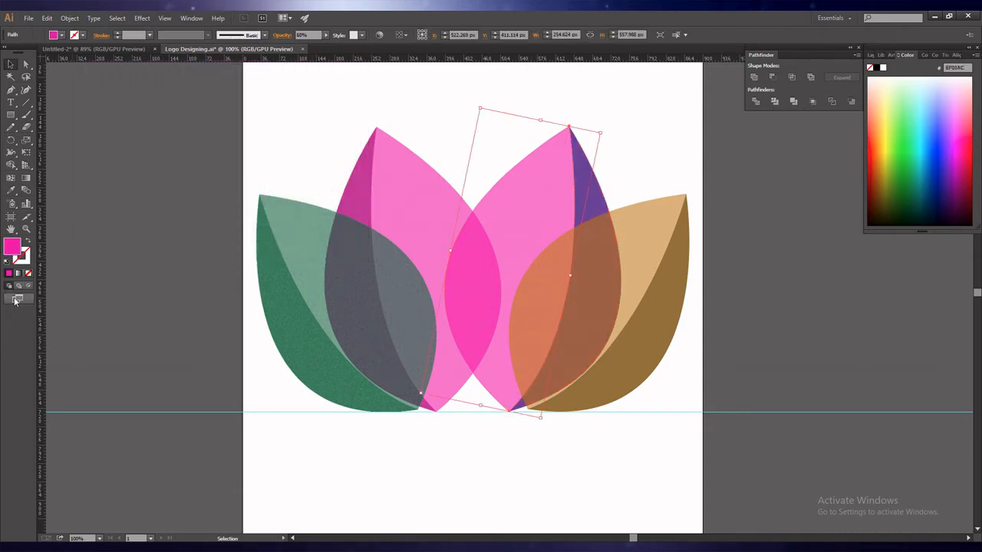
double_click(14, 249)
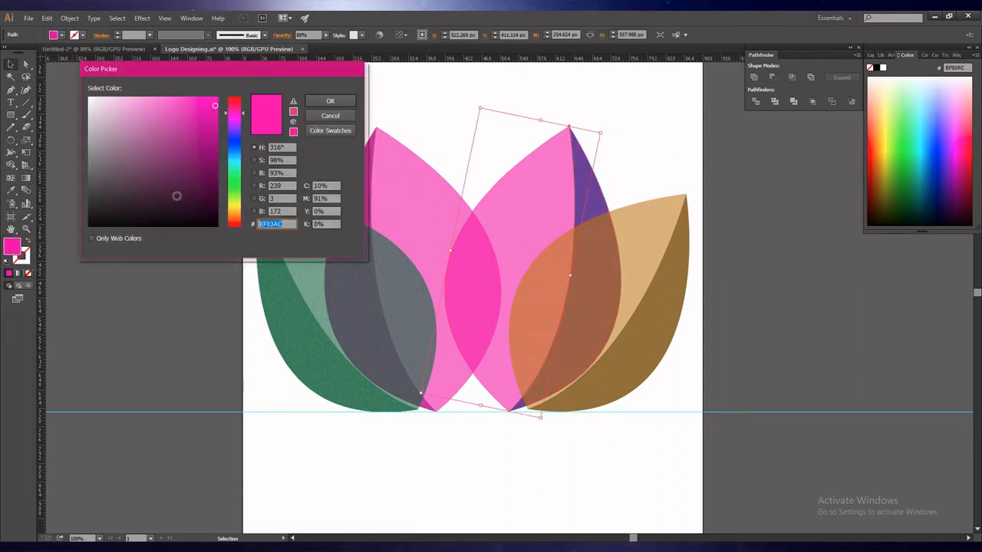
left_click(237, 134)
left_click_drag(213, 102, 215, 100)
left_click(328, 102)
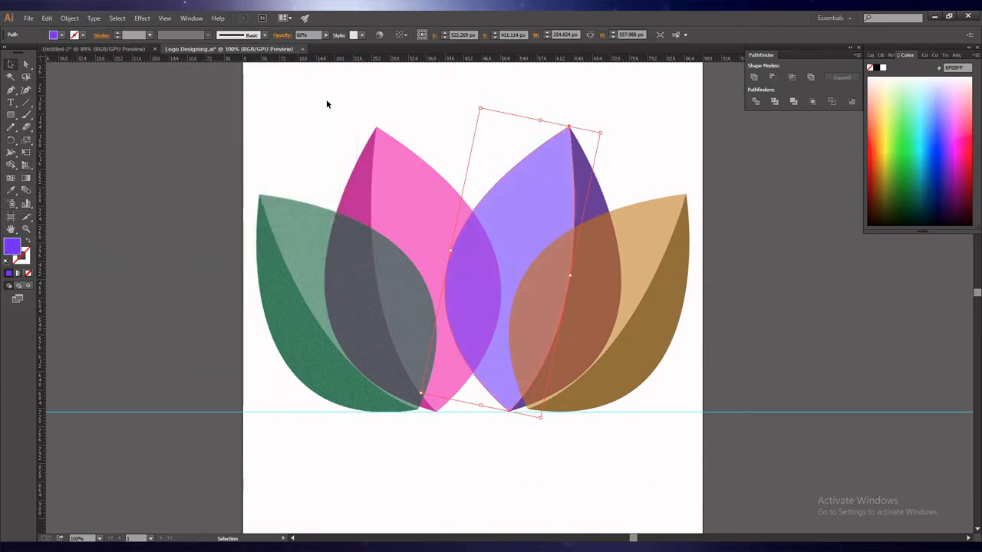
Step: Darken the purple outer half of the mirrored inner leaf to 3D037A, and deselect it
left_click(595, 208)
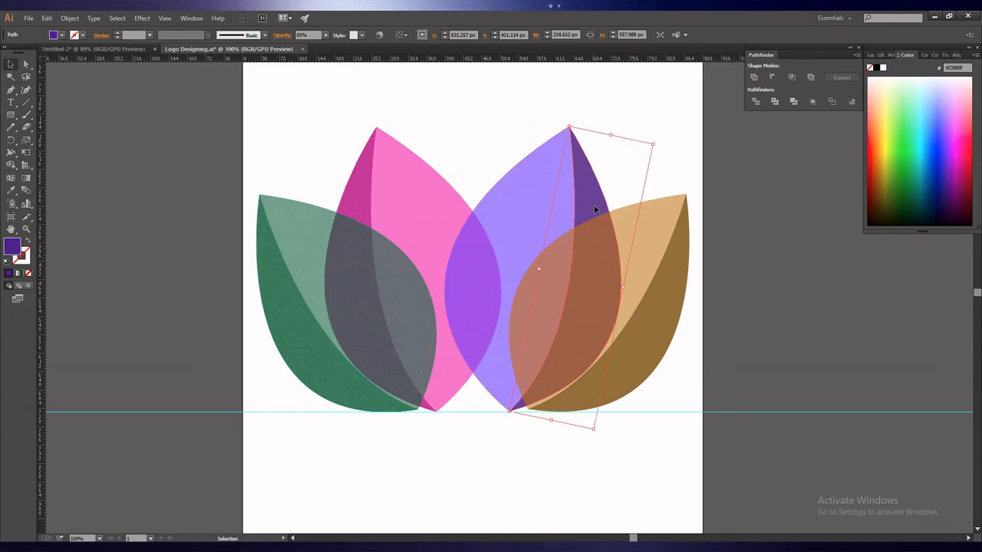
double_click(13, 252)
left_click(215, 164)
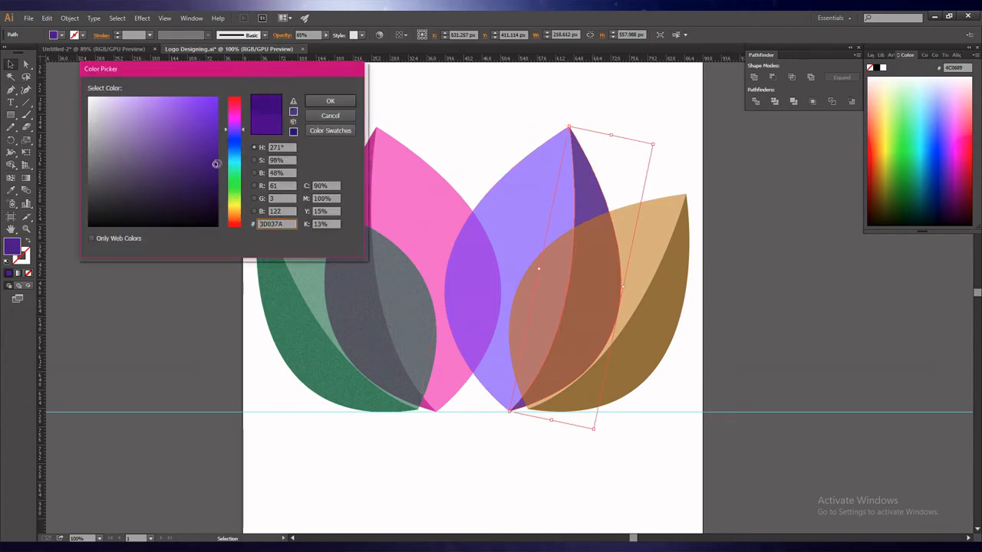
left_click(317, 101)
left_click(452, 437)
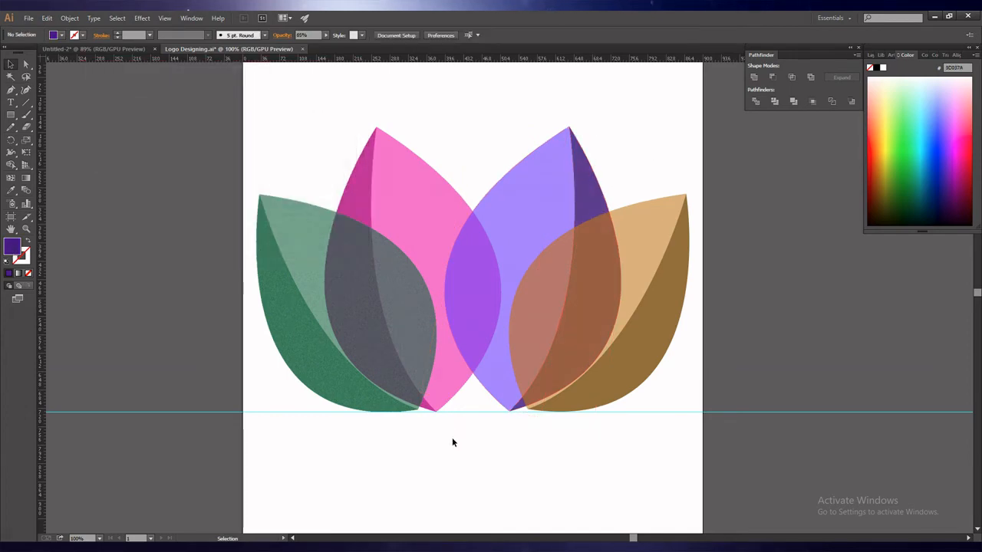
Step: Change the fill of the mirrored inner leaf's light violet half to blue 0068FF, and deselect it
left_click(521, 227)
double_click(12, 247)
left_click(235, 156)
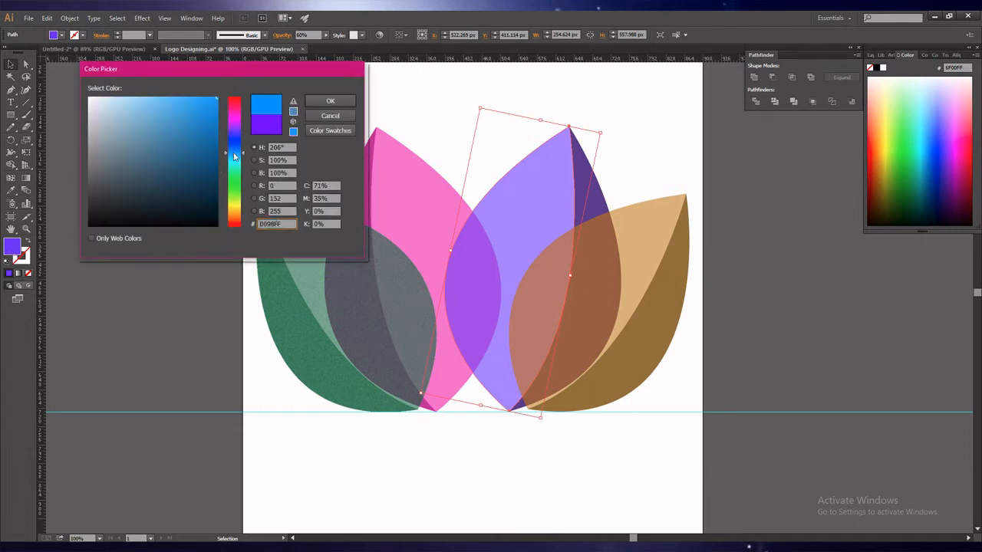
left_click_drag(235, 157, 235, 153)
left_click(321, 100)
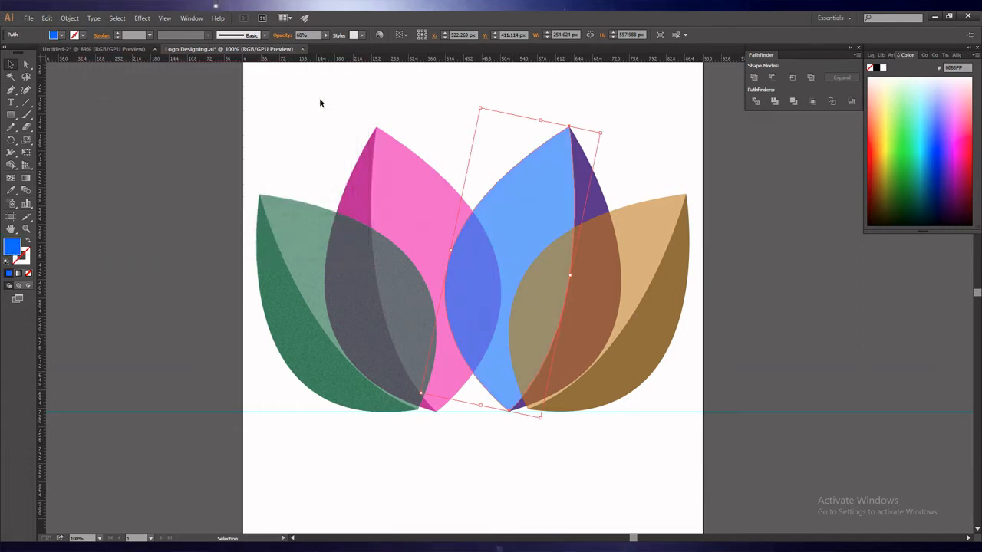
left_click(357, 499)
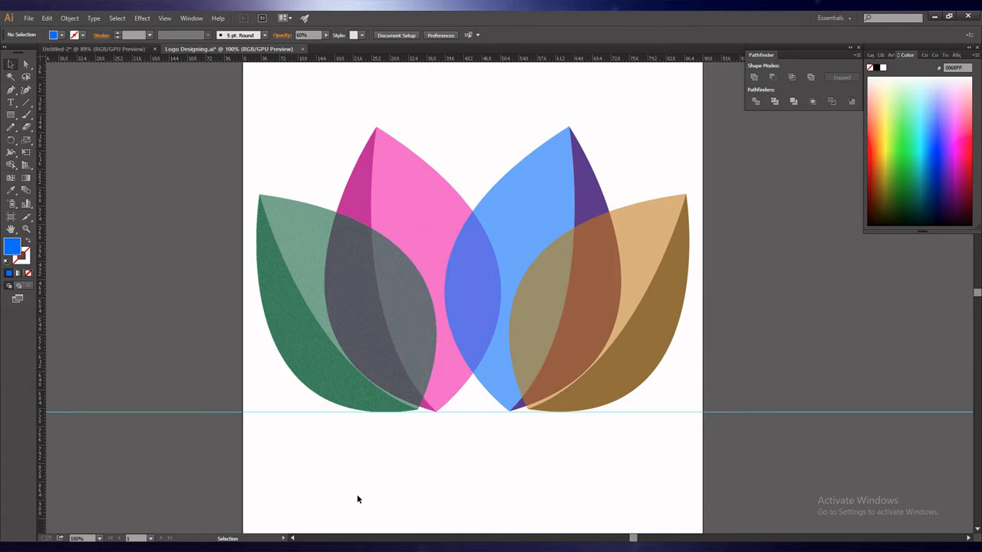
Step: Group the blue and purple halves of the mirrored inner leaf, and select the group
key("a")
left_click(513, 260)
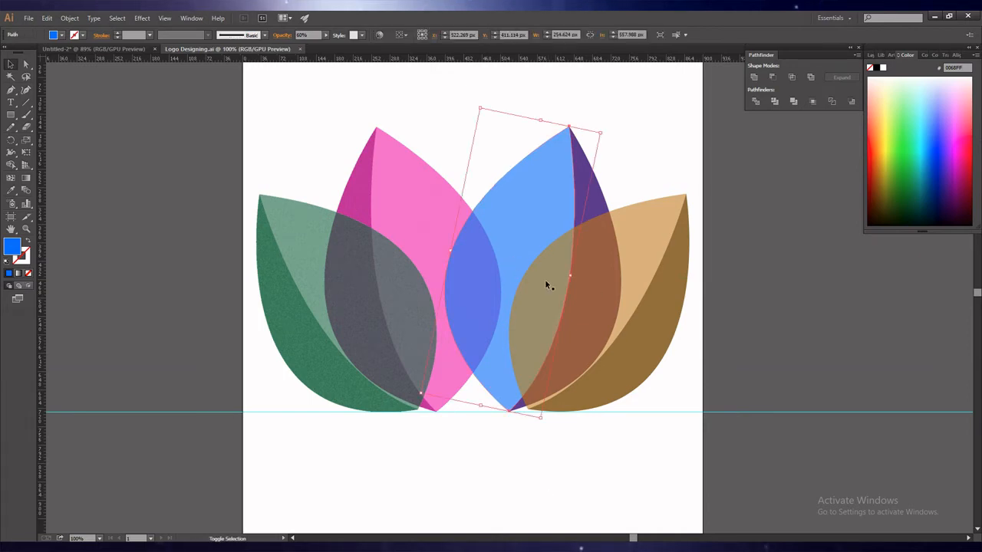
left_click(591, 290, "shift")
key("v")
left_click(622, 381)
left_click(504, 245)
left_click(592, 200, "shift")
key("a")
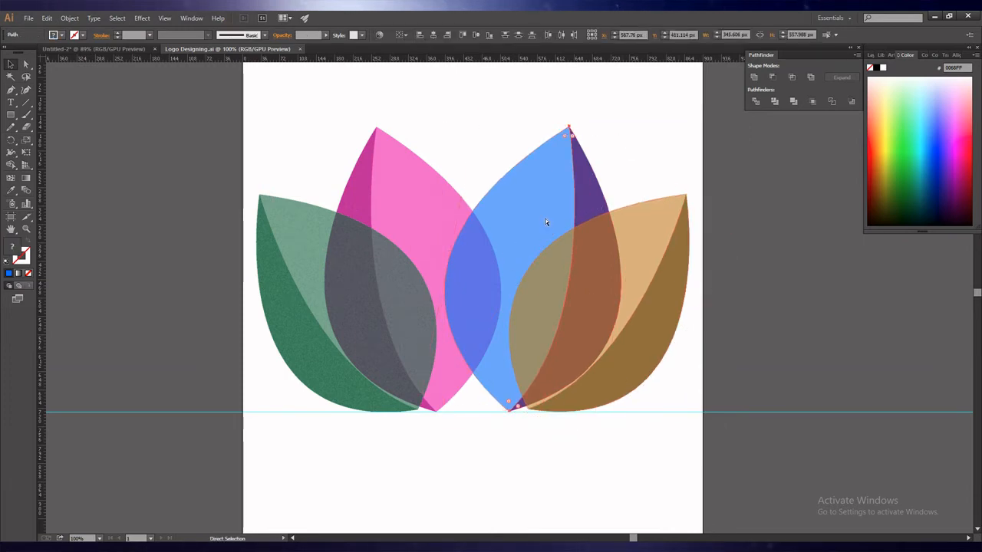
key("v")
left_click(544, 221)
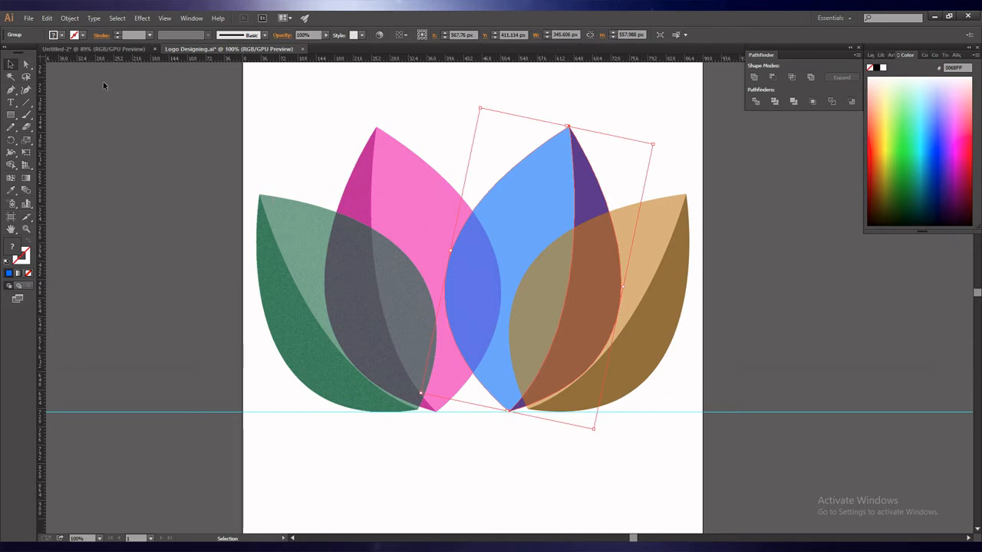
Step: Apply the Grain texture effect to the grouped blue and purple leaf
left_click(142, 17)
key("Escape")
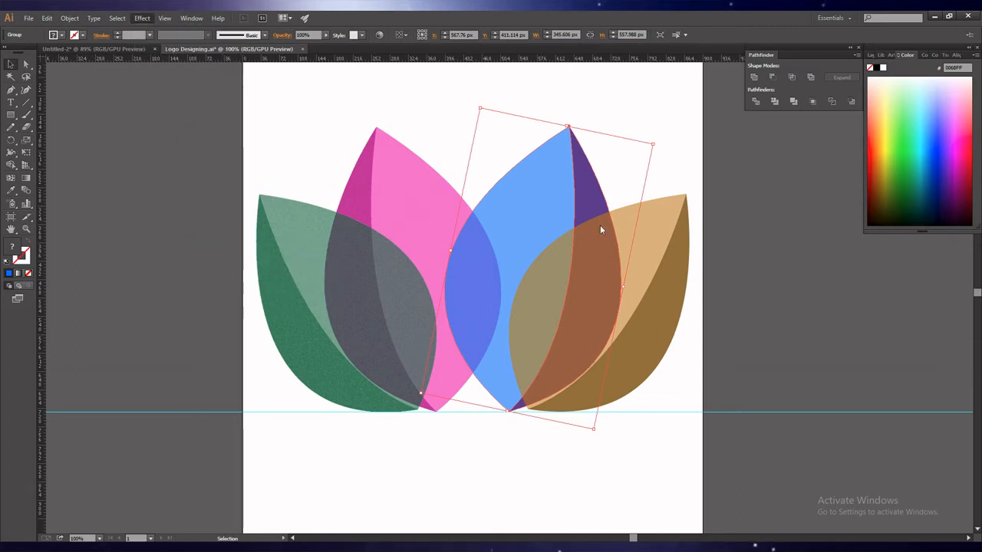
left_click(877, 38)
Step: Apply the Grain texture effect to the grouped orange and brown leaf, and save the document
left_click(652, 259)
left_click(142, 18)
mouse_move(230, 246)
left_click(278, 260)
left_click(876, 38)
left_click(633, 463)
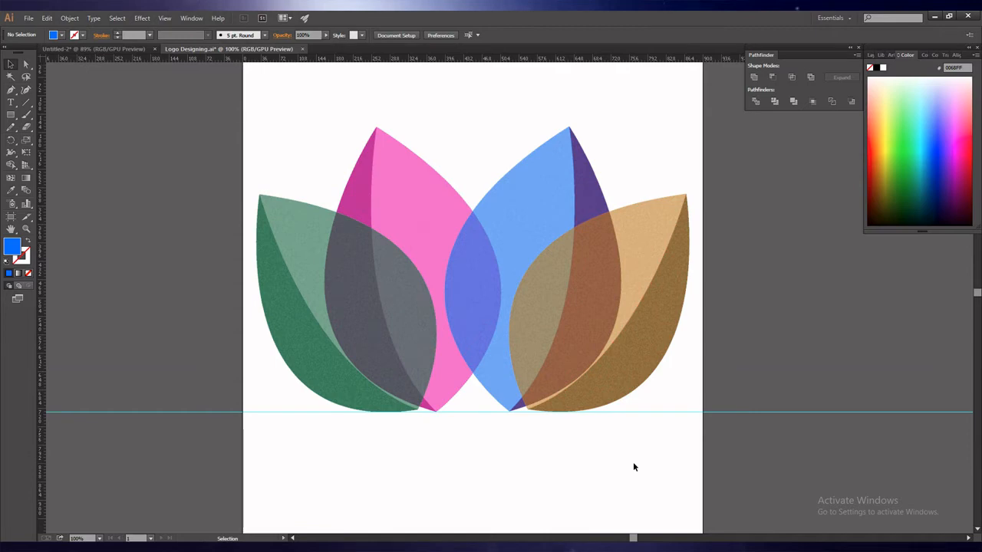
key("ctrl+s")
Step: Duplicate the pink leaf towards the middle of the logo, and bring the copy to the front
left_click(419, 241)
left_click_drag(417, 240, 477, 222)
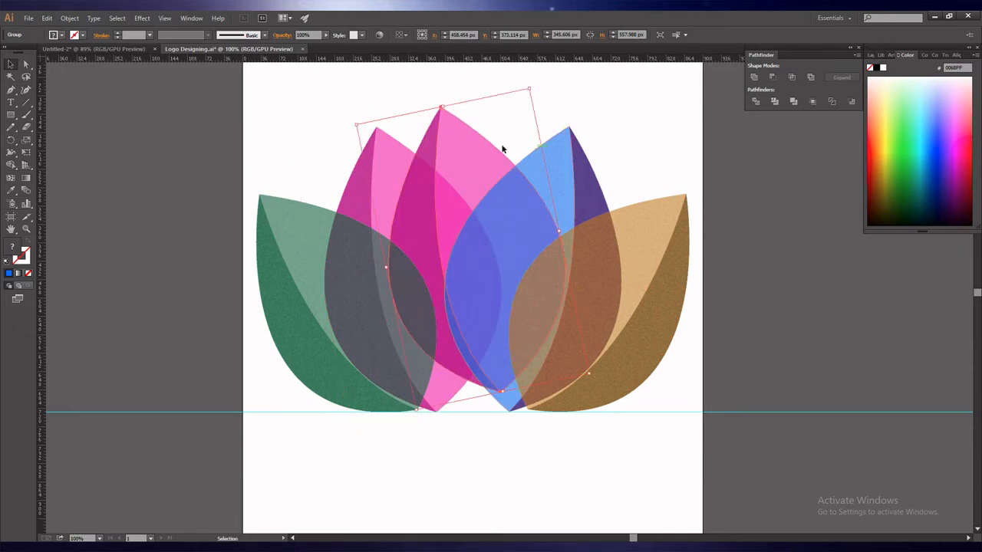
right_click(470, 167)
mouse_move(534, 259)
left_click(606, 252)
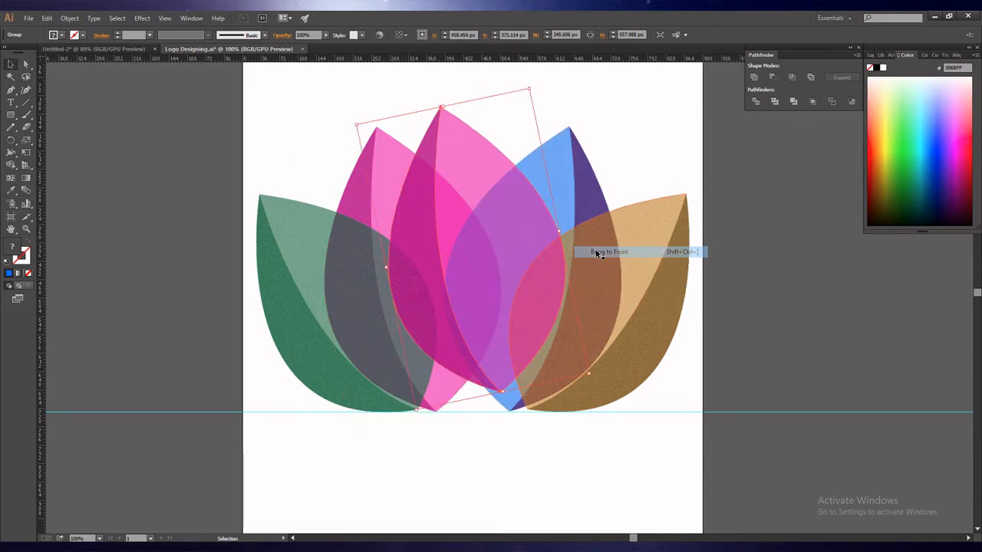
Step: Rotate the pink leaf copy nearly upright and centre it between the neighbouring leaves with its base on the guide
left_click_drag(591, 395, 581, 414)
left_click_drag(478, 173, 481, 193)
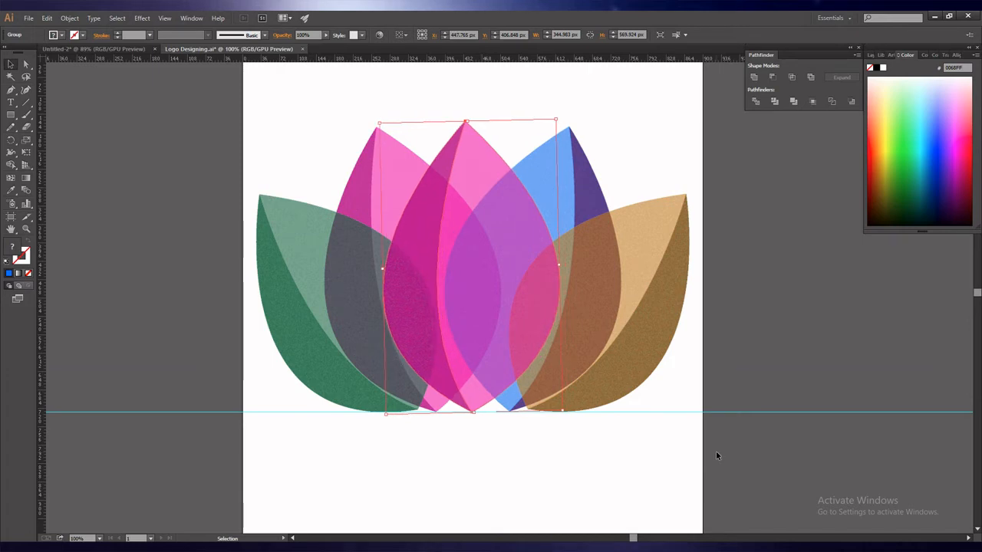
left_click(596, 466)
left_click(485, 176)
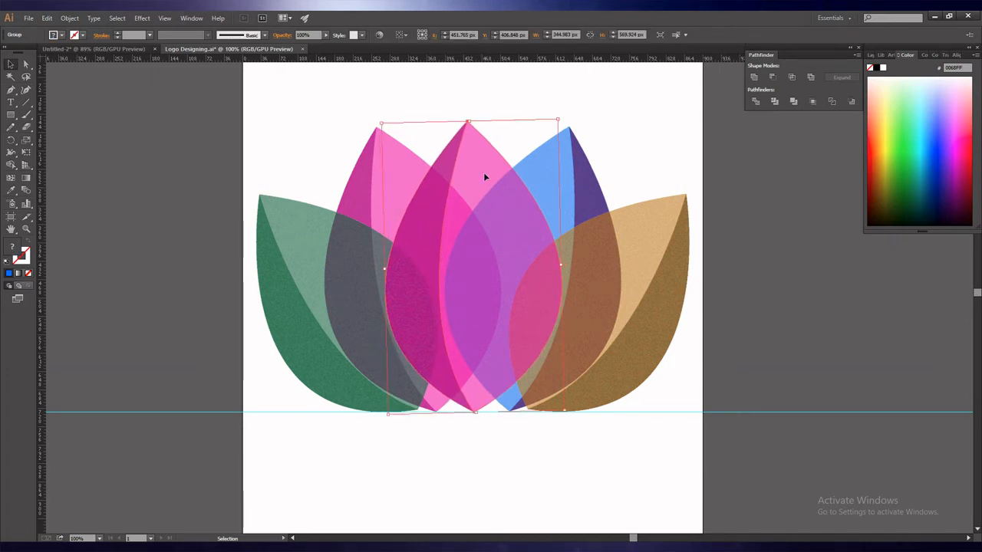
left_click(506, 457)
Step: Enlarge the central pink leaf to about 393 by 650 px, keeping its base on the guide, and deselect it
scroll(526, 453, "up", 1)
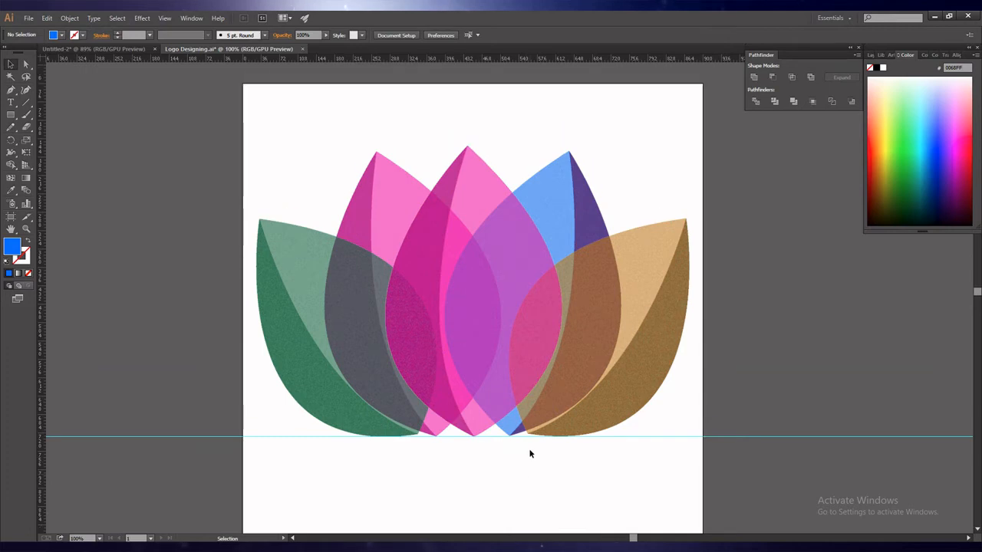
left_click(489, 252)
left_click_drag(468, 146, 469, 105)
left_click(551, 481)
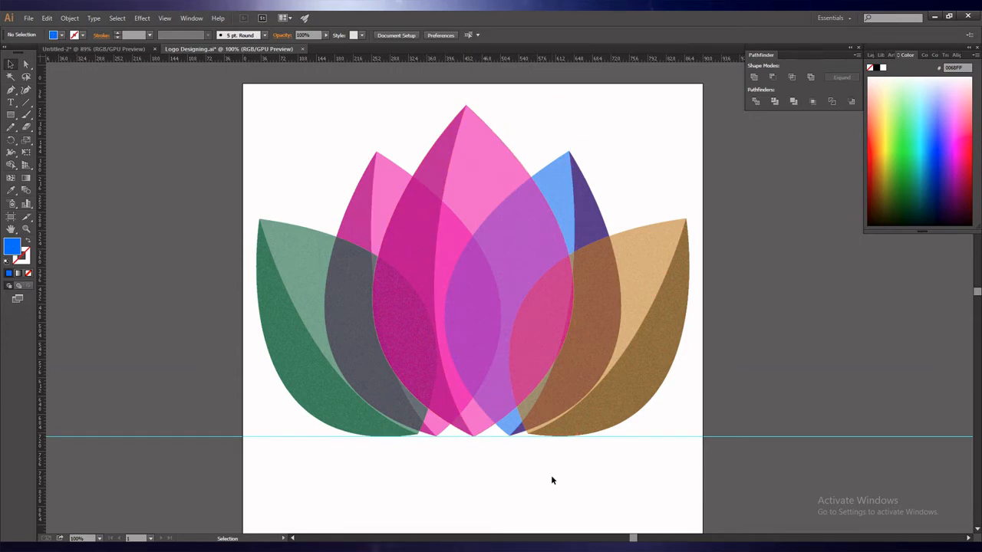
Step: Ungroup the central pink leaf so its two halves can be selected separately
left_click(487, 193)
right_click(486, 193)
left_click(509, 251)
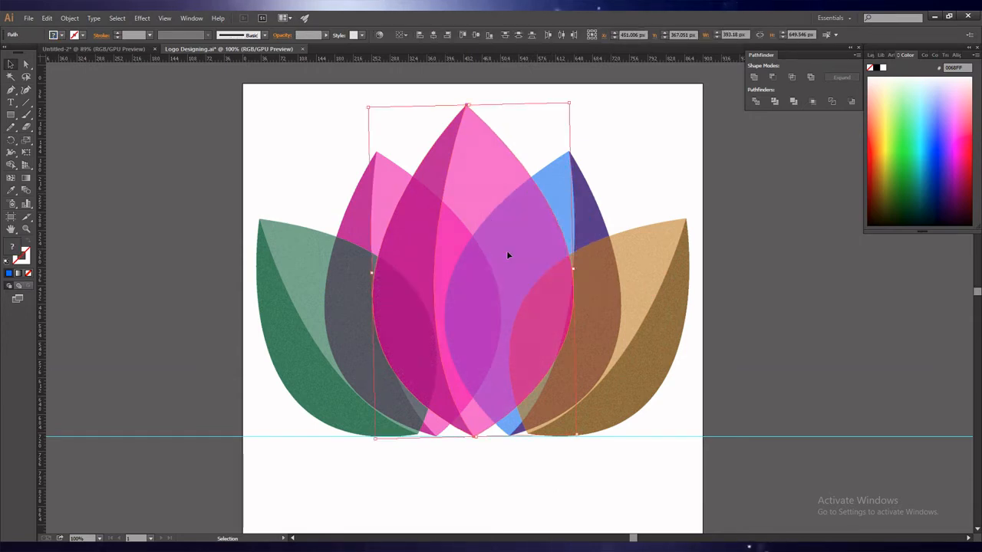
left_click(540, 488)
Step: Fill the dark half of the central leaf with teal 07A091, darken it to a deep teal, and deselect it
left_click(435, 174)
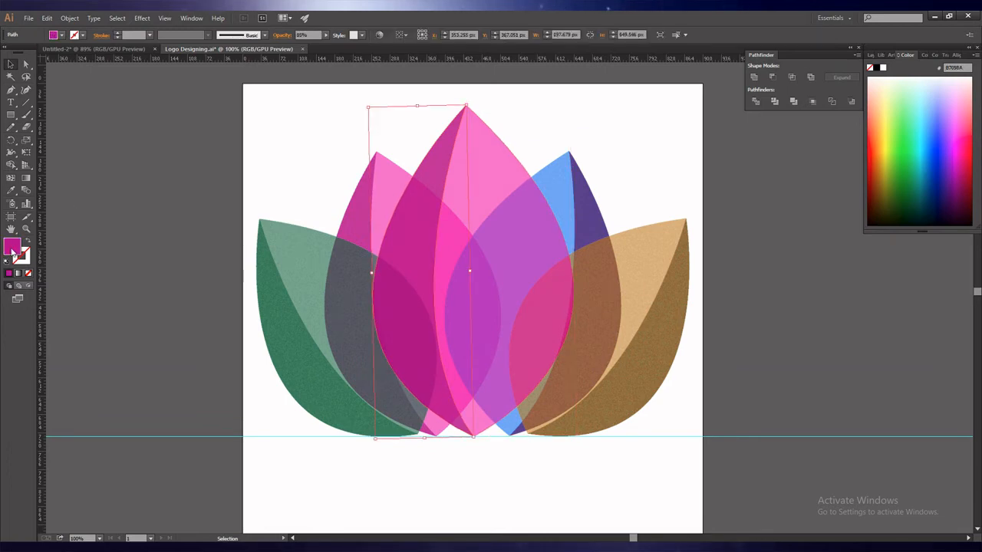
double_click(12, 247)
left_click(235, 168)
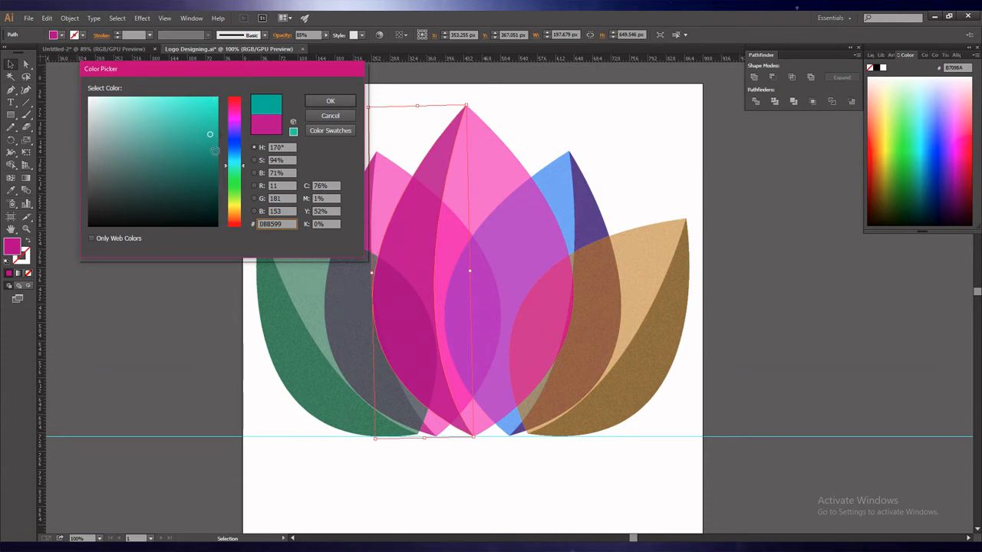
left_click(235, 163)
left_click(318, 101)
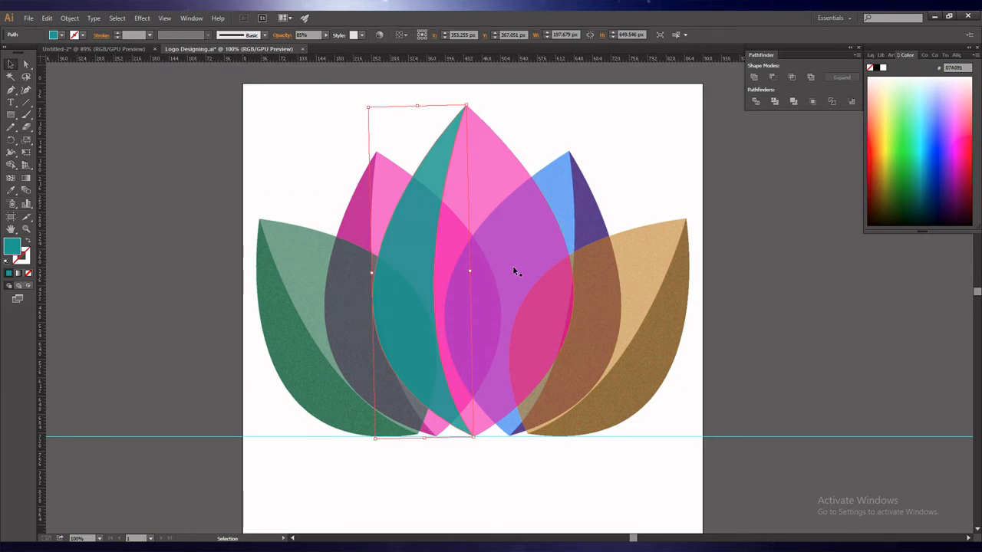
double_click(12, 245)
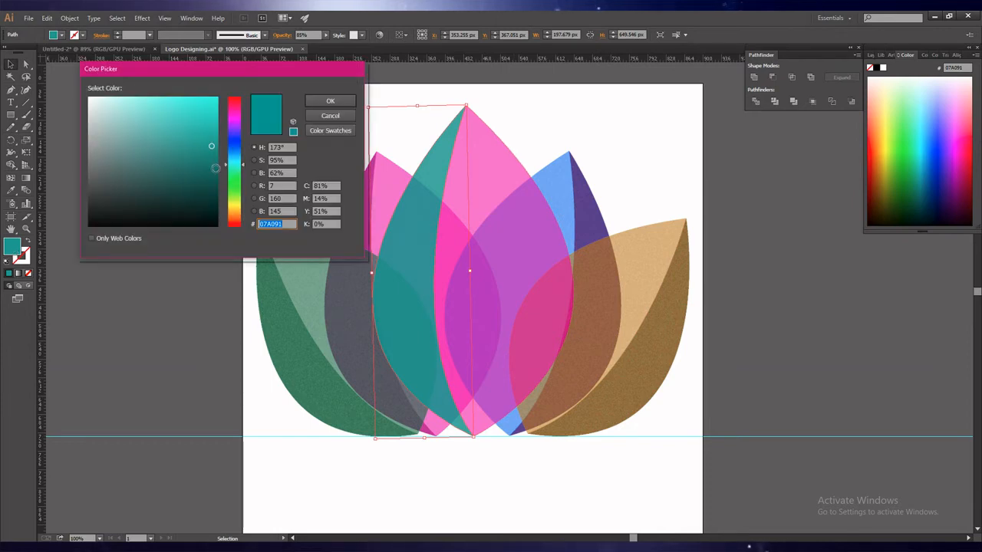
left_click(215, 168)
left_click_drag(215, 168, 219, 165)
left_click(330, 101)
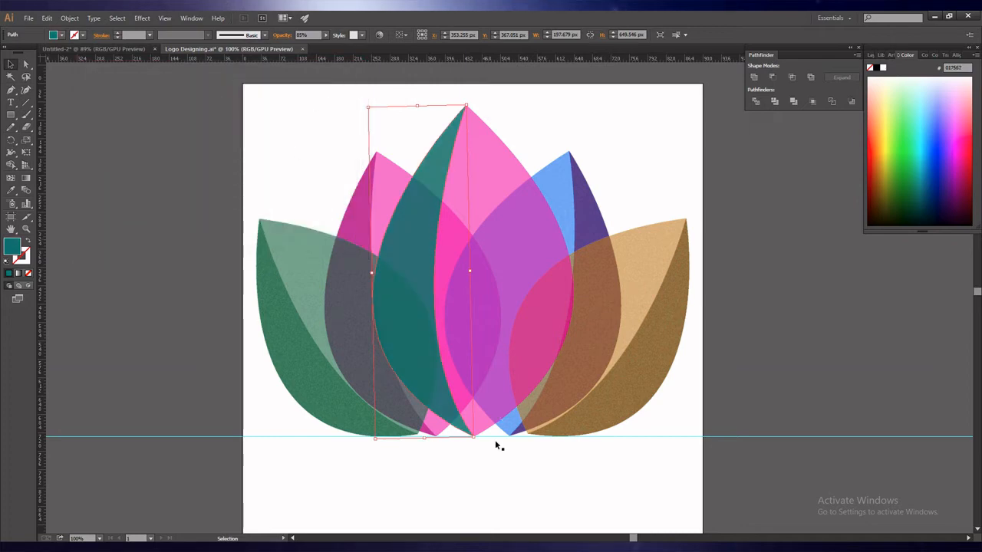
left_click(496, 467)
Step: Fill the light half of the central leaf with bright turquoise and deselect it
left_click(483, 208)
double_click(11, 245)
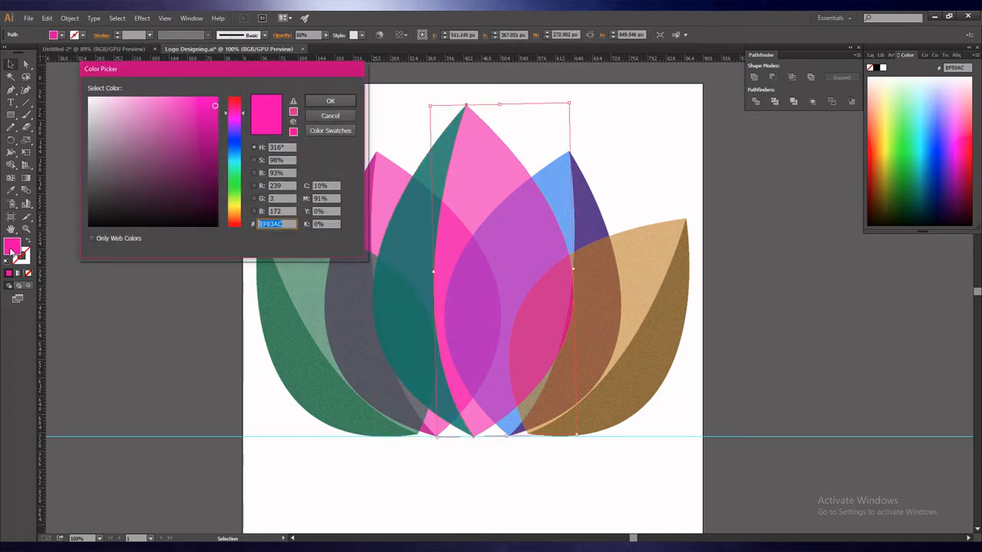
left_click(235, 171)
left_click_drag(234, 171, 235, 169)
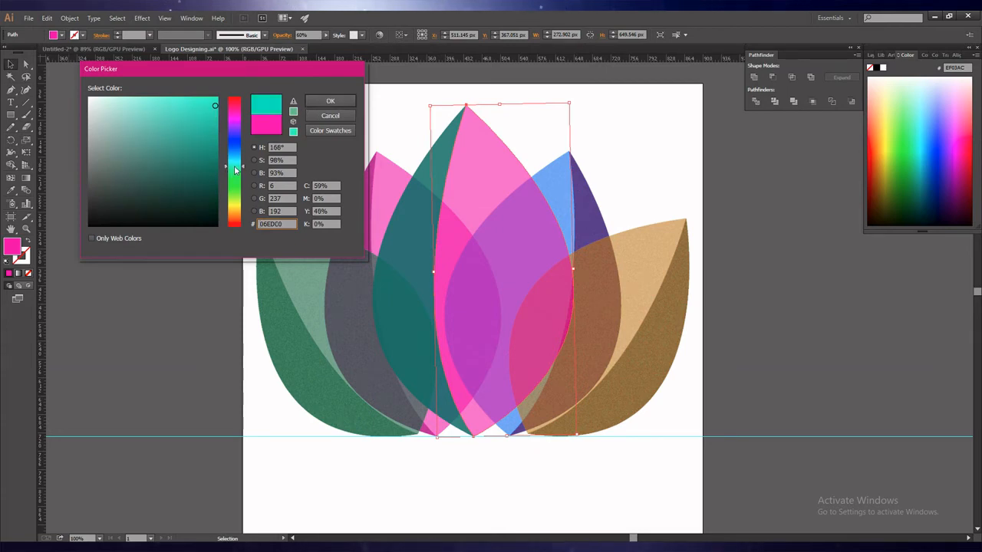
left_click(199, 99)
left_click(320, 102)
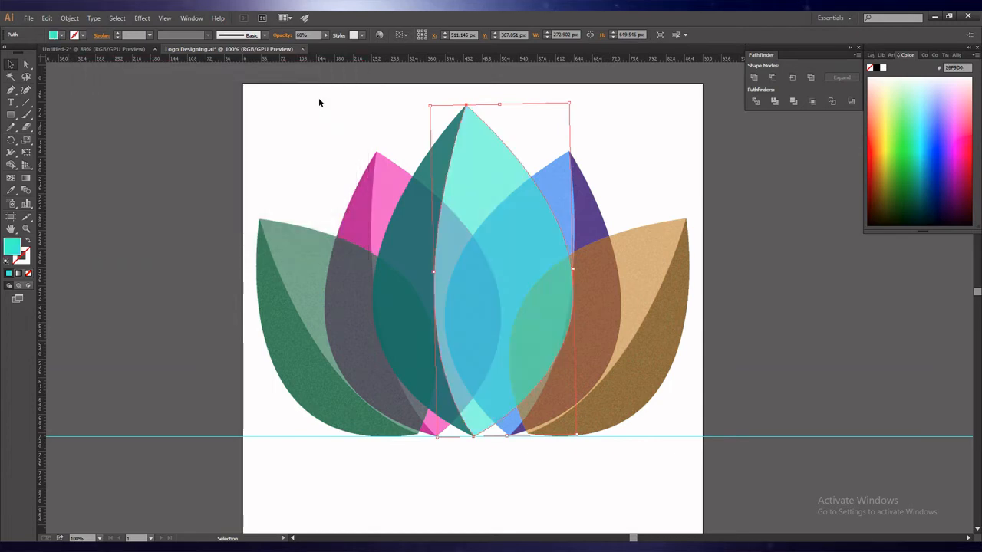
left_click(539, 498)
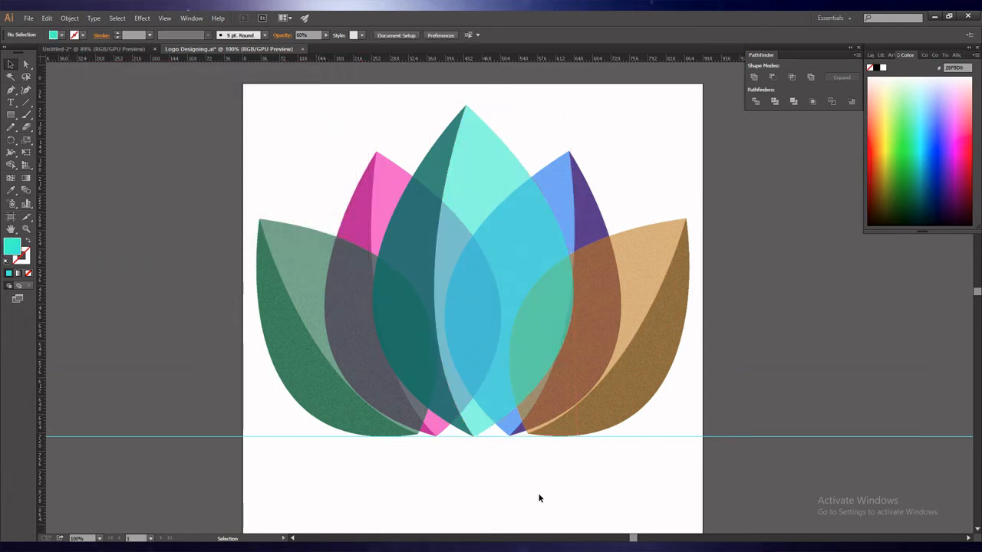
Step: Group the dark and light halves of the central teal leaf
left_click(402, 307)
left_click(515, 327, "shift")
key("a")
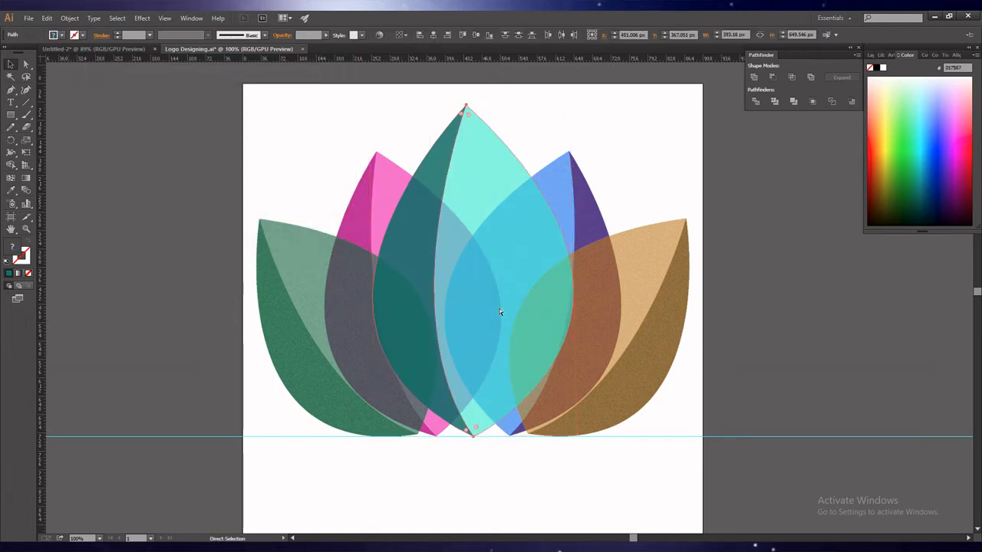
key("ctrl+g")
key("v")
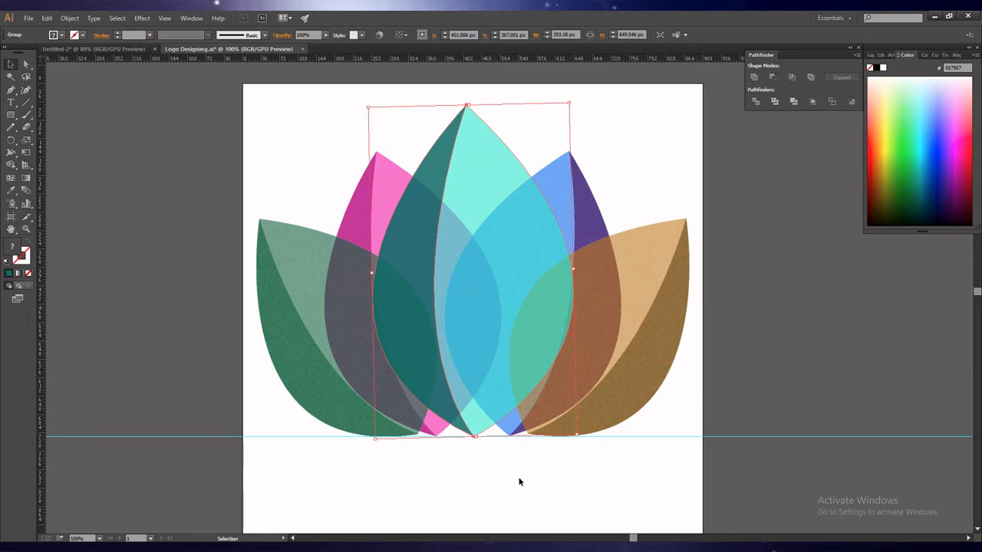
Step: Apply the Grain texture effect to the grouped central leaf and deselect it
left_click(142, 18)
mouse_move(217, 249)
left_click(277, 261)
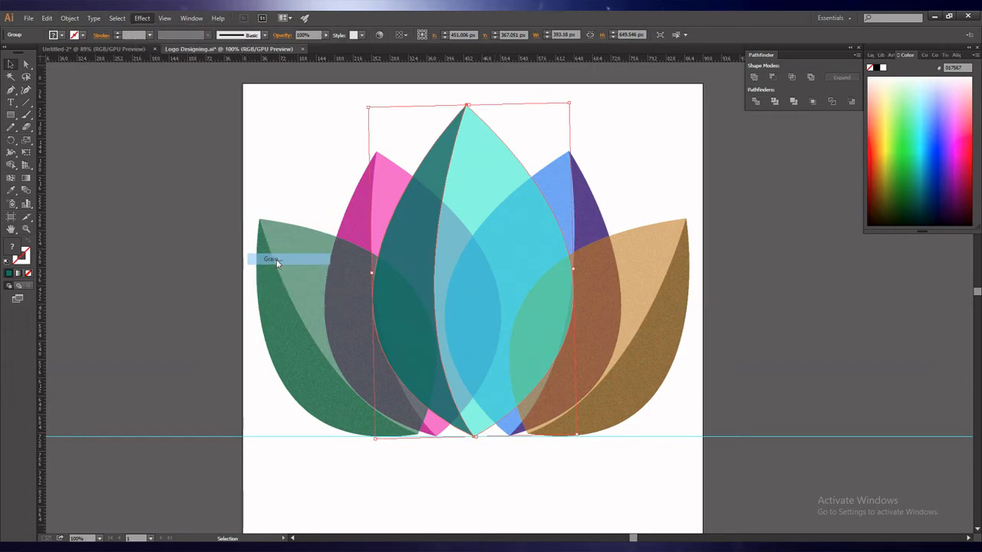
left_click(916, 38)
left_click(489, 477)
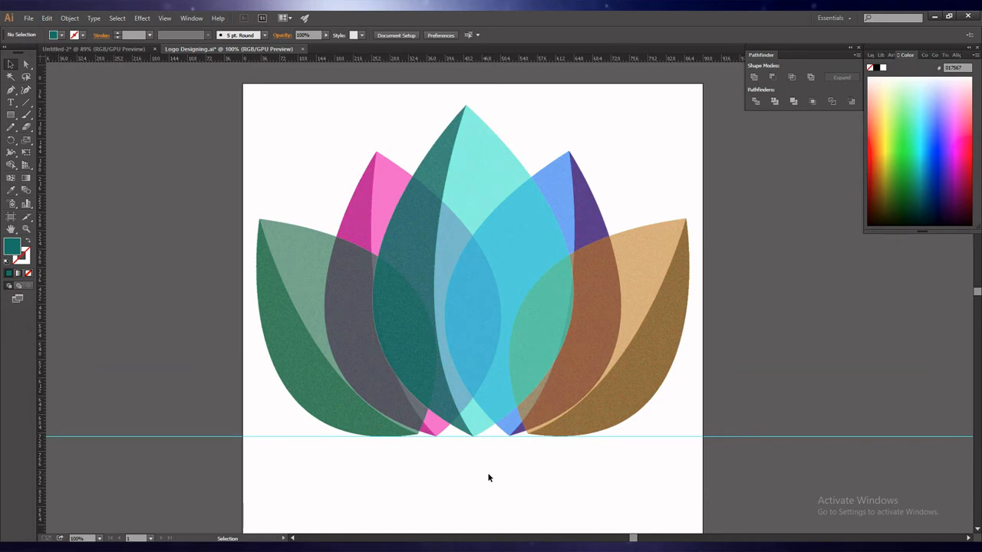
Step: Reduce the central leaf group's opacity to 50%, deselect it and save the document
left_click(465, 314)
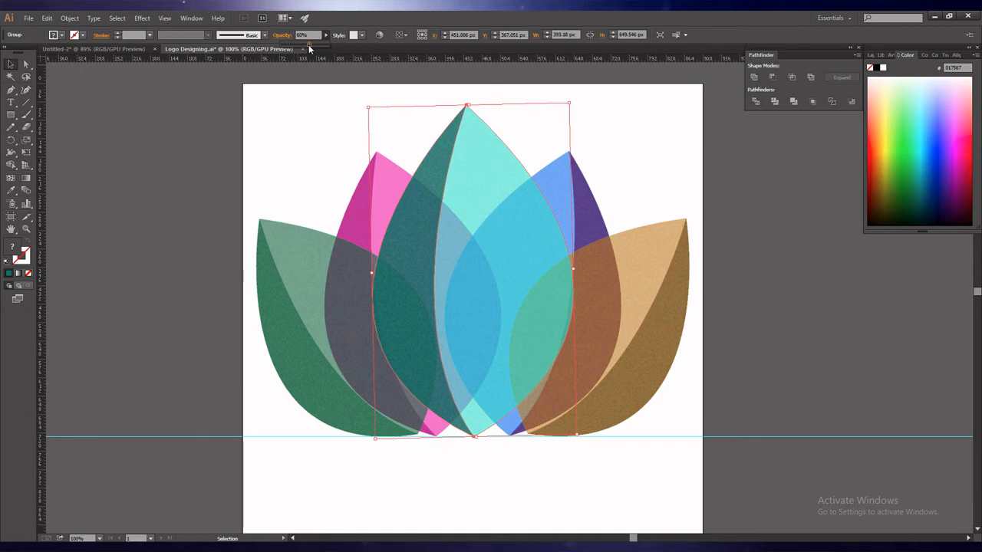
left_click(308, 45)
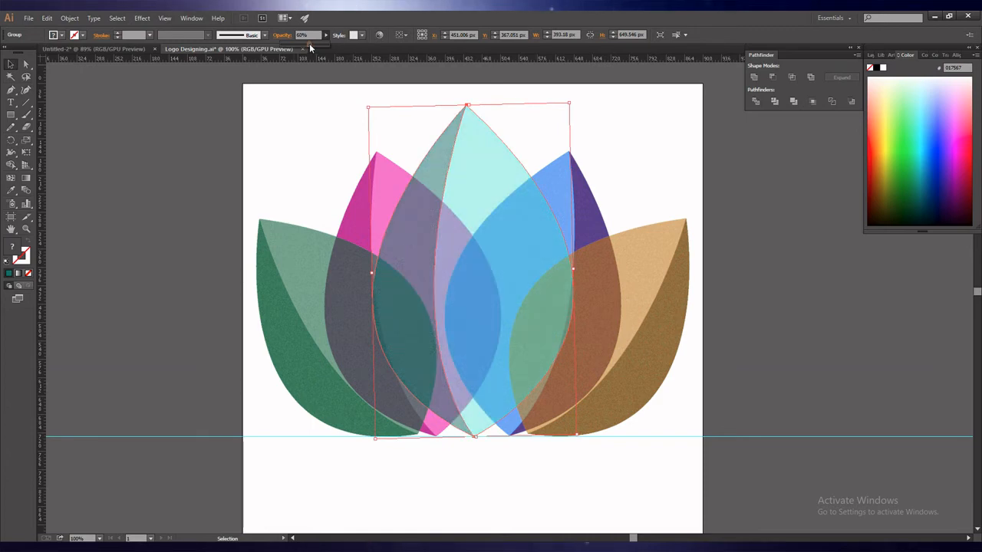
left_click_drag(308, 44, 304, 45)
left_click(498, 468)
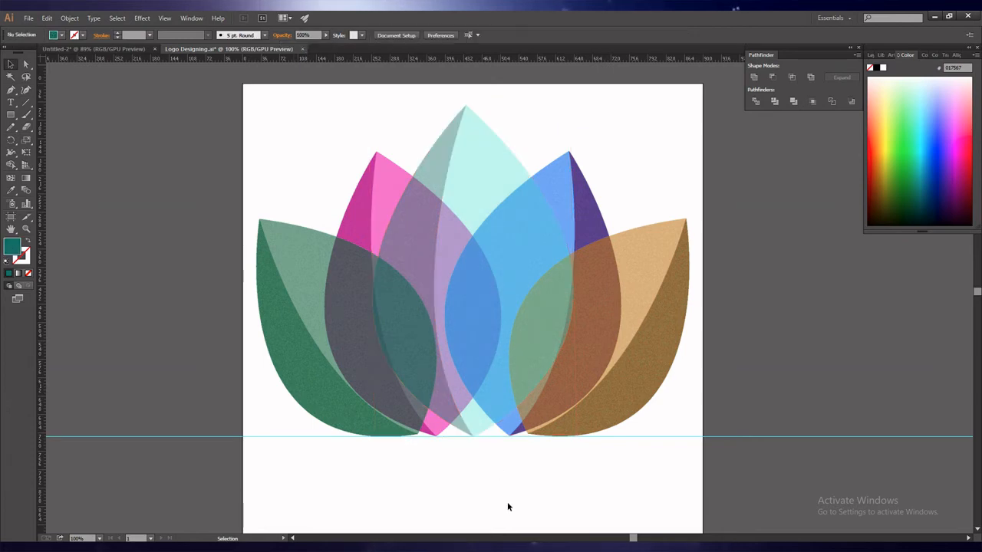
key("a")
key("v")
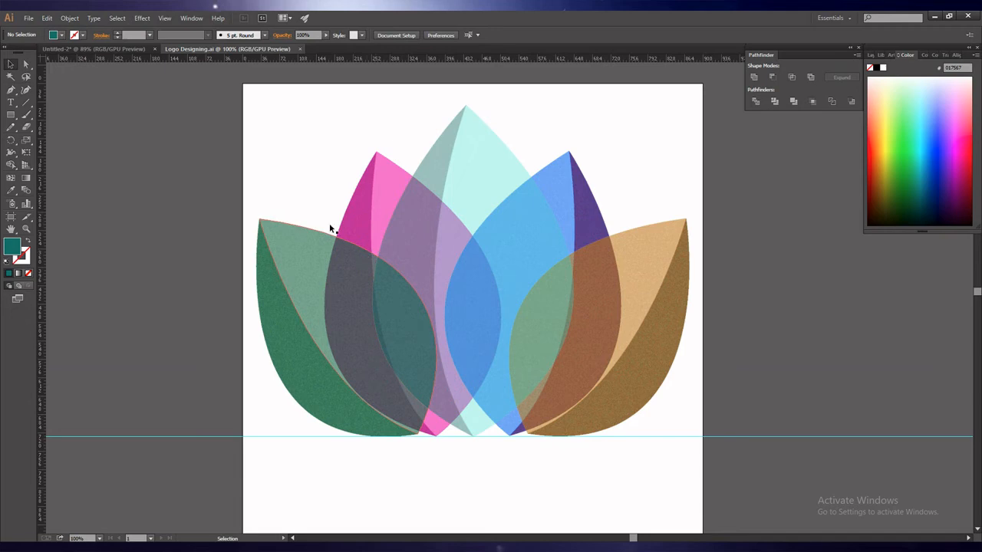
Step: Enlarge the pink and blue leaves together slightly, to about 353 by 570 px each, keeping their bases on the guide
left_click(387, 191)
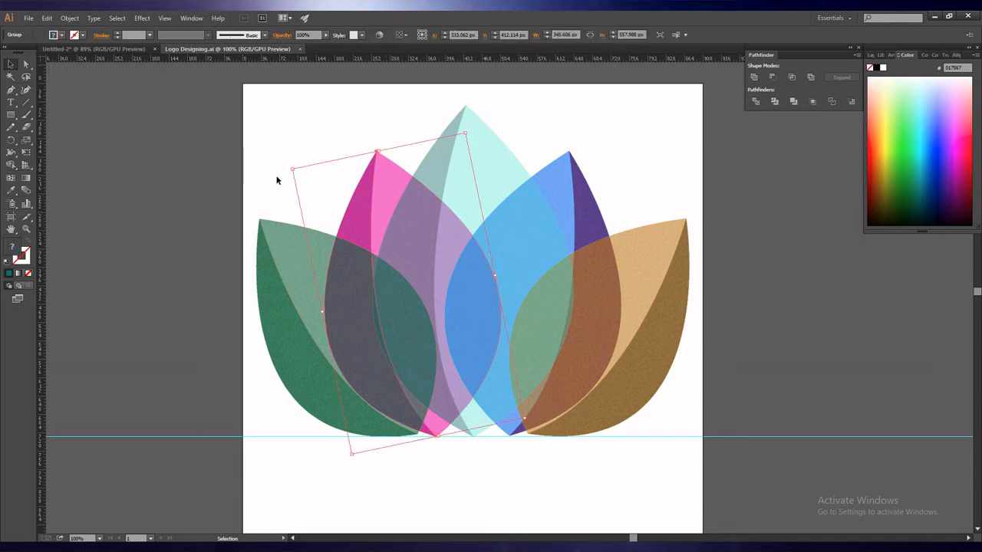
left_click(584, 218, "shift")
left_click_drag(472, 150, 472, 145)
left_click(486, 491)
Step: Rotate the pink leaf slightly outward, away from the central leaf, and deselect it
left_click(377, 202)
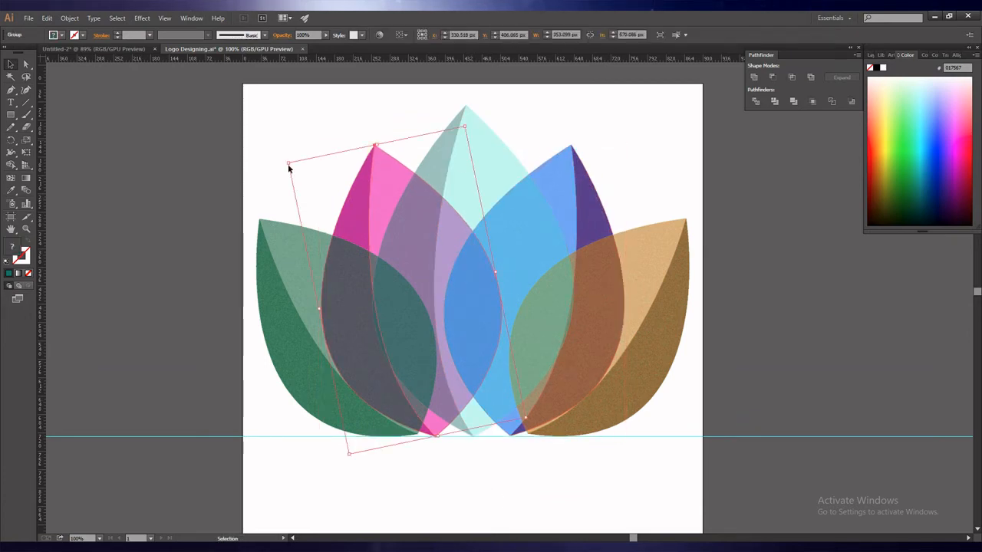
left_click_drag(283, 159, 266, 166)
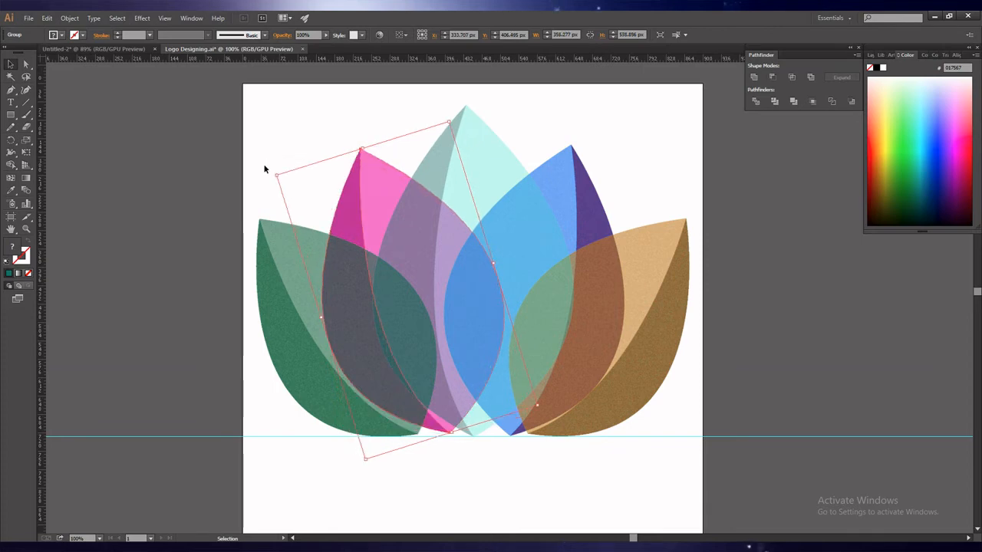
left_click(553, 464)
Step: Rotate the blue leaf outward from the central leaf and lower its base onto the horizontal guide
left_click(574, 210)
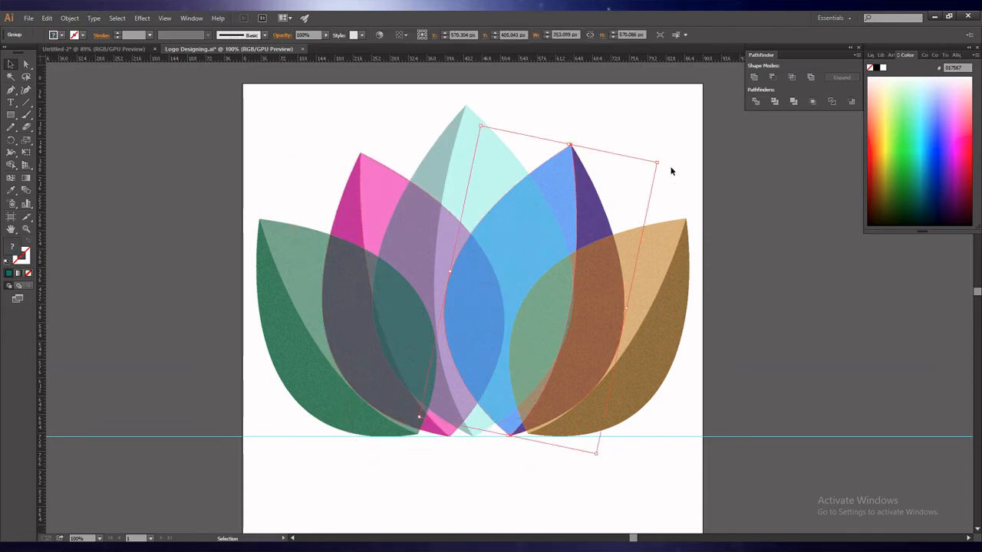
left_click_drag(657, 160, 696, 185)
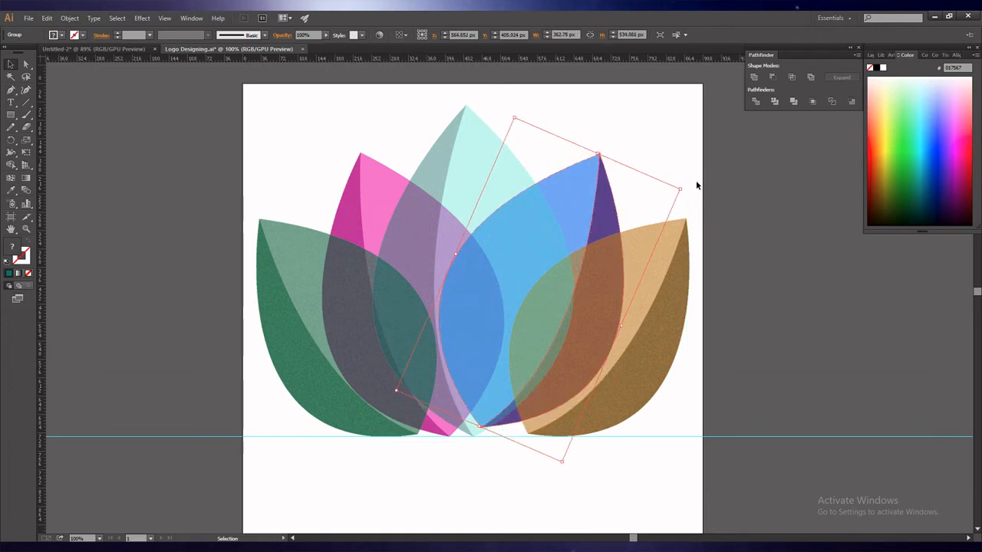
key("Down")
key("Down")
key("Down")
key("Down")
key("Down")
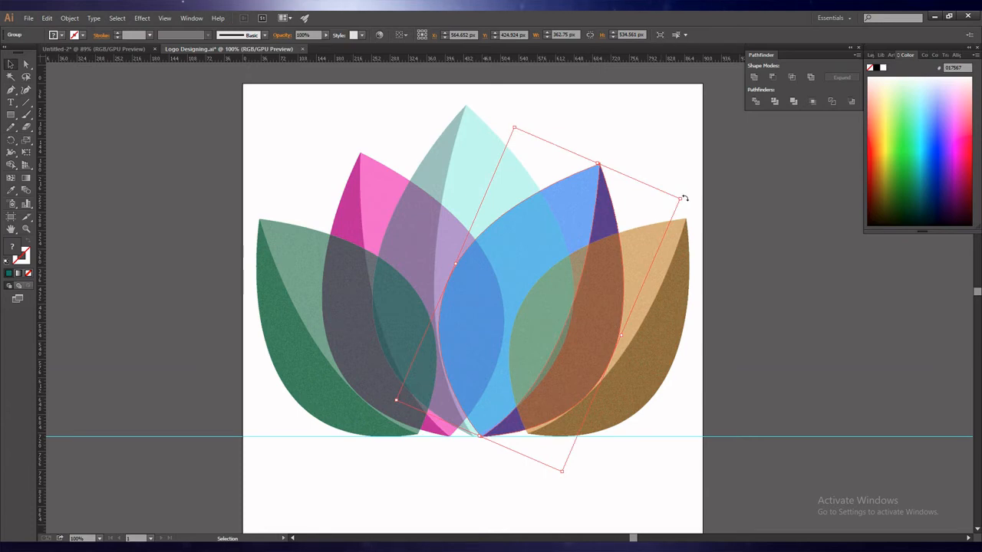
Step: Rotate the blue leaf slightly back towards upright, raise its base onto the guide, and deselect it
left_click_drag(685, 197, 683, 193)
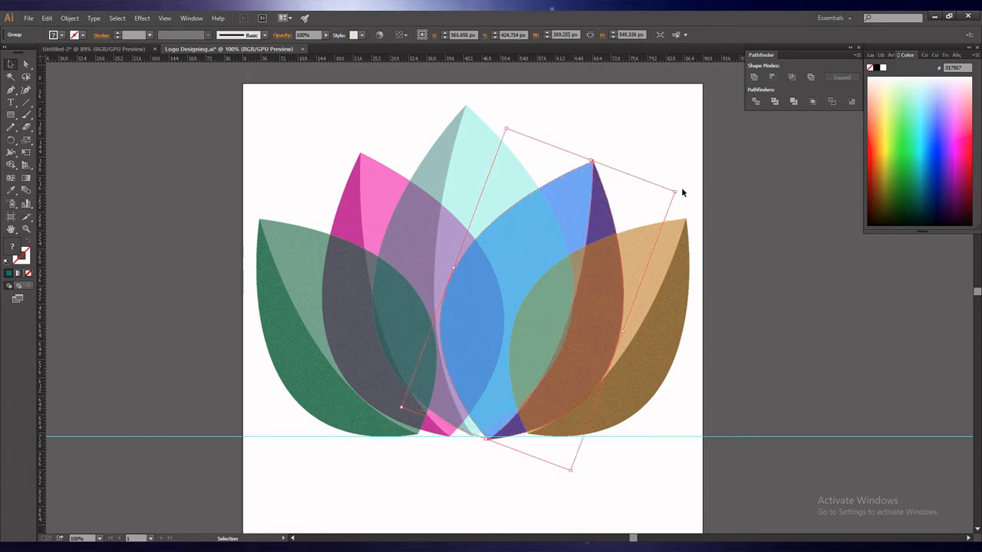
key("Up")
key("Up")
key("Up")
key("Up")
key("Up")
key("Up")
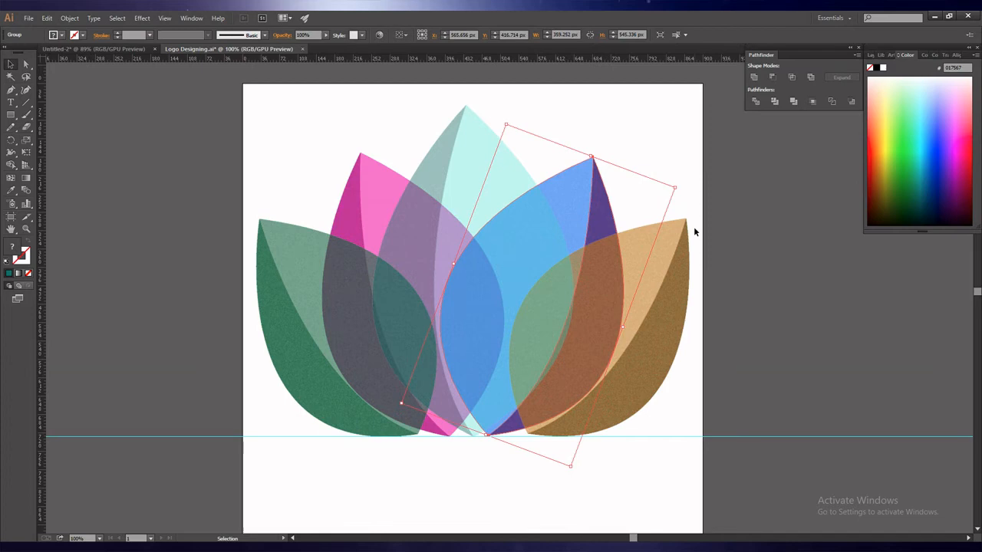
left_click(628, 495)
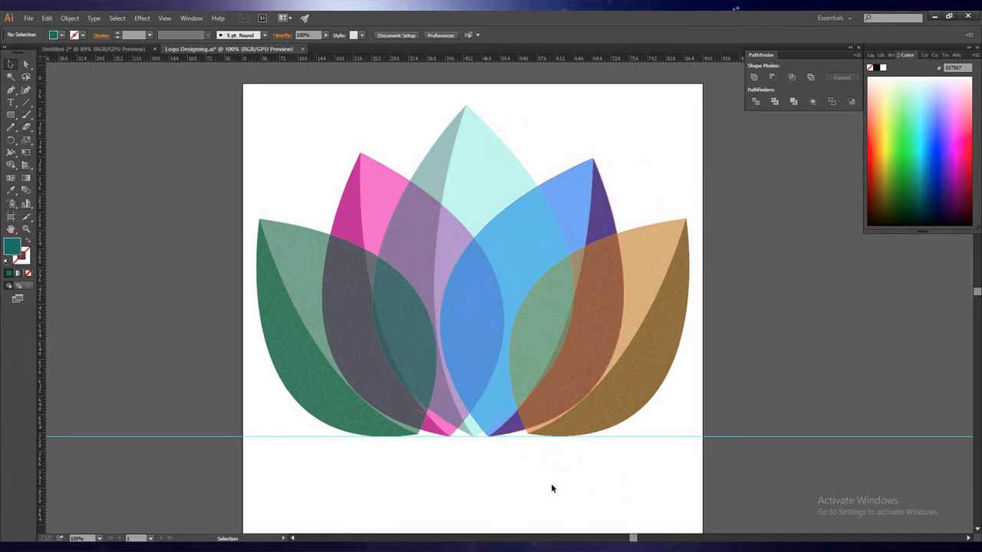
Step: Move the central teal leaf about 7 px left so it sits between the pink and blue leaves
left_click(473, 427)
key("Left")
key("Left")
key("Left")
key("Left")
key("Left")
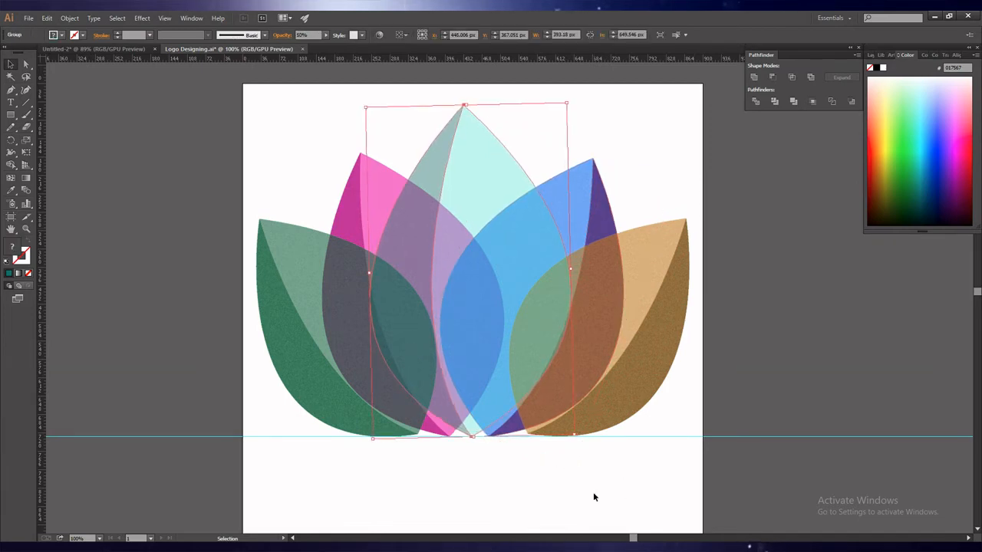
key("Right")
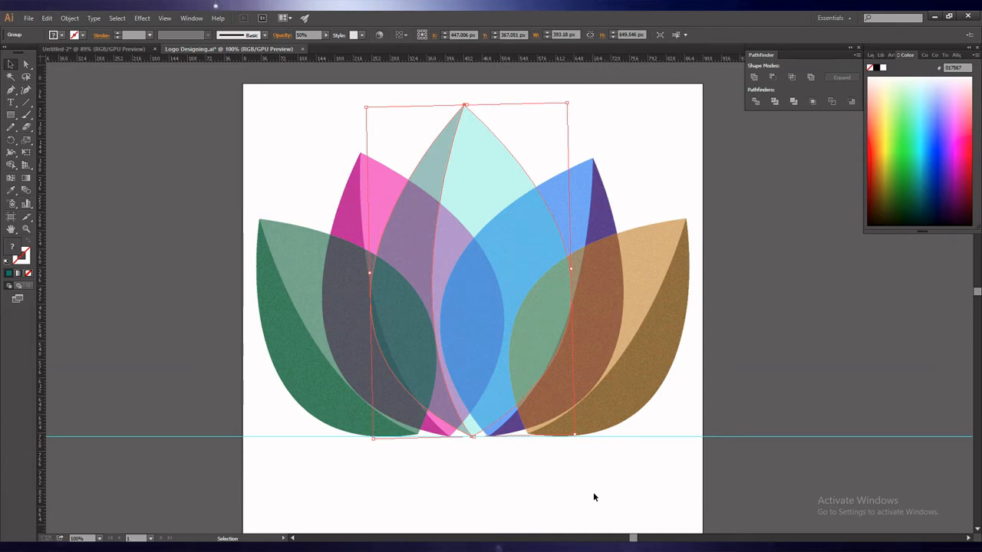
key("Left")
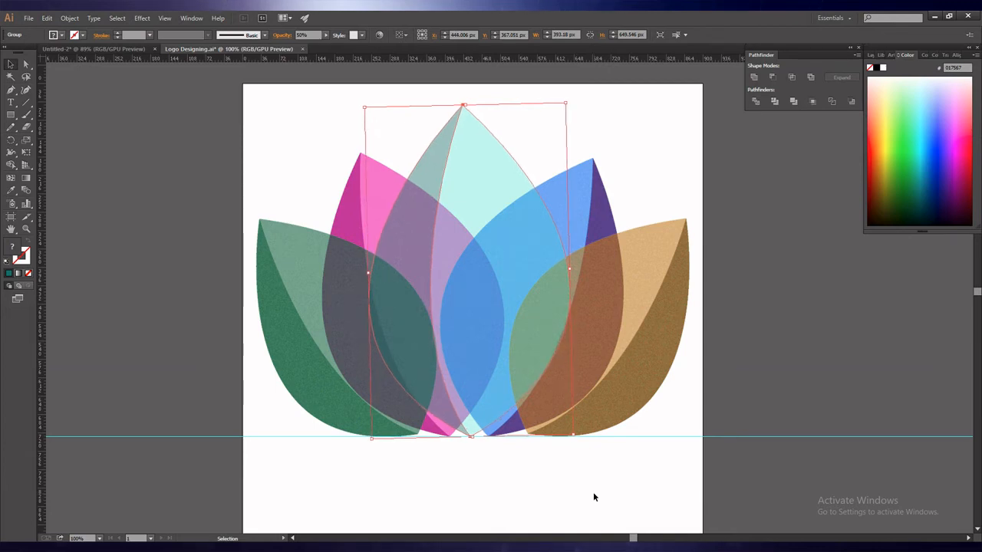
left_click(594, 497)
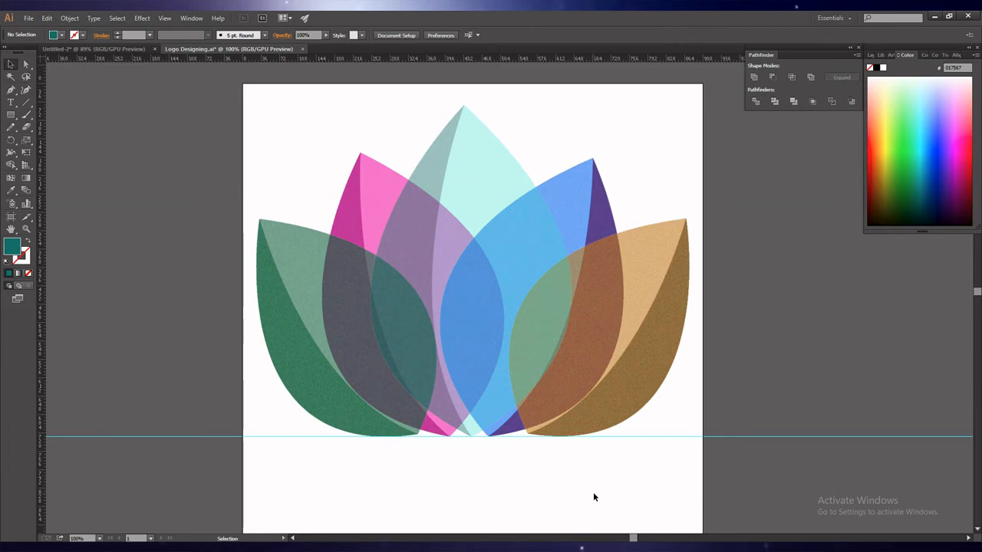
Step: Rotate the pink leaf a little more outward and lower its base onto the horizontal guide
left_click(369, 204)
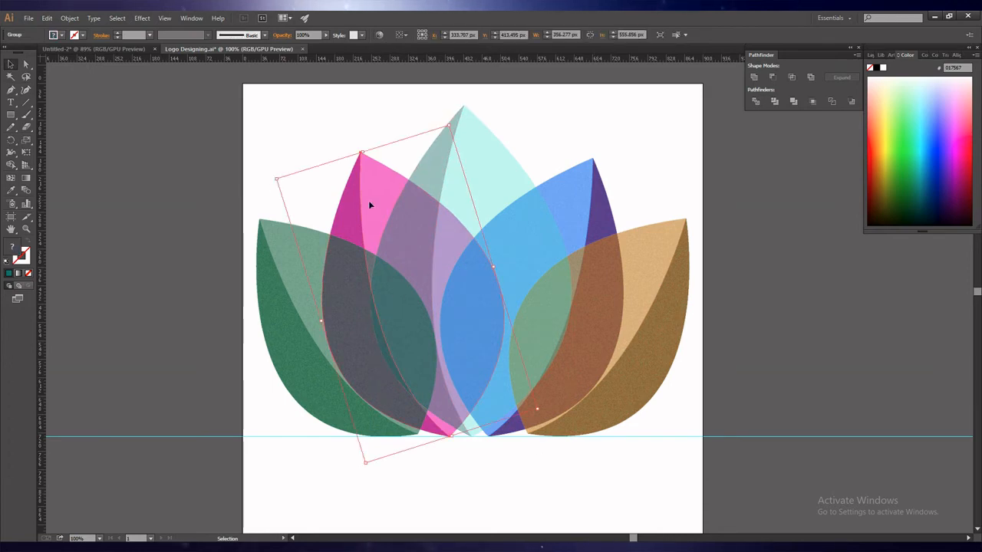
left_click_drag(273, 177, 264, 185)
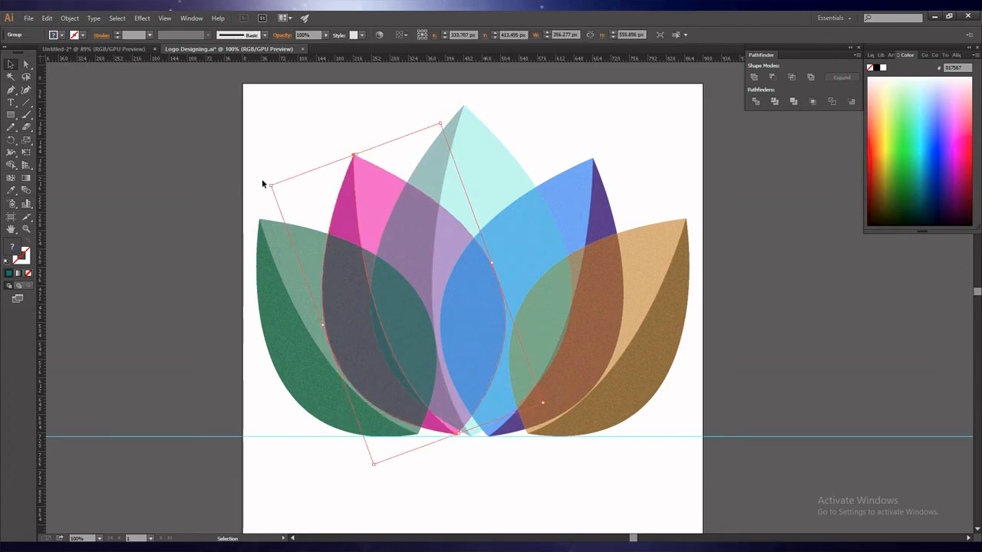
key("Down")
key("Down")
key("Down")
key("Down")
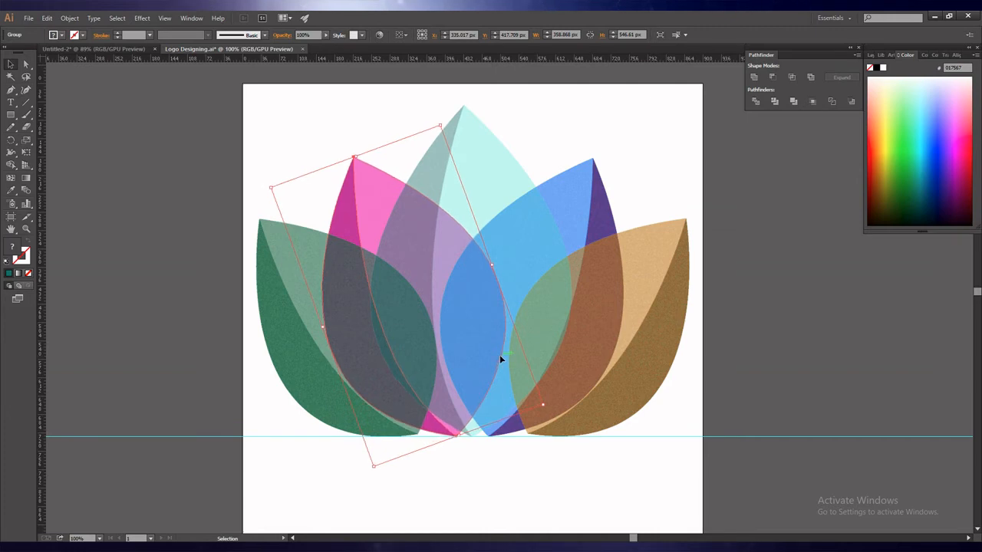
Step: Tilt the pink leaf still further outward, lower it again to meet the base guide, and deselect it
left_click_drag(266, 184, 256, 192)
key("Down")
key("Down")
key("Down")
key("Down")
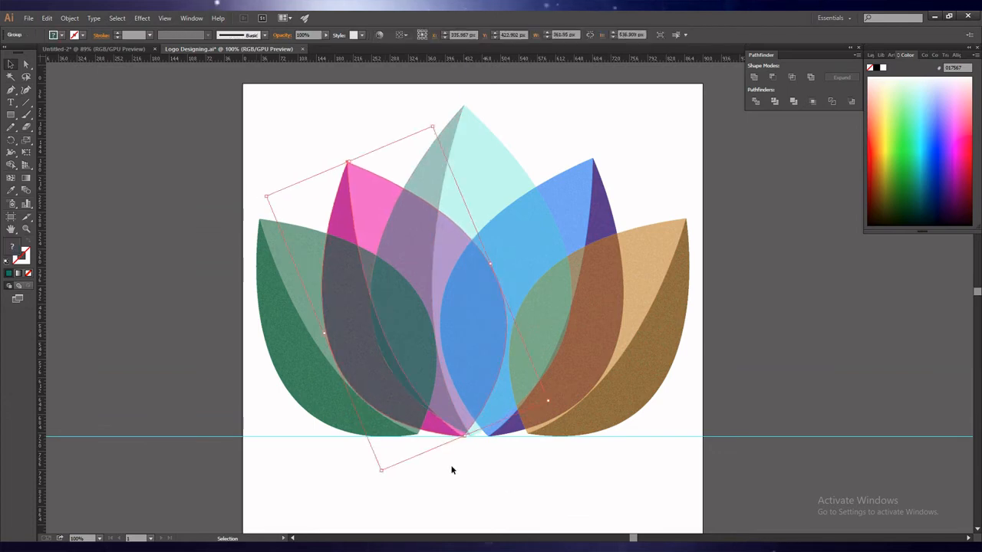
left_click(452, 471)
Step: Place a horizontal guide at the blue leaf's tip and rotate the pink leaf slightly back towards upright
left_click_drag(522, 58, 536, 157)
left_click(376, 201)
left_click_drag(318, 158, 268, 186)
left_click(388, 220)
left_click(342, 224)
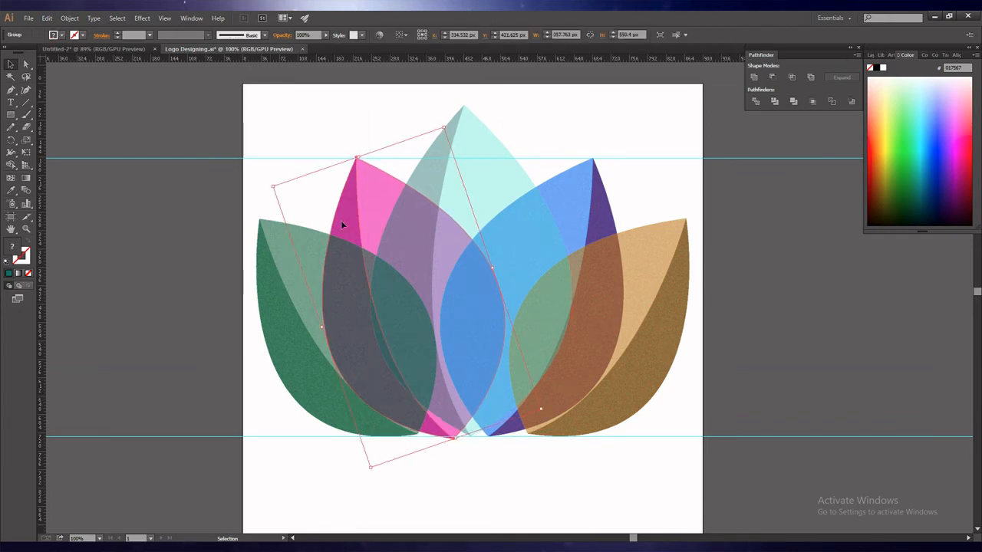
left_click(480, 477)
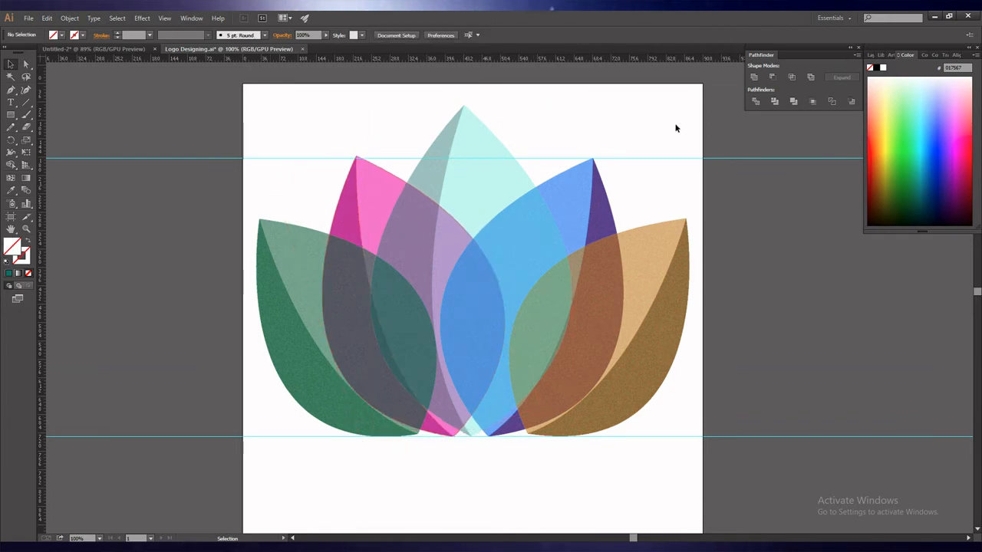
Step: Rotate the pink leaf slightly outward and lower it so its tip and base meet the two guides
left_click(392, 188)
left_click_drag(267, 185, 261, 188)
key("Down")
key("Down")
key("Down")
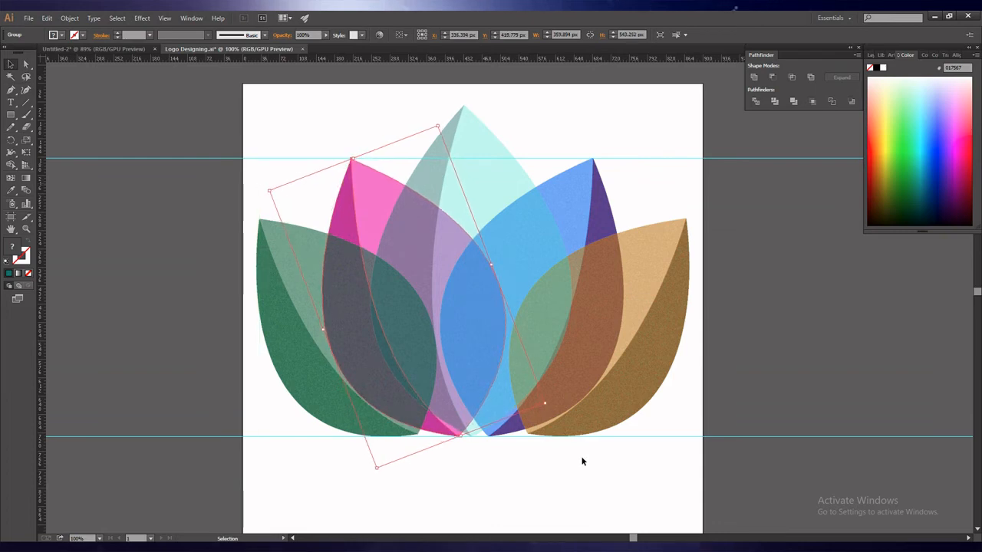
left_click(517, 484)
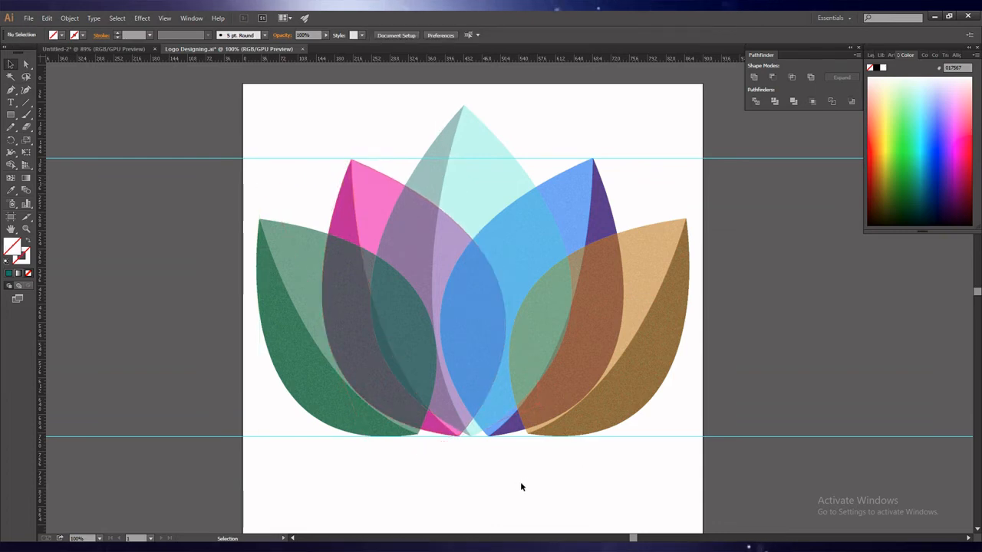
Step: Shift the pink leaf slightly outward to fine-tune its alignment with the guides and deselect it
left_click(352, 160)
left_click_drag(352, 160, 351, 159)
left_click(474, 477)
left_click(439, 431)
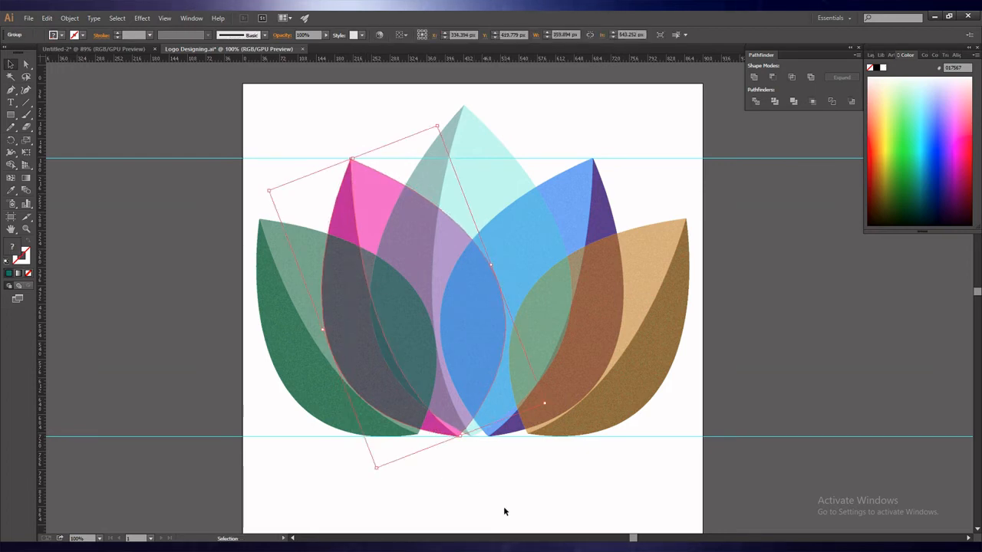
left_click(500, 509)
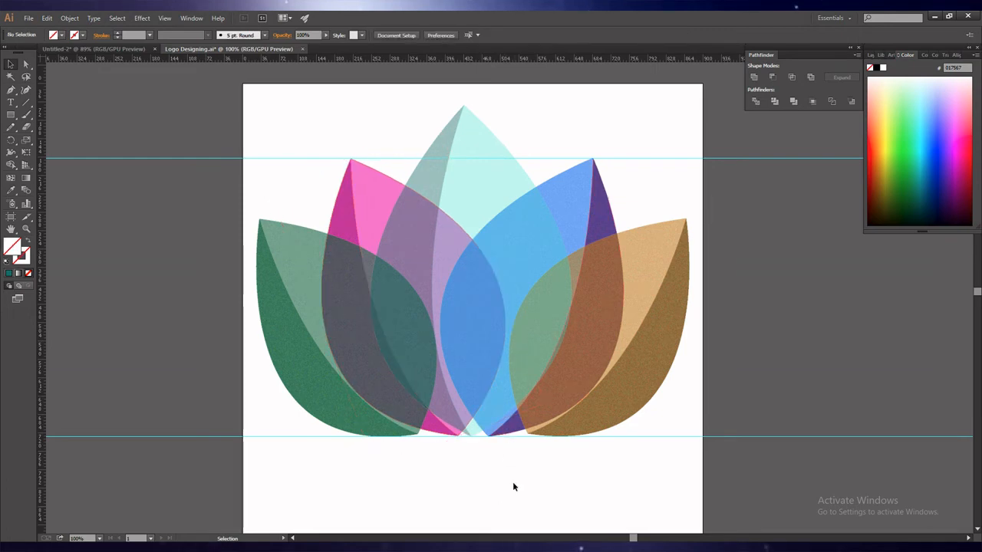
Step: Remove both horizontal guides from the artboard by moving them back out of the document
left_click_drag(682, 158, 691, 58)
left_click_drag(678, 454, 675, 58)
scroll(762, 348, "down", 3)
scroll(745, 375, "up", 1)
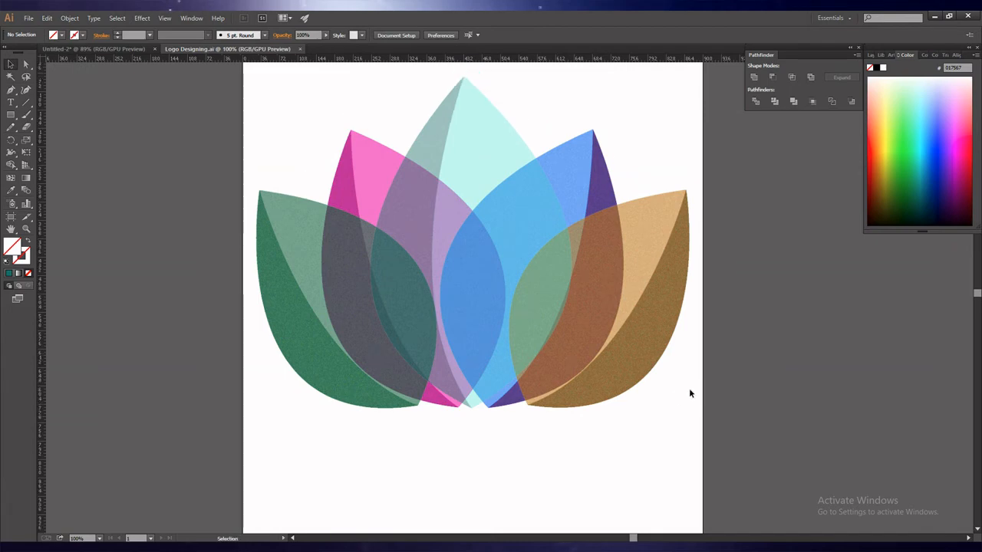
Step: Scale the five-leaf artwork down proportionally to about 631 px wide, shift it slightly downward, and deselect it
left_click_drag(251, 79, 693, 479)
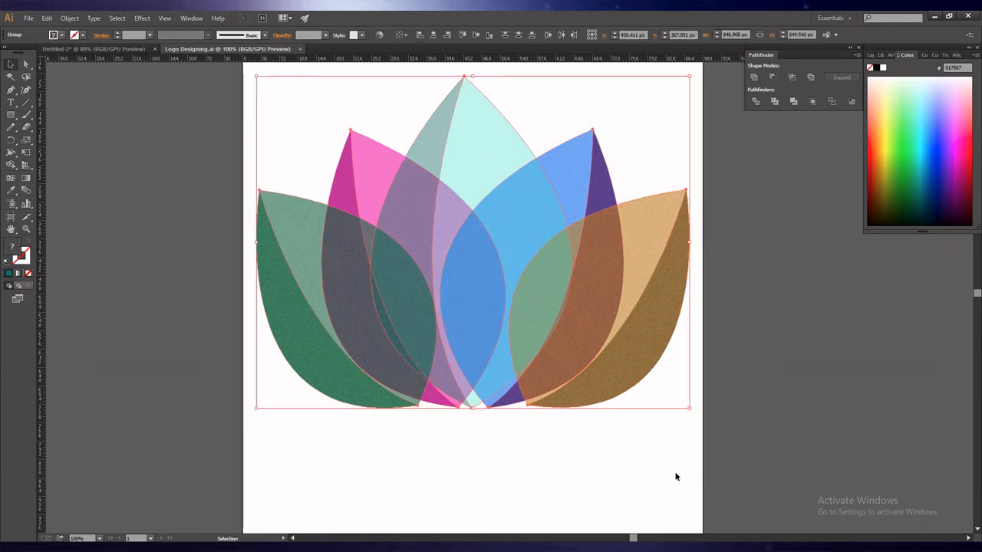
left_click_drag(256, 75, 307, 119)
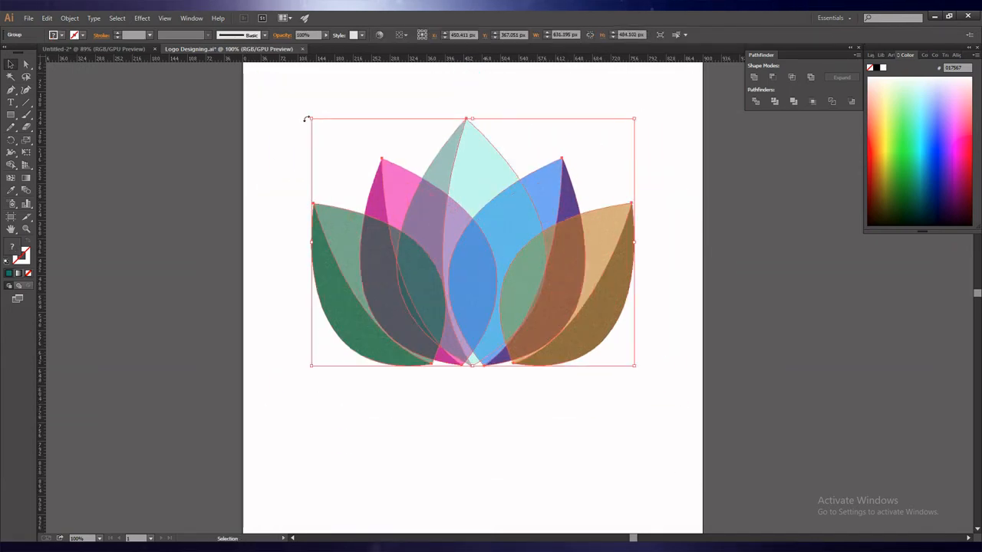
left_click(604, 445)
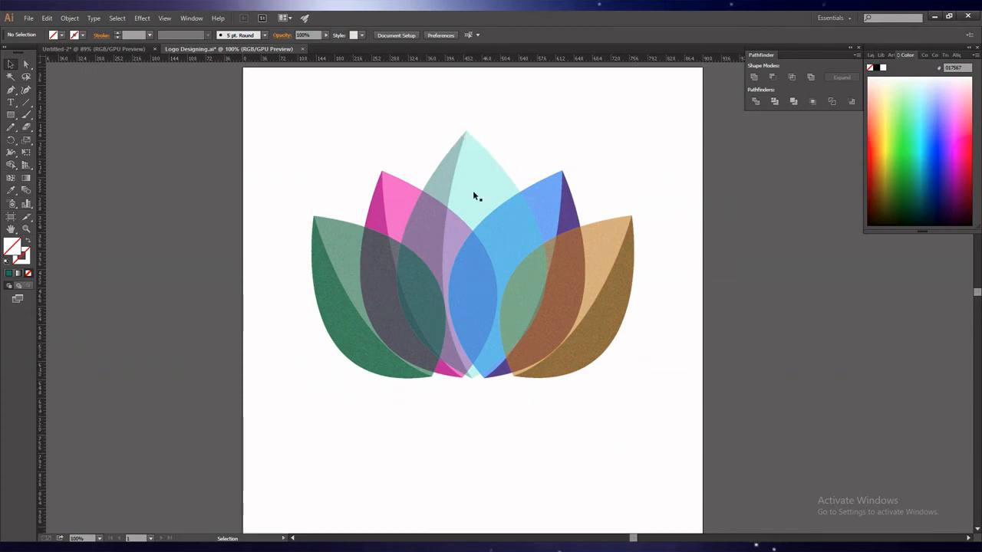
left_click_drag(473, 201, 473, 207)
left_click(665, 315)
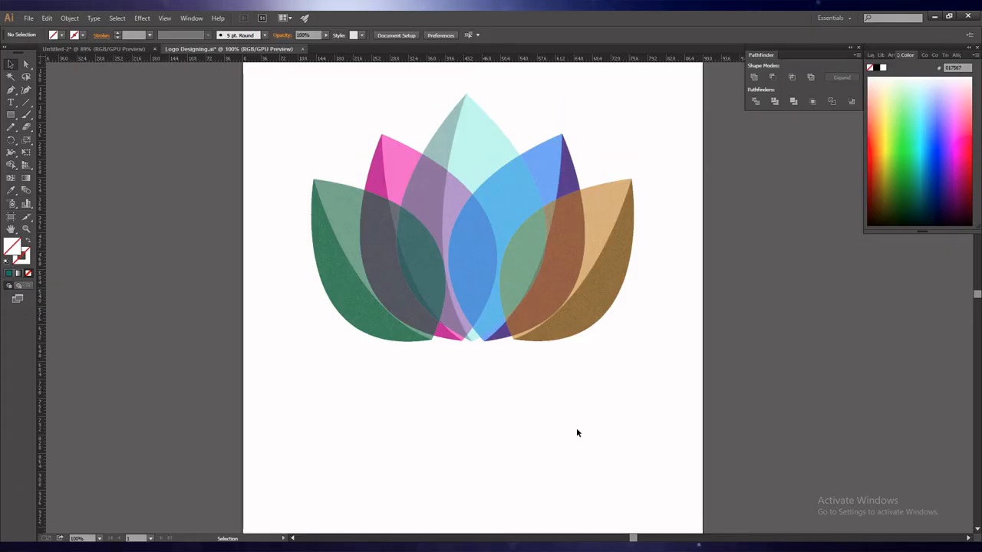
Step: Enlarge the five-leaf artwork slightly about its centre, nudge it a little lower, and deselect it
left_click(474, 307)
left_click_drag(636, 340, 656, 360)
left_click(524, 414)
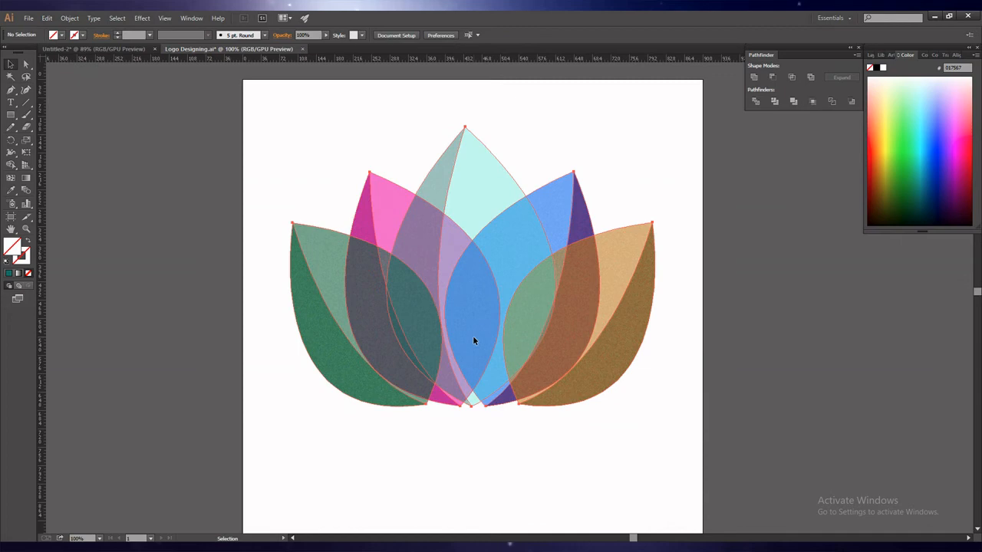
left_click_drag(473, 335, 474, 340)
left_click(509, 456)
Step: Add a new layer and place the text "Company Name" on the artboard below the leaves
scroll(509, 455, "down", 4)
left_click(871, 55)
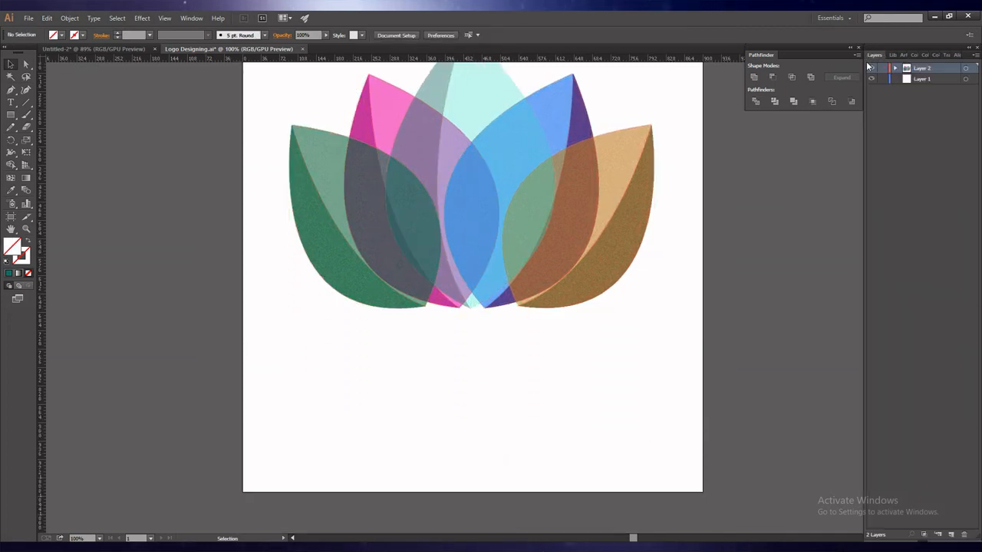
left_click(952, 537)
scroll(579, 414, "up", 2)
left_click(10, 103)
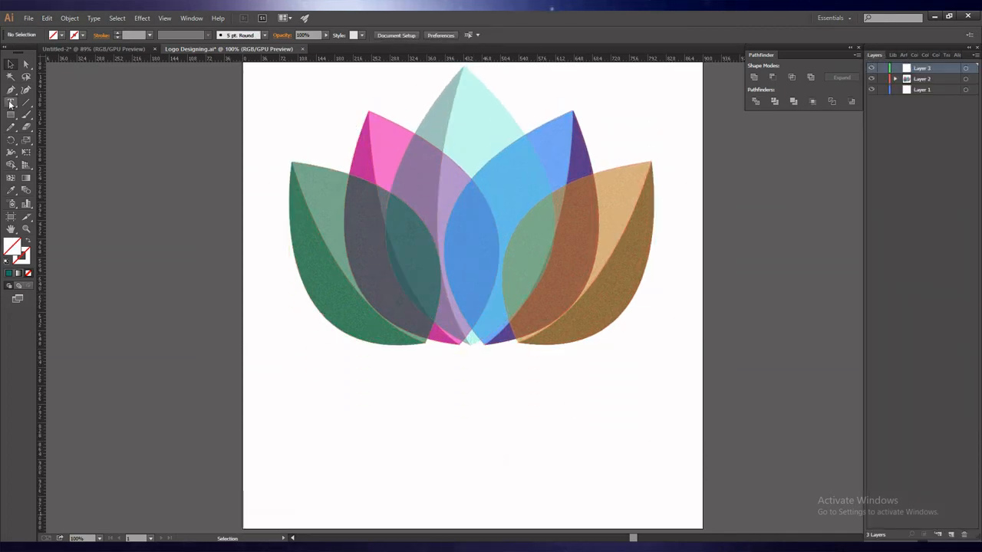
left_click(295, 394)
type("Company Name")
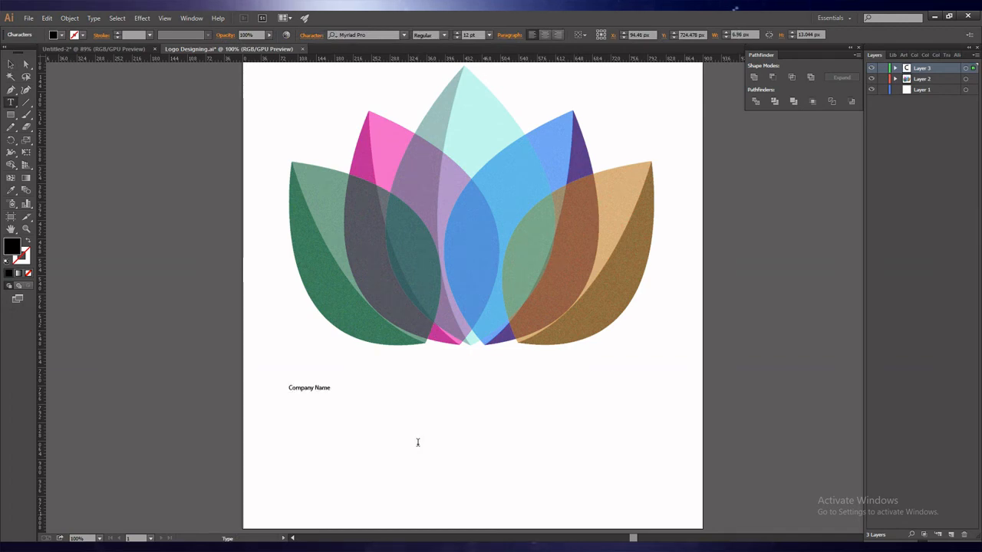
Step: Set the company name text to 70 pt in the Onyx font
left_click_drag(286, 387, 330, 388)
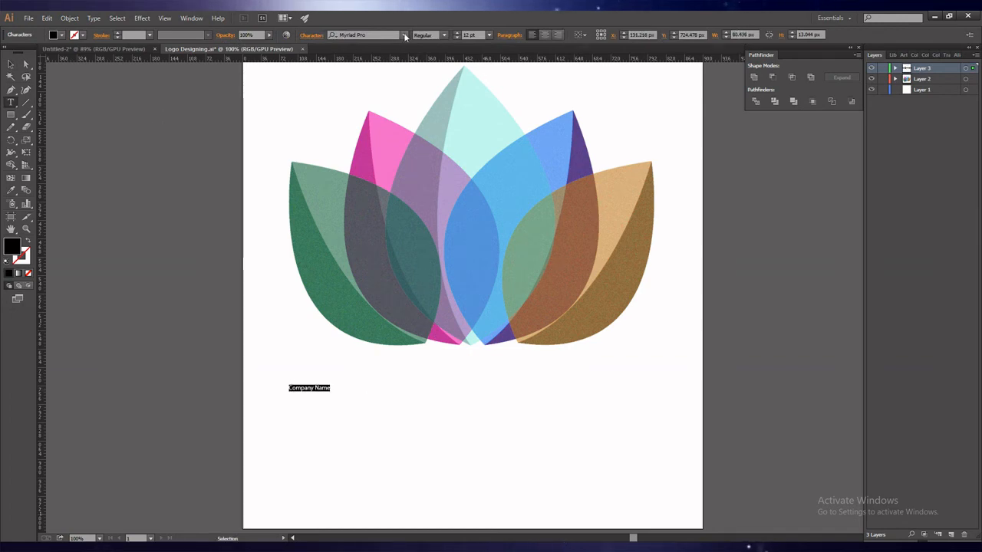
left_click(458, 33)
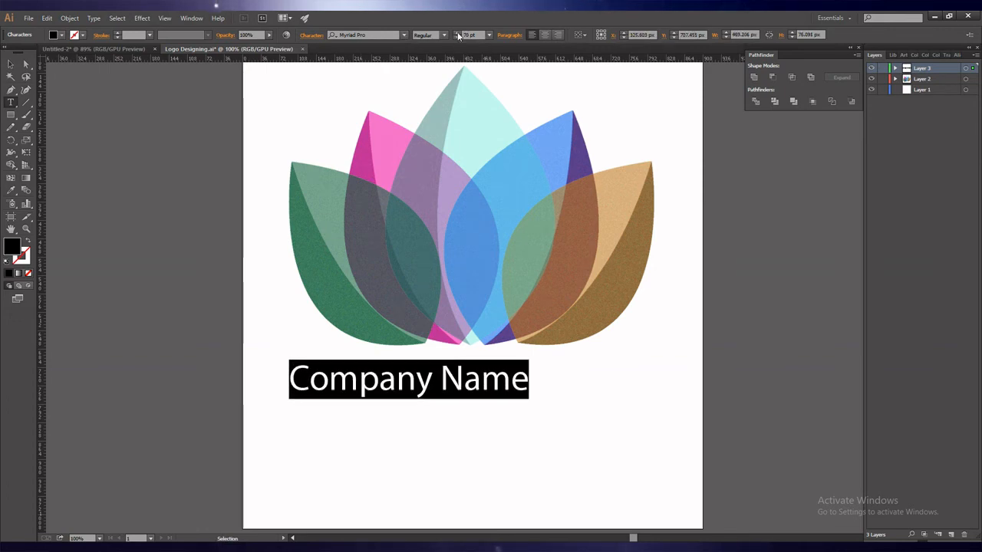
left_click(405, 36)
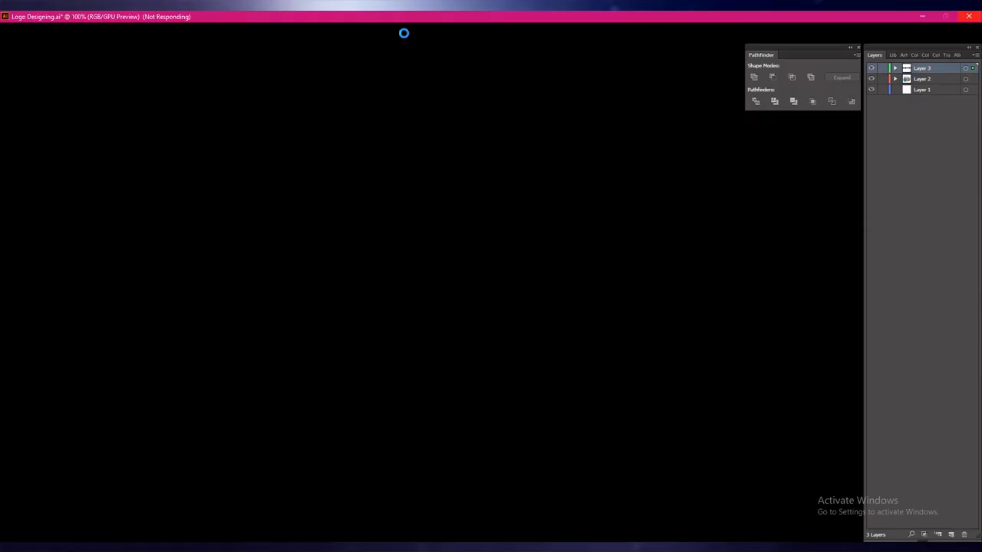
scroll(479, 227, "down", 2)
left_click(463, 280)
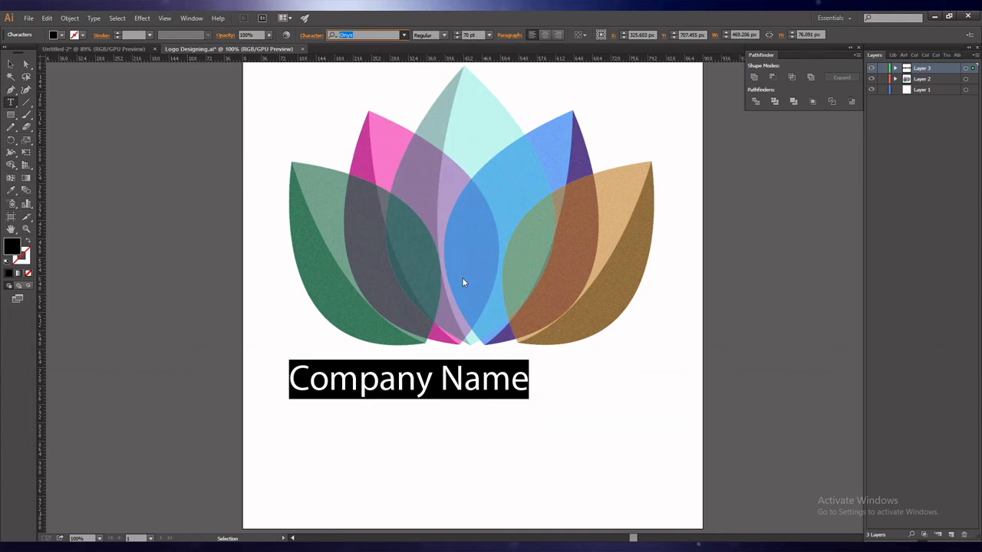
Step: Enlarge the company name to 80 pt, widen it to 629 px, and position it beneath the leaves
left_click(10, 64)
left_click(747, 33)
left_click_drag(747, 35, 747, 34)
left_click_drag(355, 388, 474, 412)
left_click_drag(458, 33, 458, 33)
left_click_drag(748, 34, 750, 35)
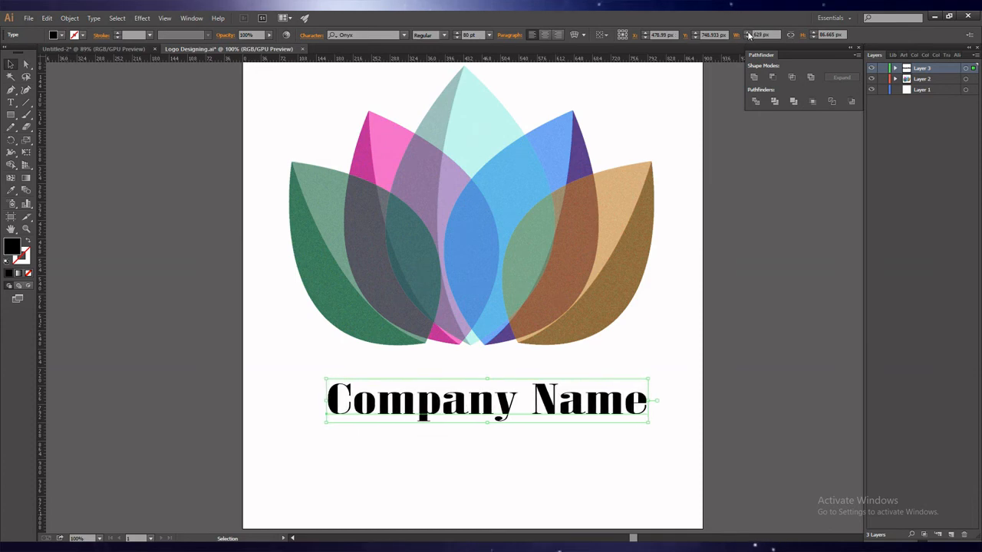
left_click(281, 364)
left_click_drag(511, 407, 497, 414)
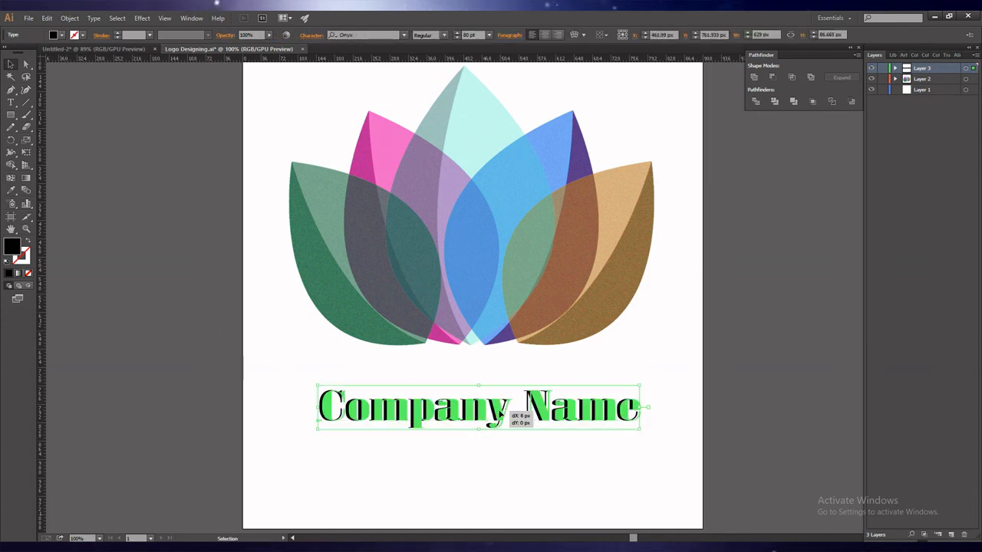
Step: Fill the whole company name text with dark magenta #840466
double_click(465, 413)
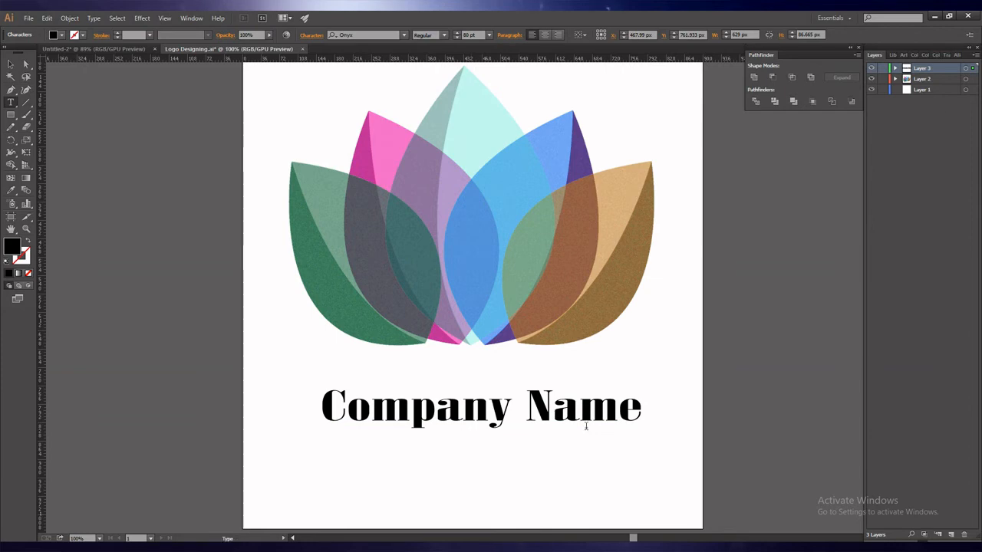
key("ctrl+a")
double_click(12, 247)
left_click(214, 173)
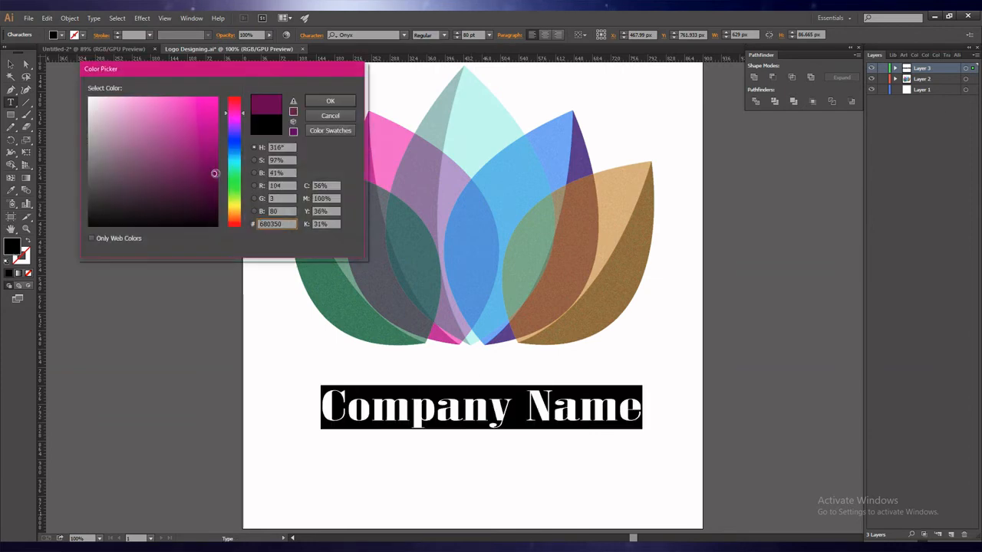
left_click_drag(215, 174, 214, 158)
left_click(313, 105)
left_click(10, 66)
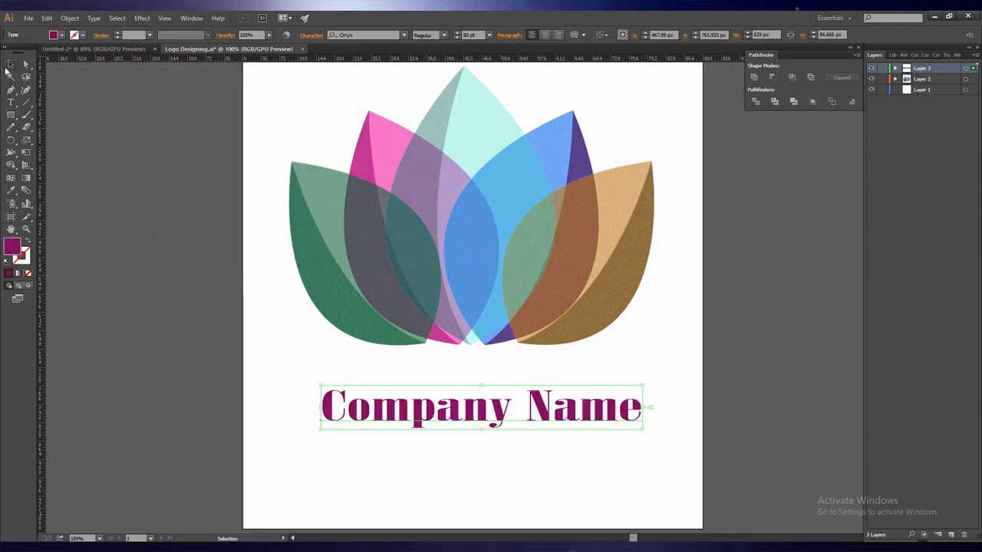
Step: Shift the company name's fill hue from magenta to purple and deselect the text
double_click(319, 407)
key("ctrl+a")
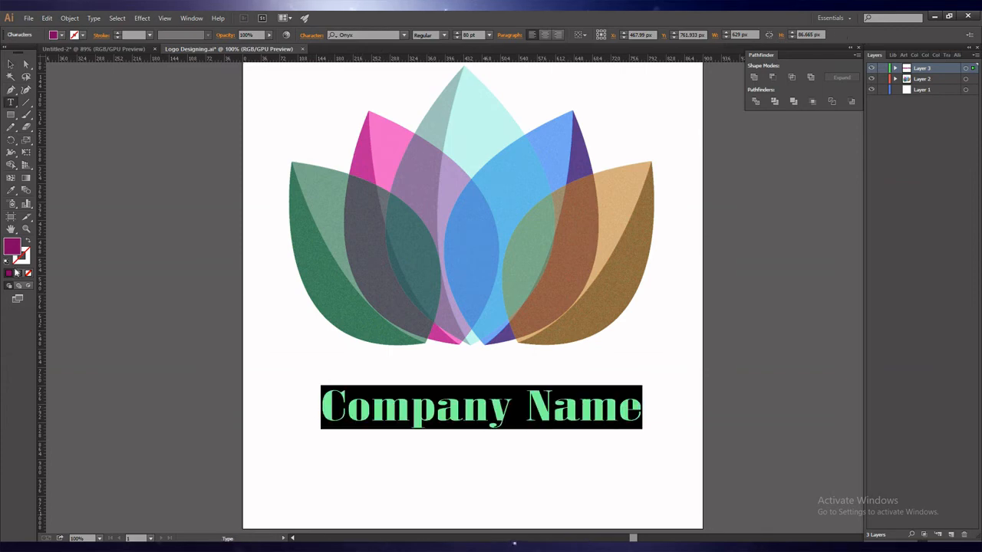
double_click(12, 248)
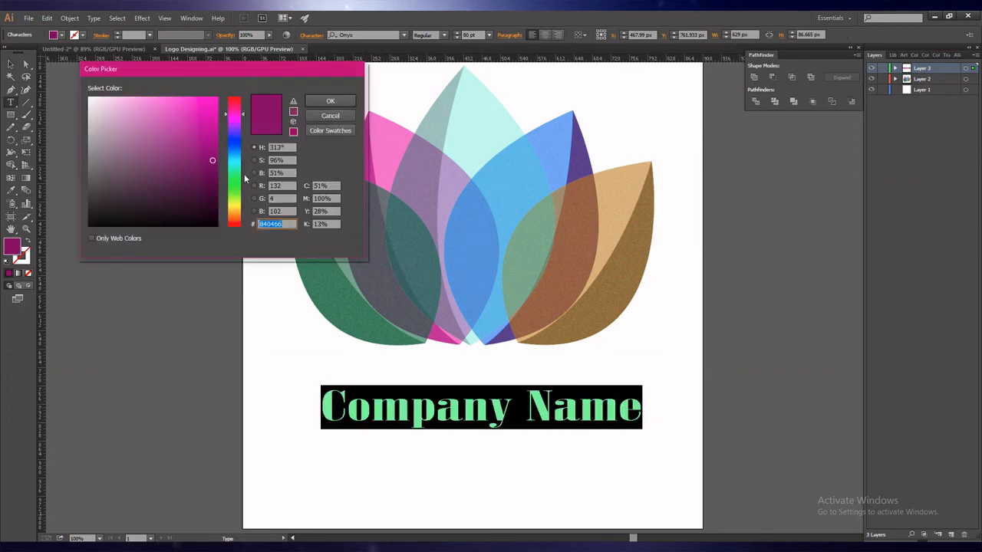
left_click(233, 121)
left_click(307, 102)
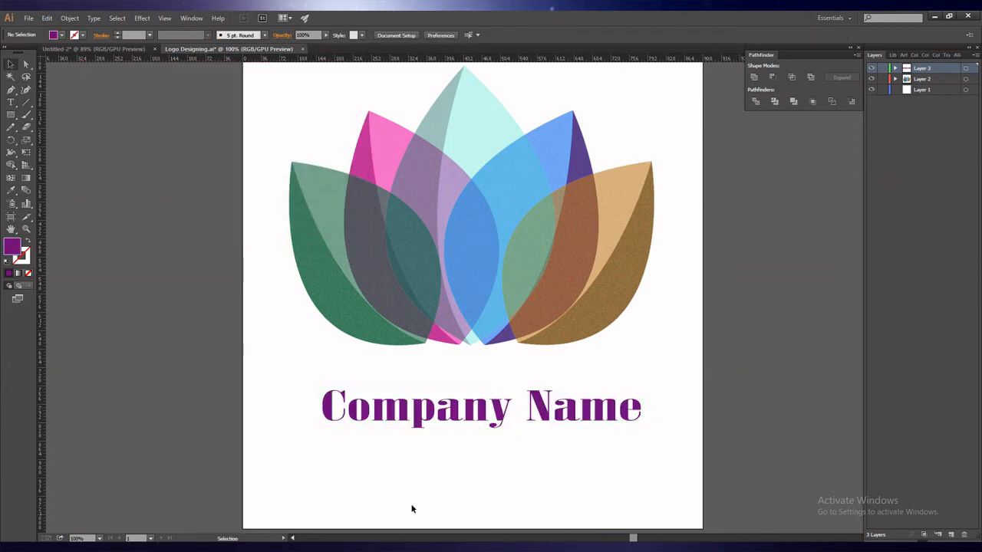
key("Escape")
Step: Apply a drop shadow effect to the company name, tuning the shadow's settings, and deselect the text
left_click(143, 18)
mouse_move(186, 132)
left_click(286, 133)
left_click(717, 281)
left_click(742, 246)
left_click(743, 245)
left_click(743, 214)
left_click(742, 214)
left_click(742, 214)
left_click(743, 214)
left_click(743, 214)
left_click(742, 224)
left_click(742, 224)
left_click(742, 240)
left_click(743, 245)
left_click(774, 285)
left_click(566, 466)
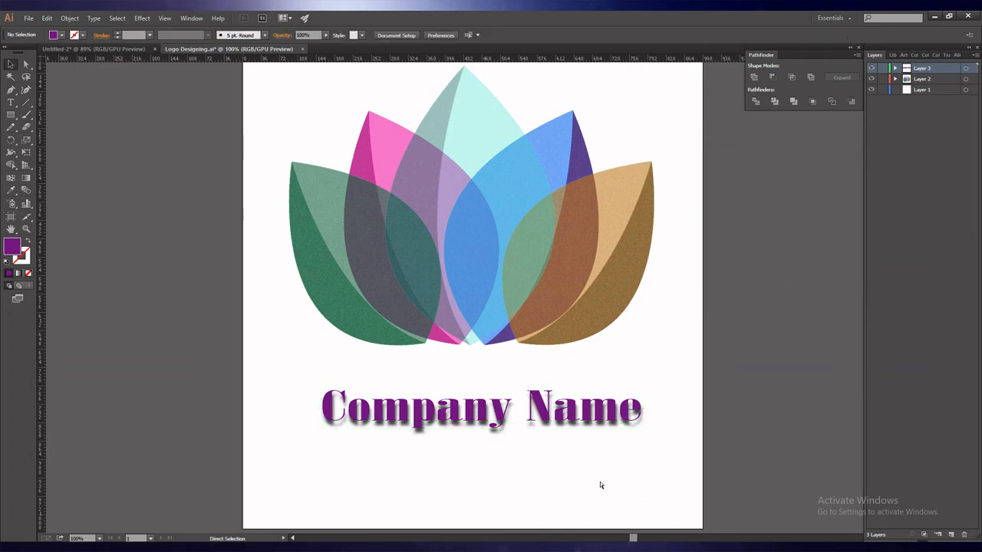
Step: Duplicate the company name text directly below the original and select the copy
left_click_drag(415, 423, 418, 487)
left_click(510, 488)
left_click(419, 439)
scroll(500, 313, "down", 1)
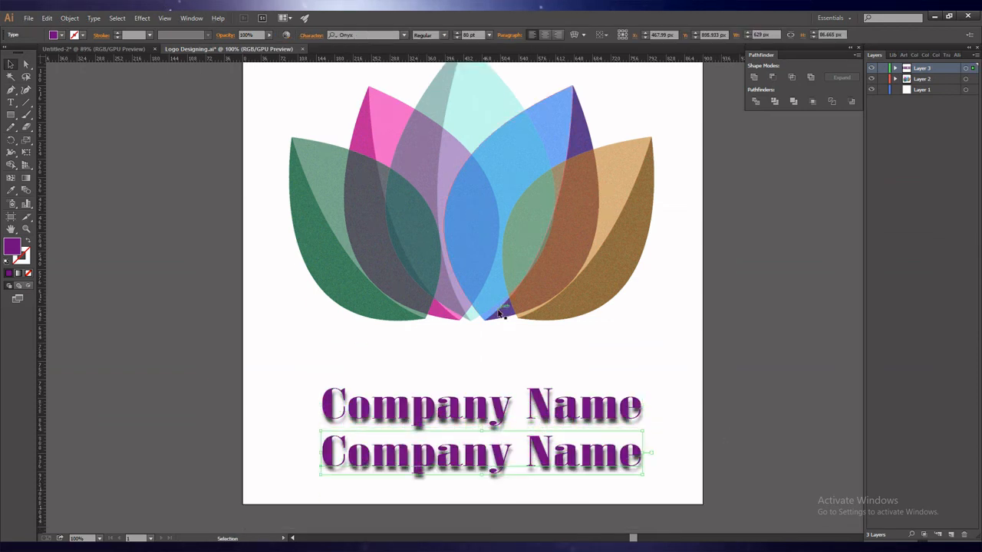
Step: Replace the duplicate's wording with "TAGLINE GOES HERE"
double_click(432, 464)
left_click_drag(644, 453, 330, 455)
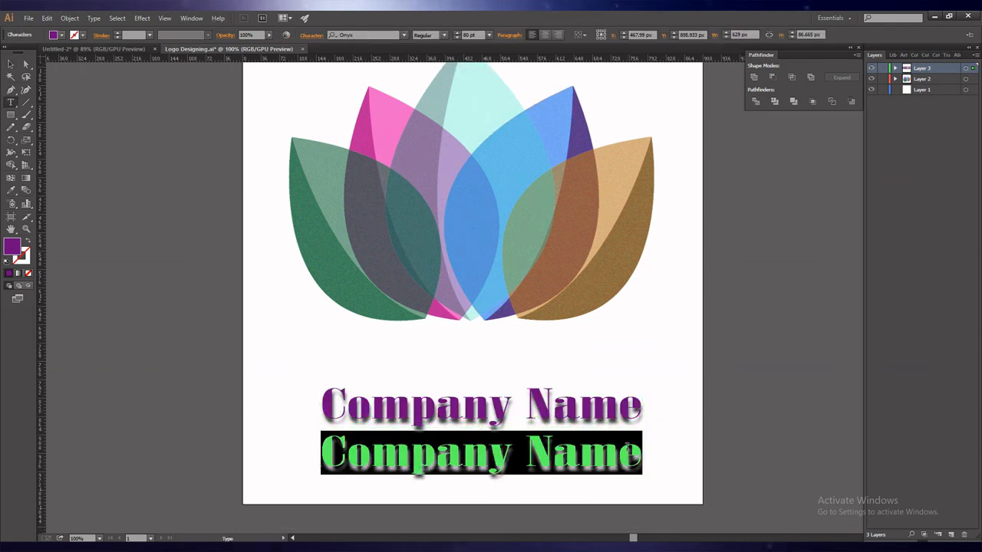
type("T g L i")
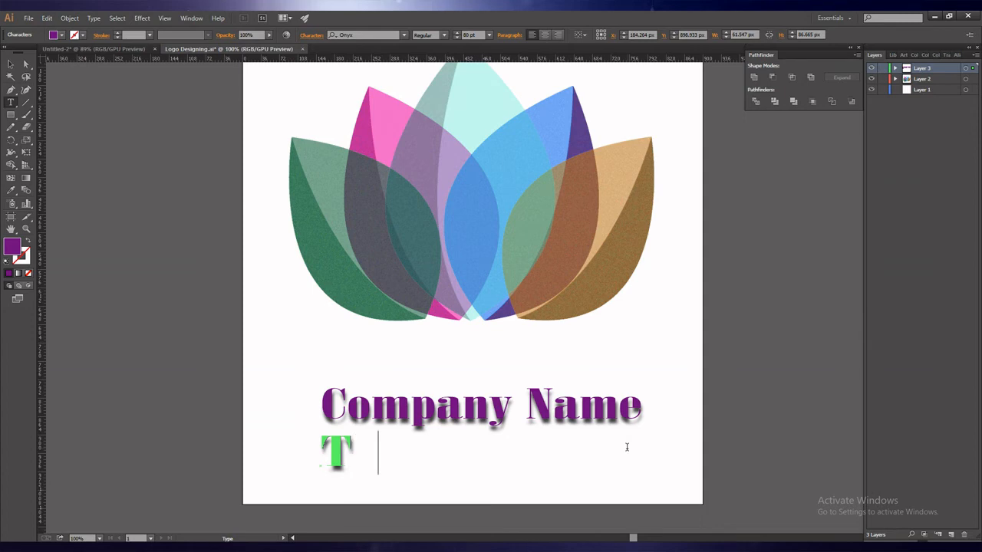
type(" N e")
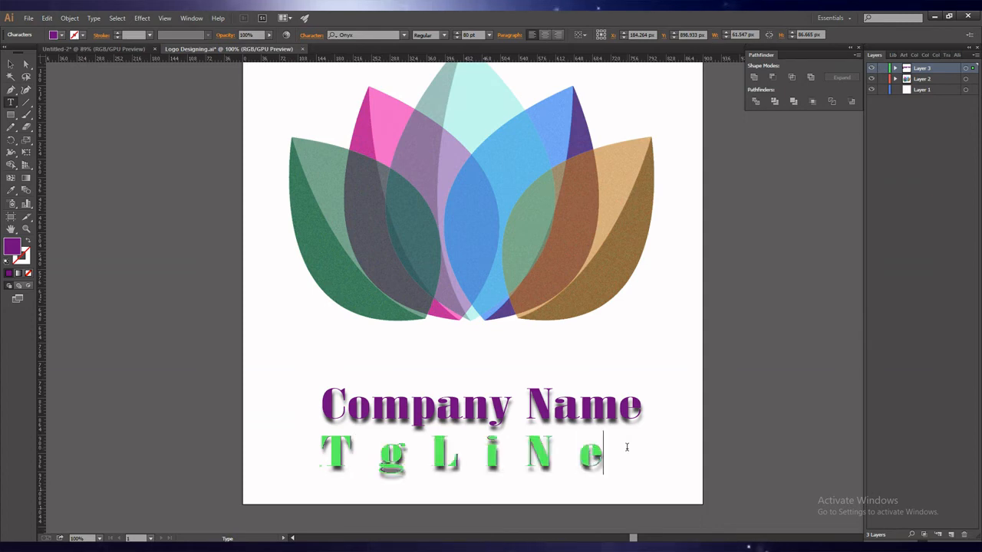
left_click_drag(624, 448, 373, 456)
key("BackSpace")
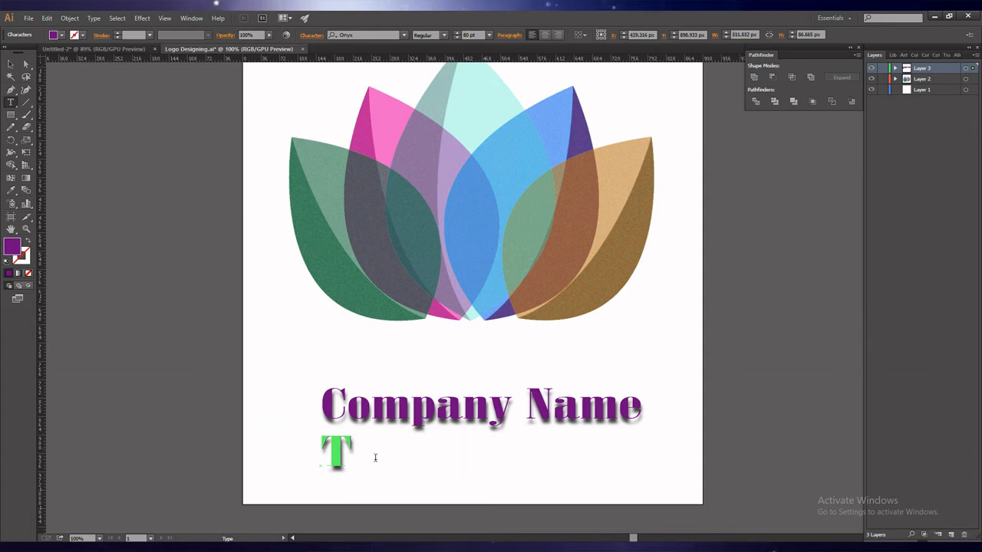
type("AGLINE GOES HERE")
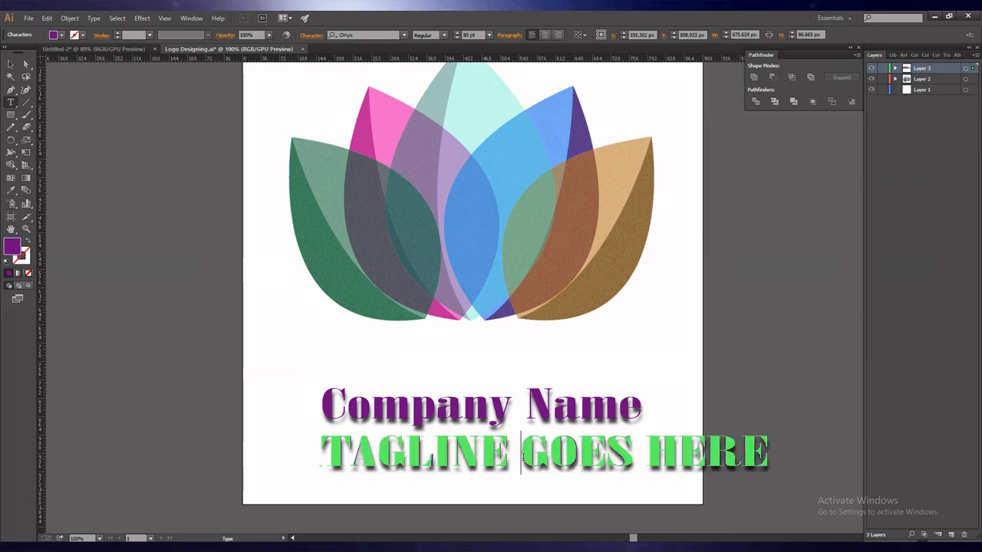
Step: Insert spaces between the tagline's letters and widen the gaps between its words
left_click(663, 457)
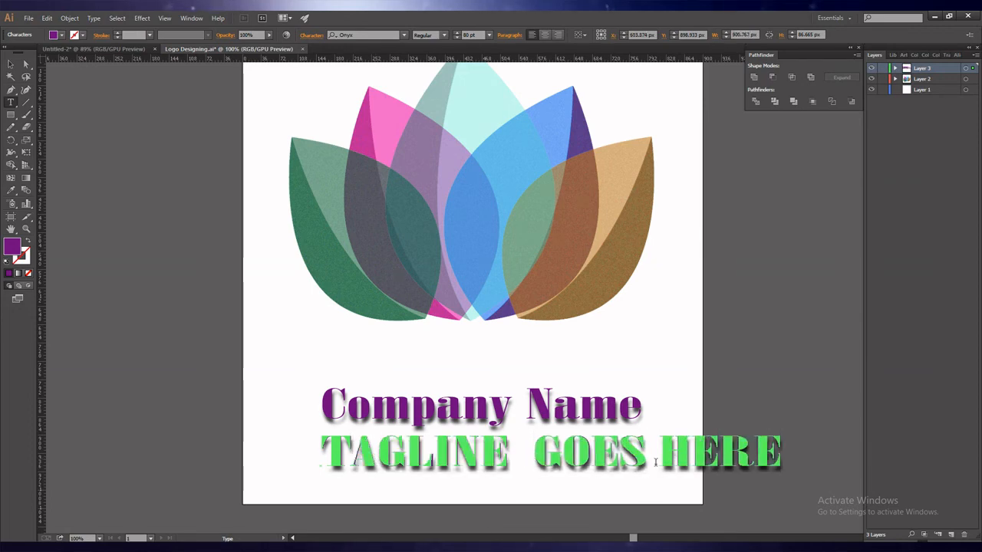
left_click(354, 455)
left_click(394, 456)
left_click(436, 459)
left_click(477, 461)
left_click(505, 460)
left_click(546, 460)
left_click_drag(635, 539, 648, 538)
left_click(630, 456)
left_click(668, 457)
left_click(708, 457)
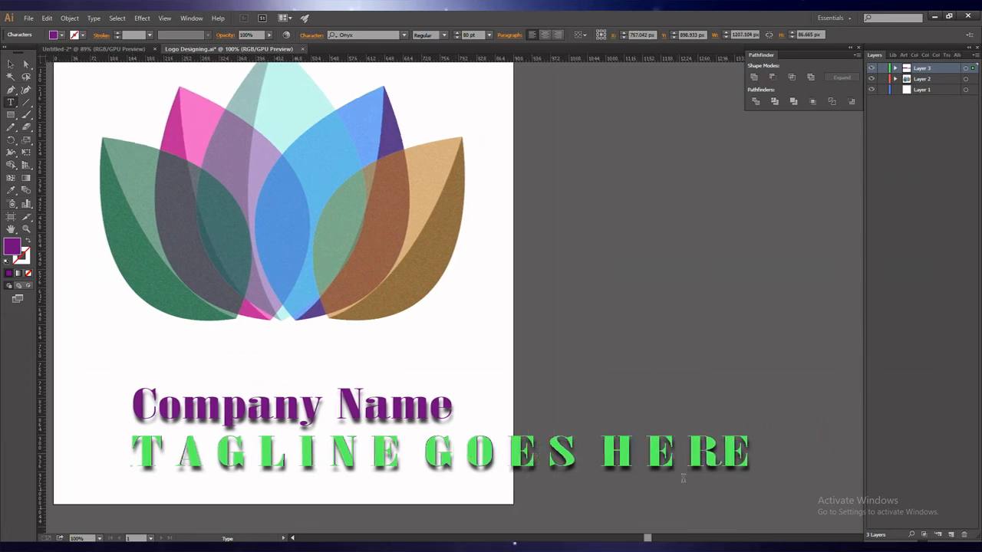
Step: Reduce the whole tagline's font size to 21 pt and finish editing its text
left_click_drag(132, 452, 749, 454)
left_click(489, 36)
left_click(503, 161)
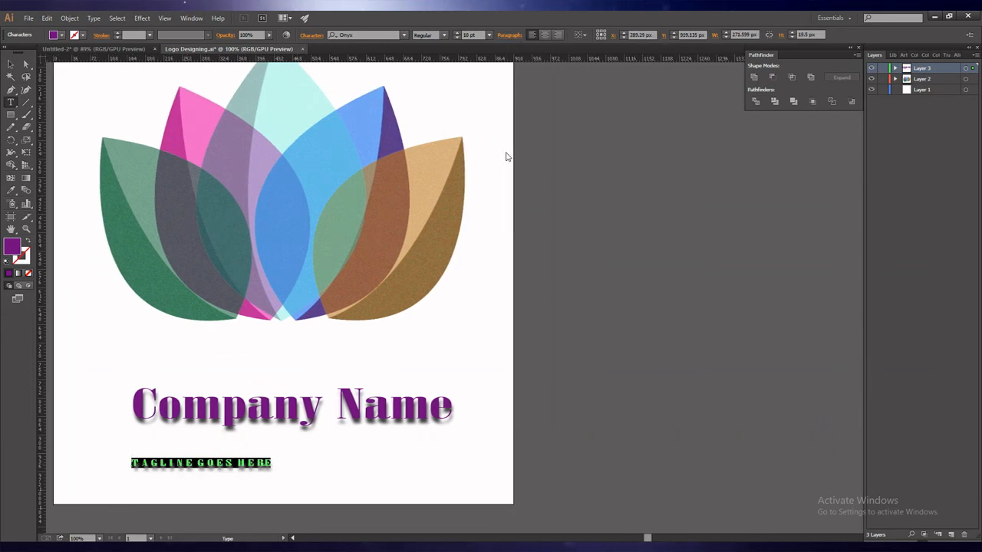
left_click(11, 64)
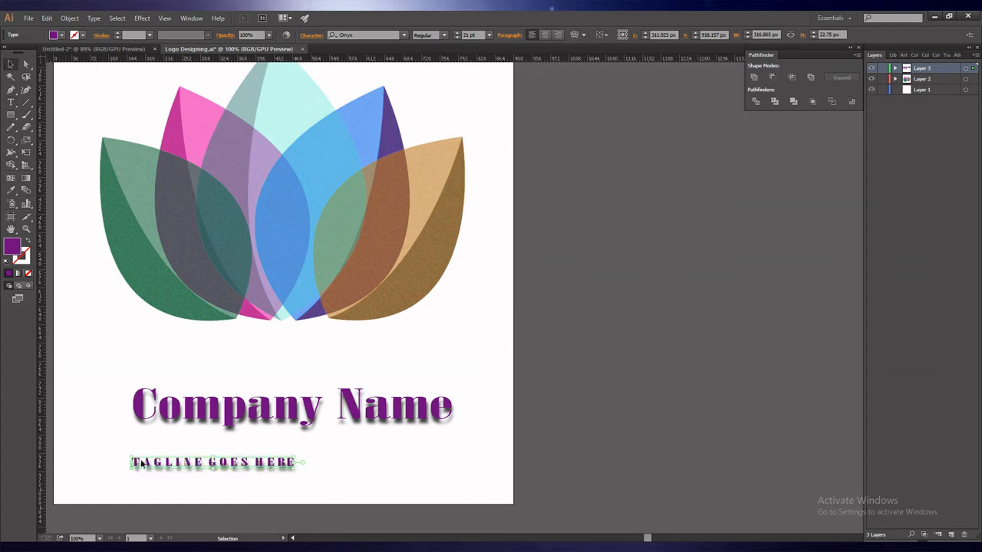
Step: Recolour the whole tagline to a very dark purple
double_click(213, 463)
left_click_drag(132, 464, 296, 463)
double_click(13, 255)
left_click(214, 206)
left_click(330, 100)
key("Escape")
Step: Move the tagline up beneath the right part of the company name and enlarge it to 30 pt
left_click_drag(213, 465, 299, 445)
left_click(457, 36)
left_click(458, 36)
left_click(457, 36)
left_click(457, 36)
left_click(457, 36)
left_click(457, 36)
left_click(457, 36)
left_click(457, 36)
left_click(457, 36)
Step: Stretch the tagline to 610 px wide and reduce its font size to 28 pt
left_click(748, 33)
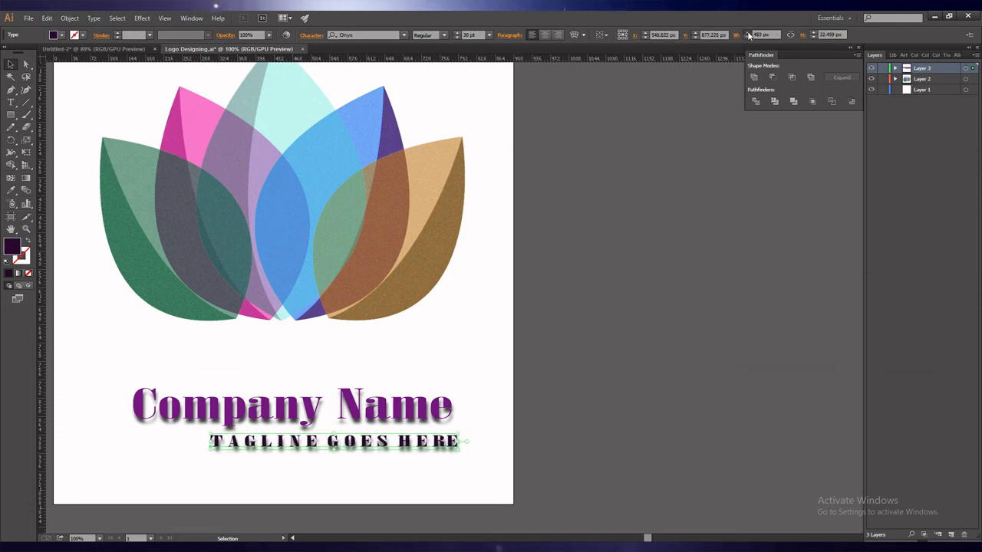
left_click(748, 33)
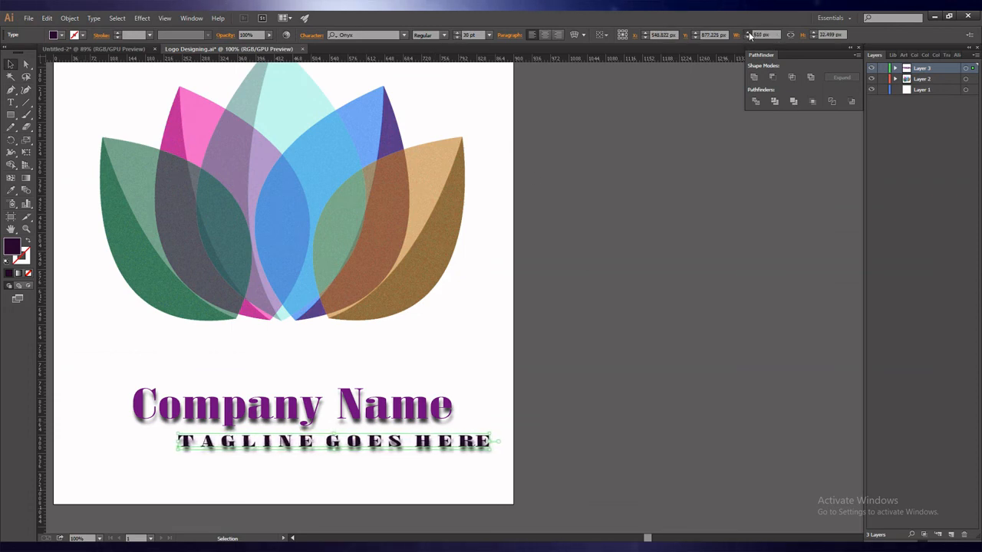
left_click(458, 38)
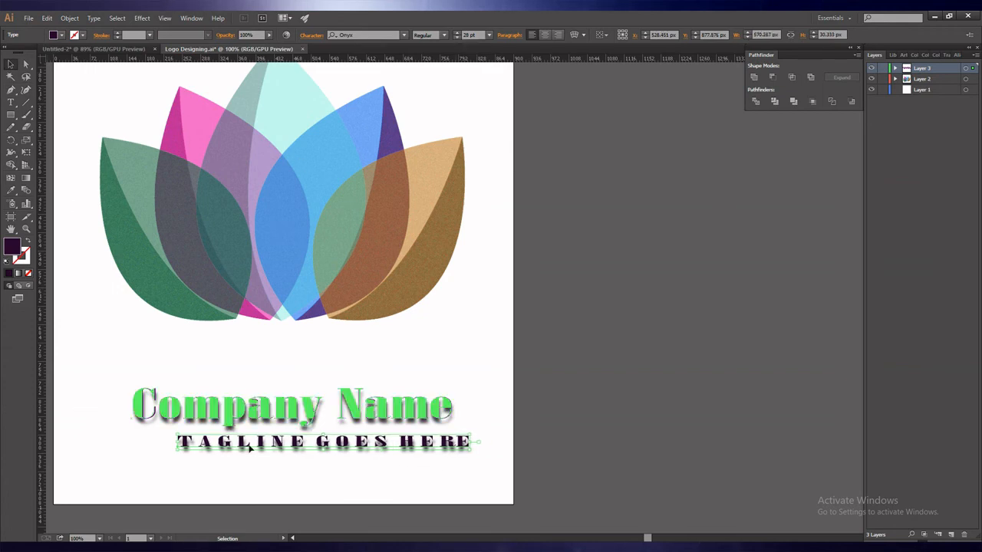
Step: Move the tagline left so it sits centred beneath the company name
left_click_drag(646, 538, 636, 539)
left_click_drag(464, 446, 436, 447)
left_click(444, 478)
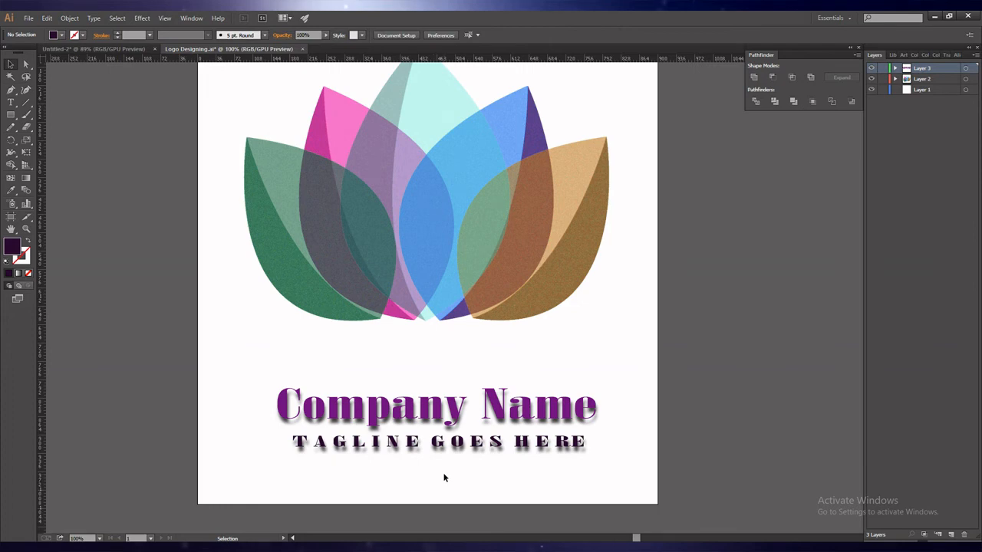
Step: Reduce the tagline's font size by three points and re-centre it slightly closer beneath the company name
left_click(441, 442)
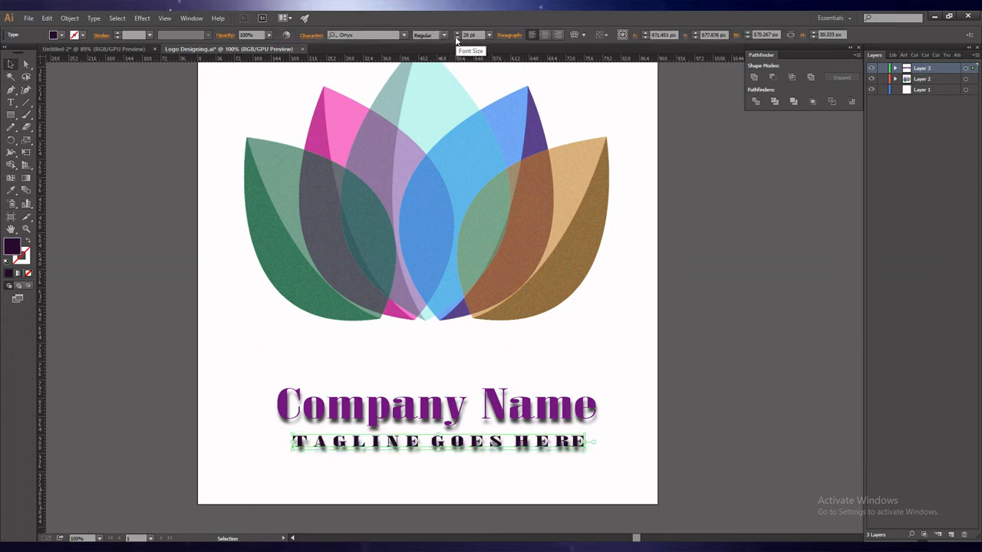
left_click(457, 37)
left_click(457, 37)
left_click(457, 38)
key("Right")
key("Right")
key("Right")
key("Right")
key("Right")
key("Right")
key("Right")
key("Right")
key("Right")
key("Right")
key("Right")
key("Right")
key("Right")
key("Right")
key("Right")
key("Right")
key("Right")
key("Right")
key("Right")
key("Right")
key("Left")
key("Left")
key("Left")
key("Up")
key("Up")
key("Up")
left_click(491, 478)
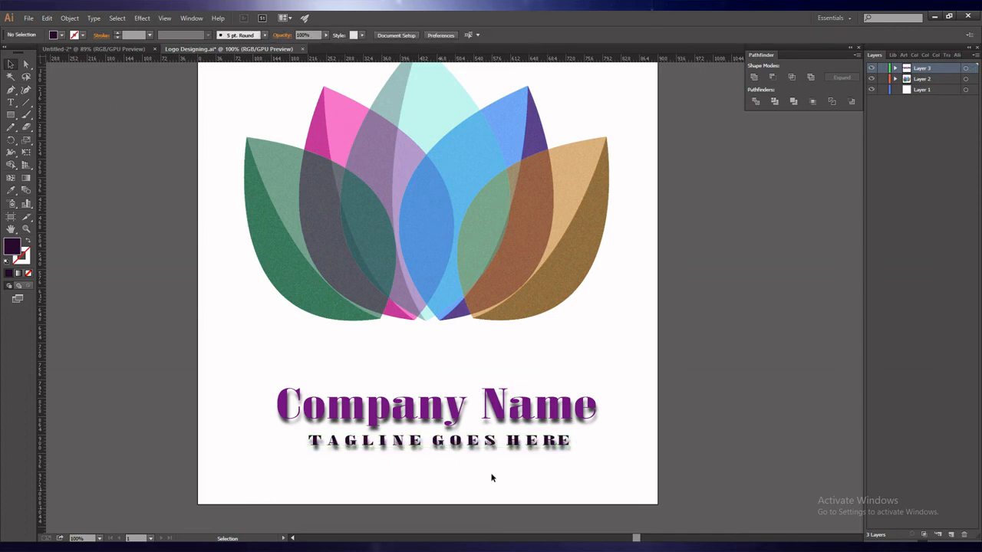
Step: Group the company name with the tagline and shift the group slightly up and to the left
key("a")
left_click_drag(264, 376, 616, 457)
key("v")
mouse_move(429, 414)
left_mouse_down()
mouse_move(448, 405)
mouse_move(436, 409)
left_mouse_up()
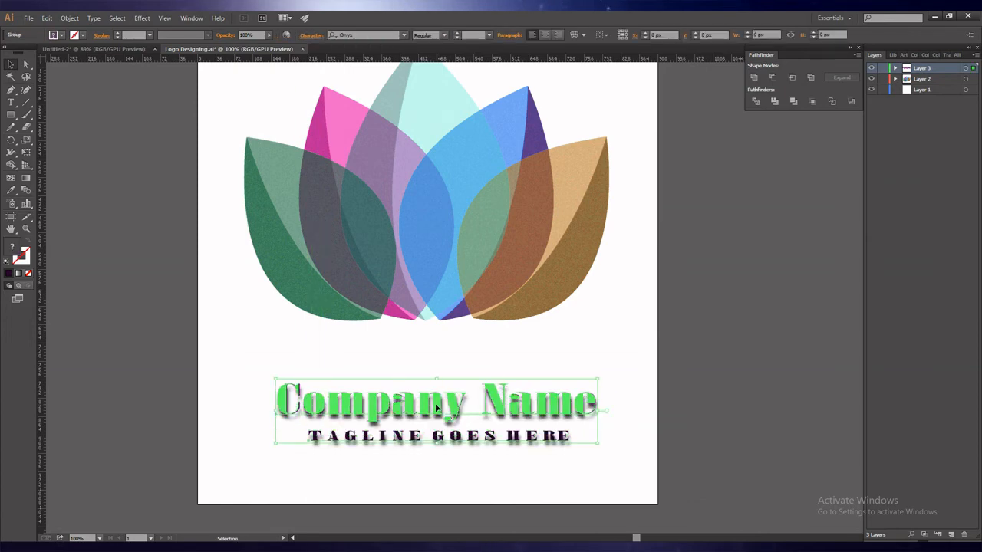
key("Left")
key("Left")
key("Left")
key("Left")
key("Left")
key("Left")
key("Left")
key("Left")
key("Left")
key("Left")
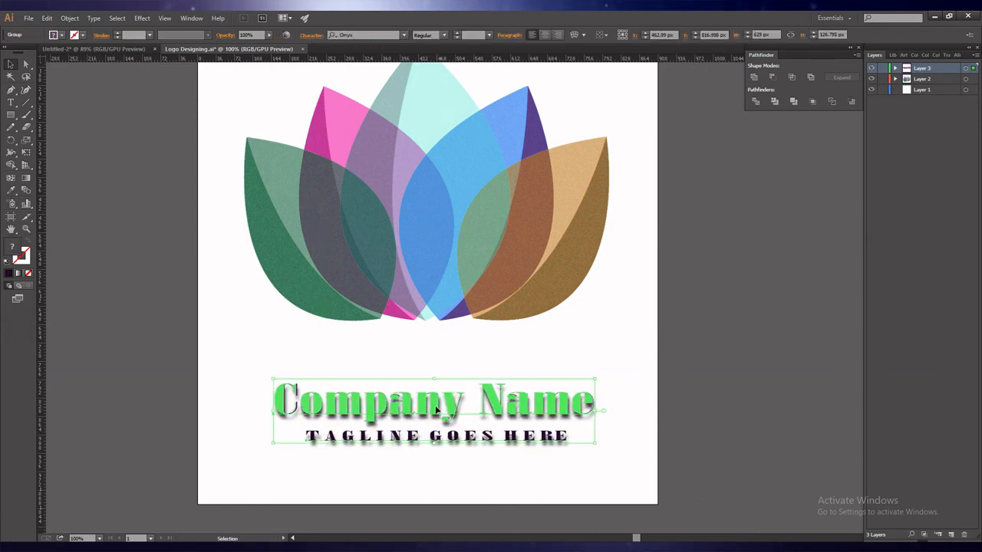
left_click(626, 441)
Step: Create a new layer and draw a flat near-black ellipse about 276 by 45 px between the flower and the company name
left_click_drag(627, 440, 667, 490)
scroll(666, 488, "down", 1)
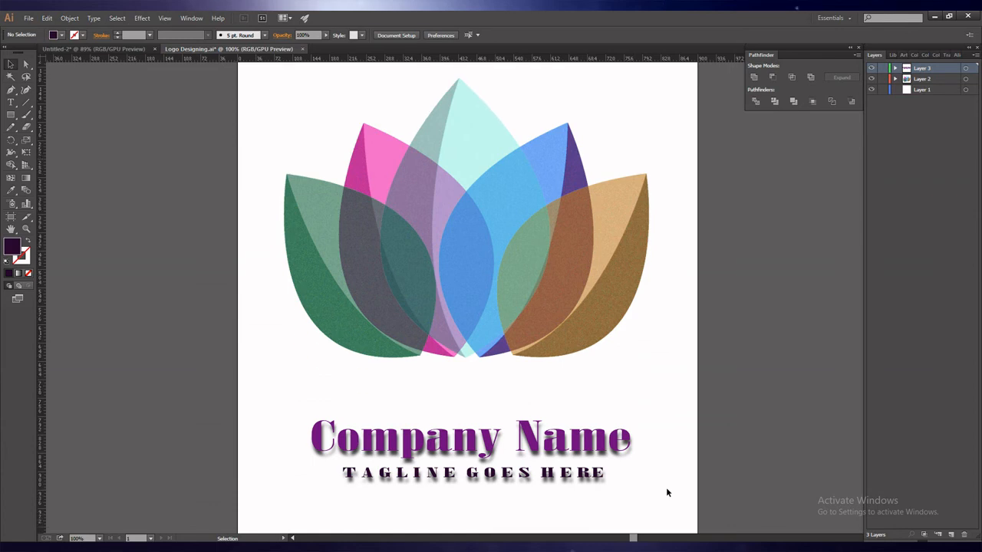
left_click(951, 535)
left_click(11, 115)
left_click(56, 139)
left_click_drag(401, 375, 544, 397)
key("v")
Step: Apply a Gaussian Blur with a radius of 50 pixels to the ellipse, using the preview
left_click(142, 17)
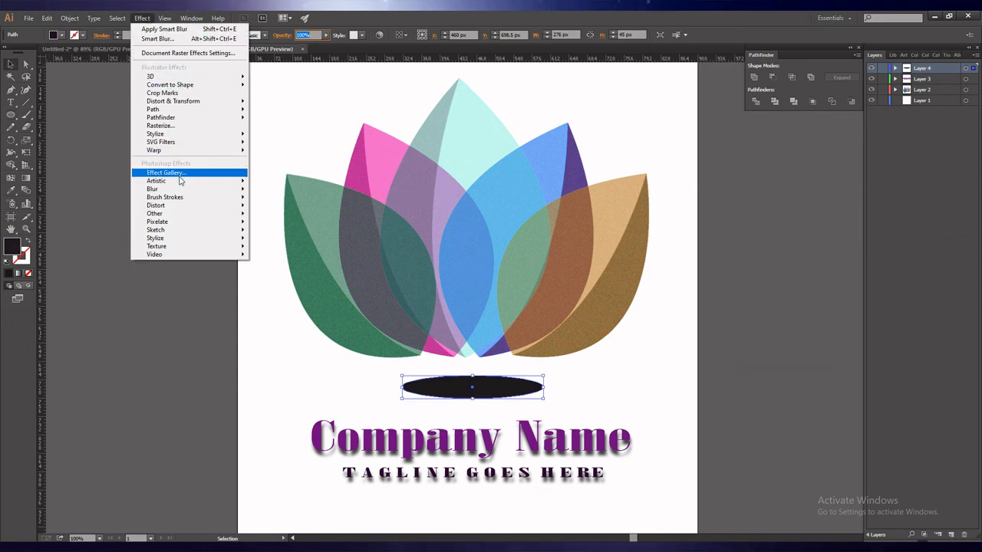
mouse_move(178, 183)
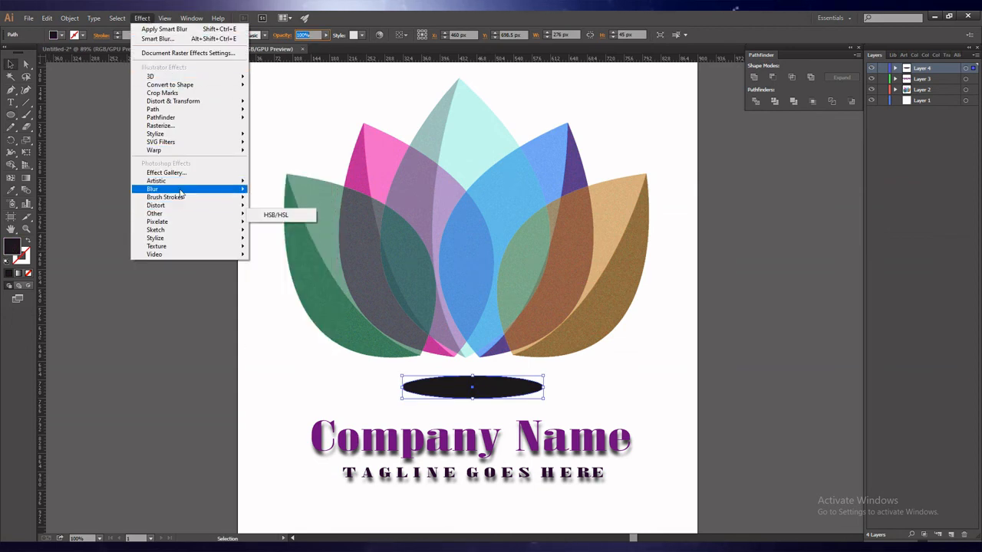
mouse_move(216, 192)
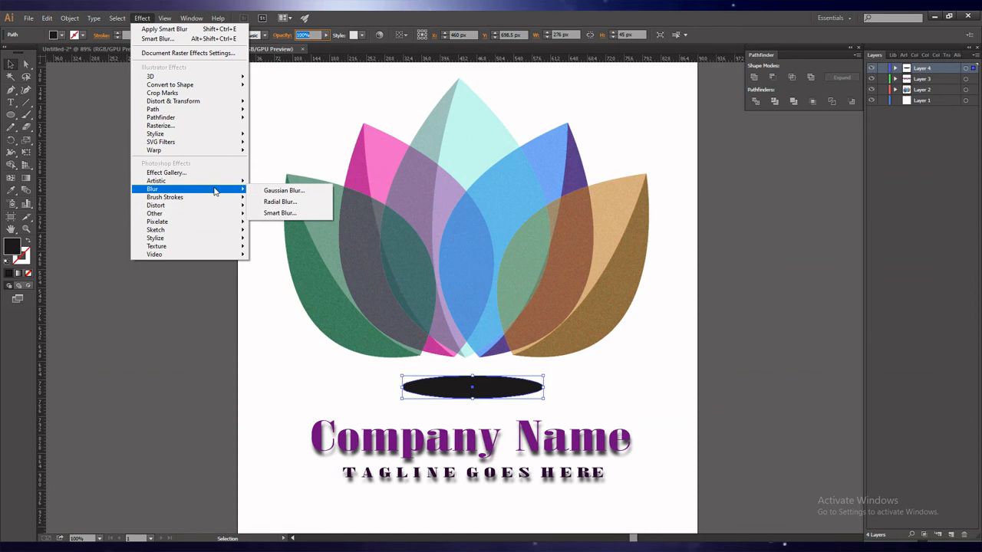
left_click(282, 190)
left_click(428, 292)
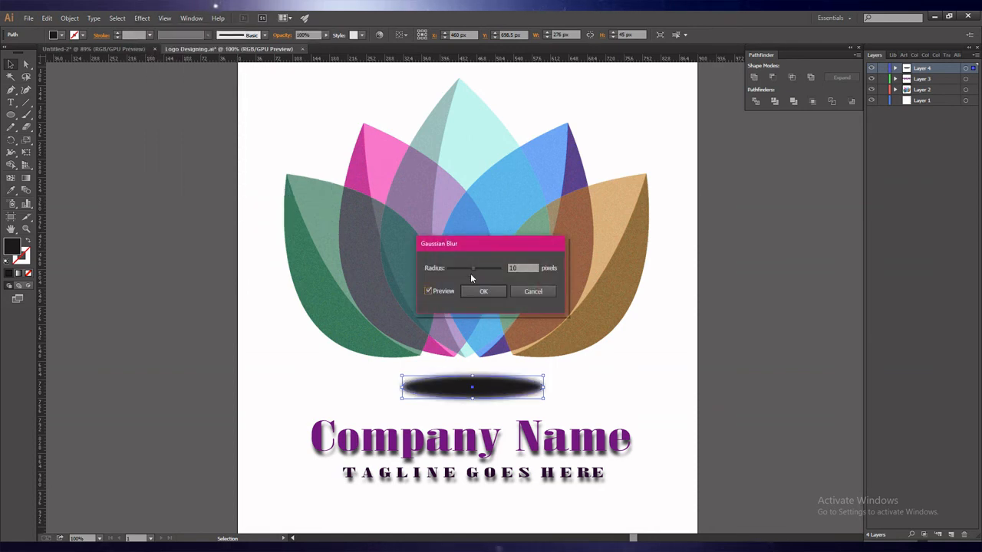
left_click_drag(483, 268, 485, 267)
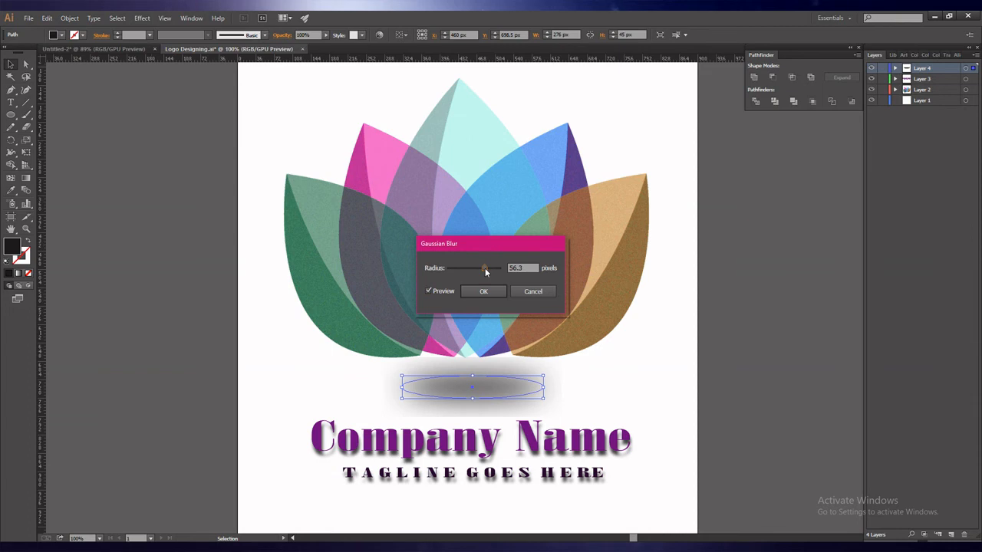
left_click_drag(483, 267, 480, 267)
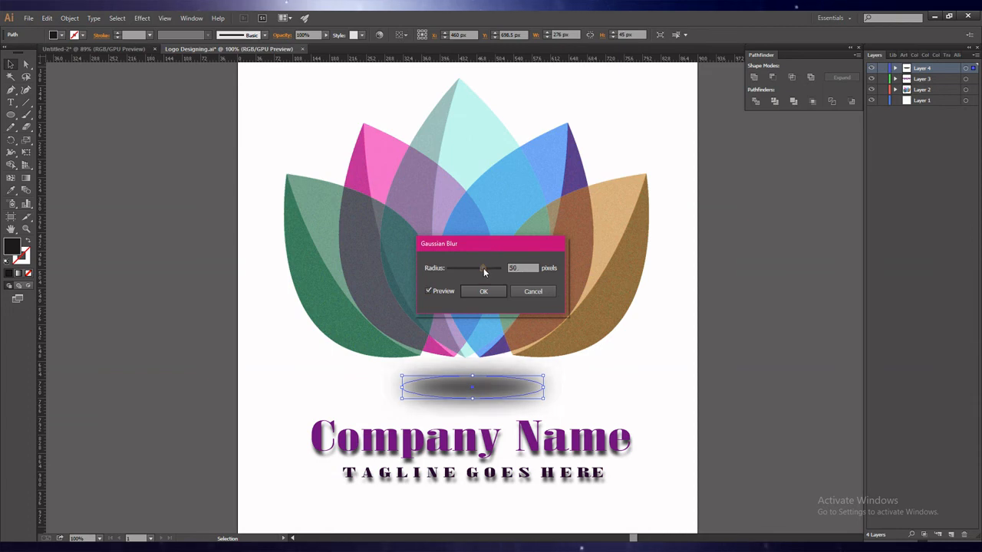
left_click(485, 292)
left_click(626, 389)
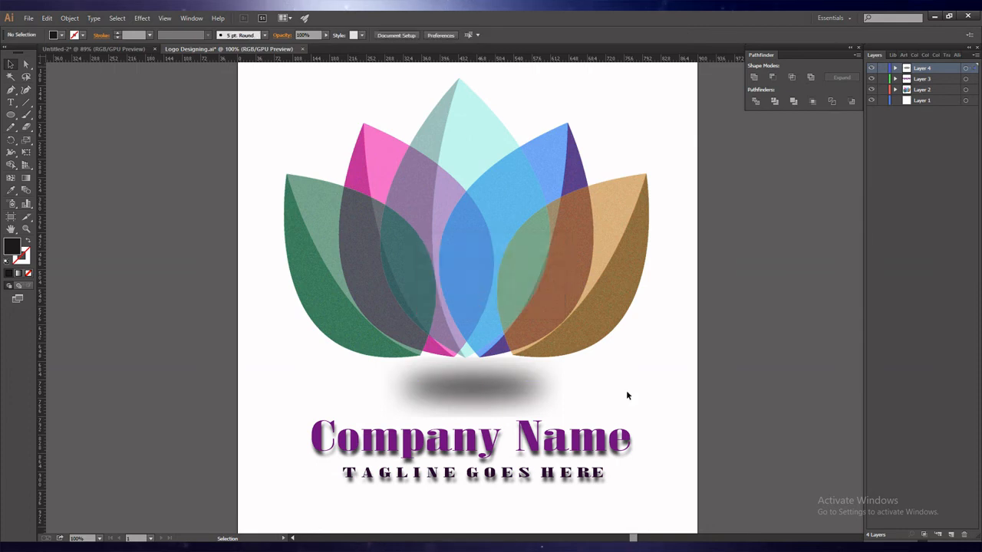
Step: Try widening the blurred ellipse on both sides to about 437 px
left_click(485, 396)
left_click_drag(544, 388, 566, 388)
left_click_drag(404, 389, 365, 391)
key("ctrl+z")
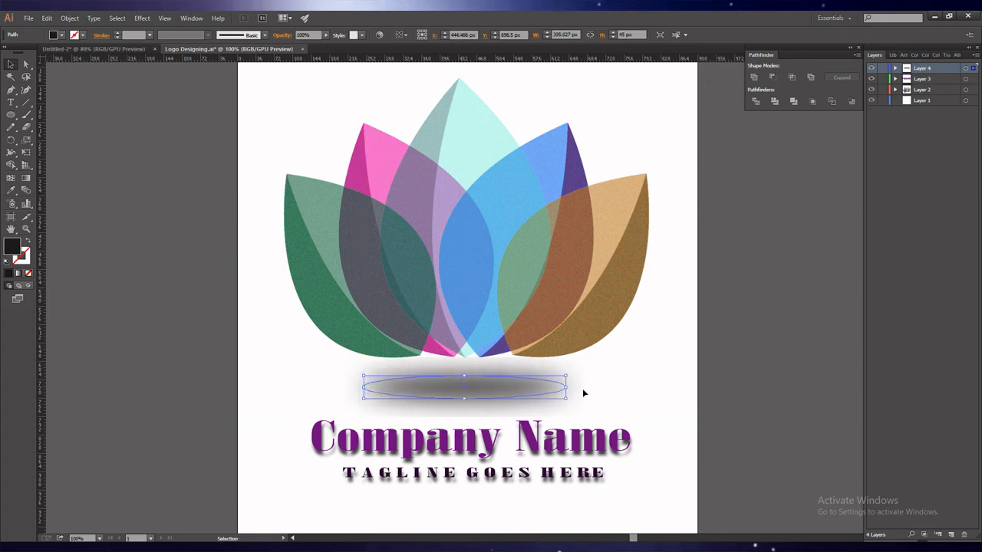
left_click_drag(567, 388, 589, 389)
left_click(654, 392)
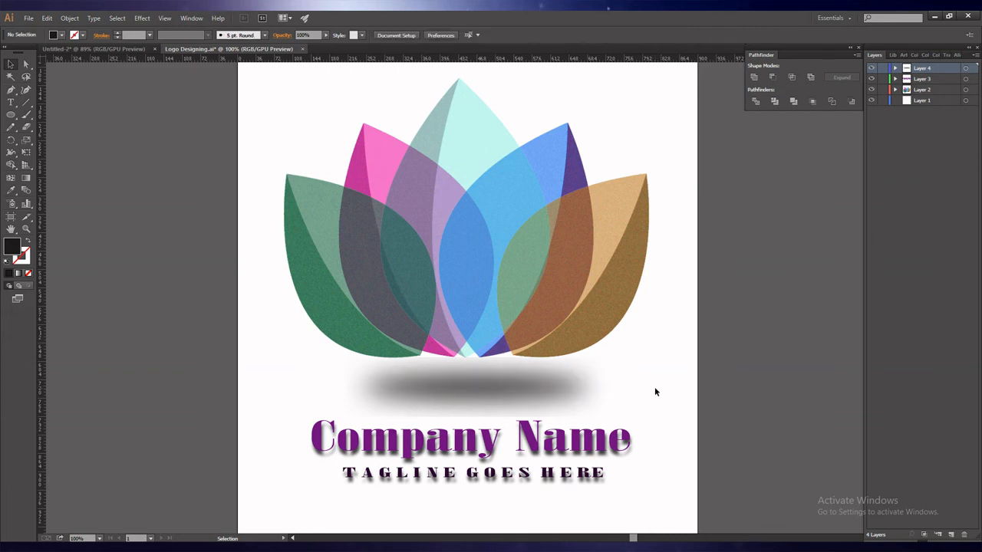
Step: Shrink the blurred ellipse to about 322 by 33 px and centre it closely beneath the flower
left_click(477, 393)
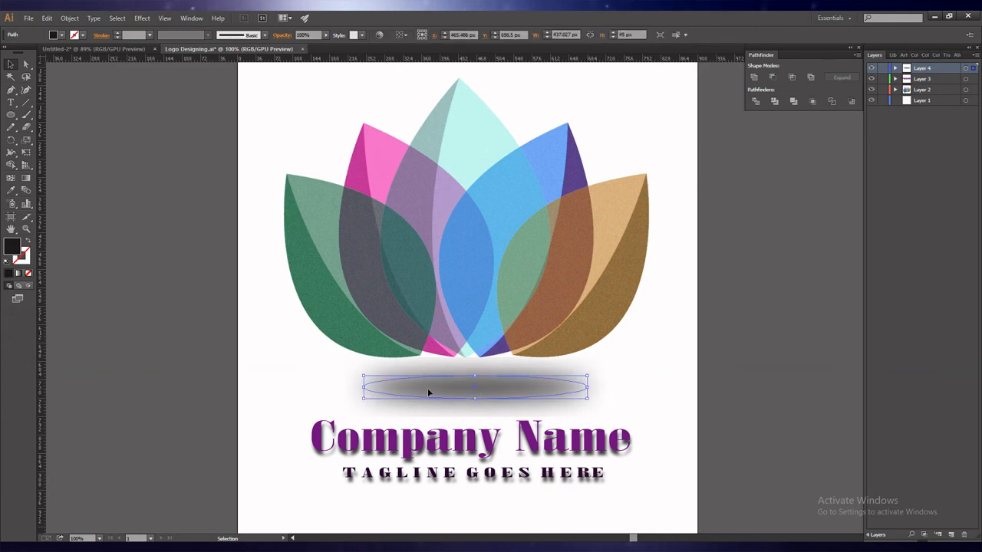
left_click_drag(364, 375, 422, 381)
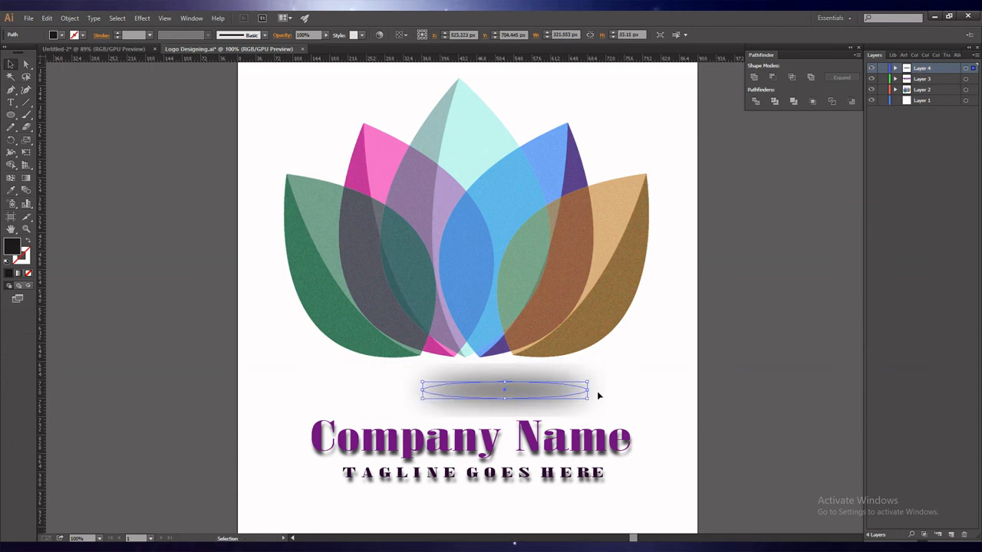
left_click_drag(537, 392, 500, 393)
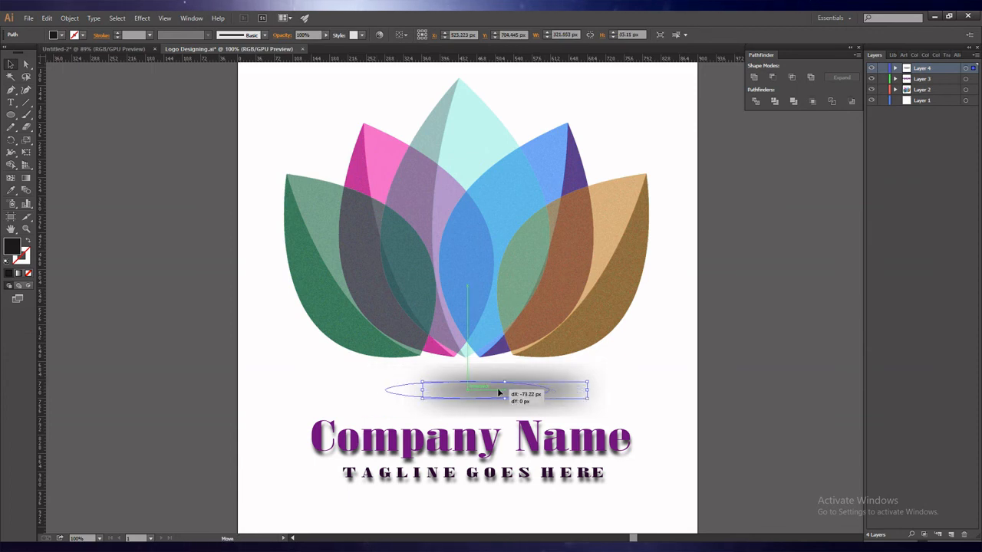
left_click(604, 398)
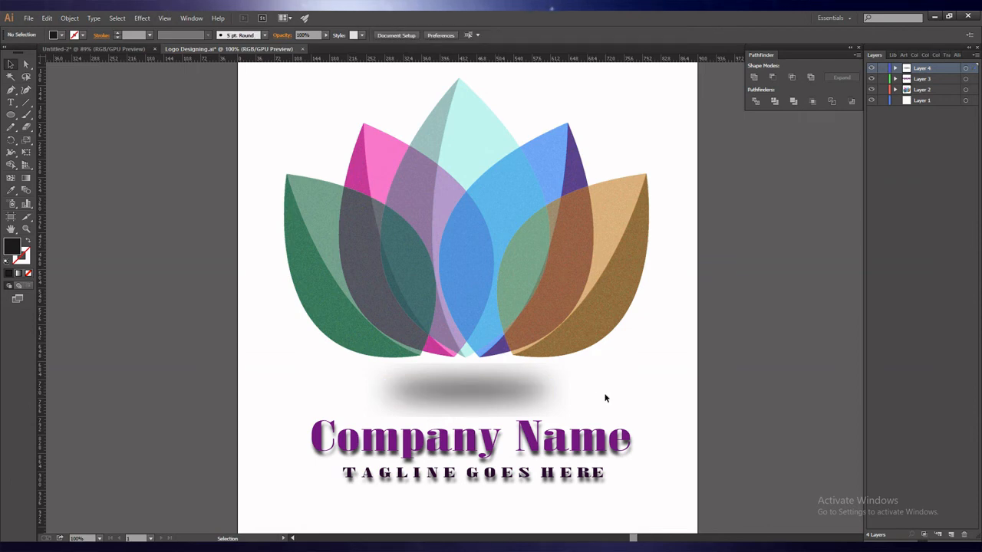
left_click(513, 404)
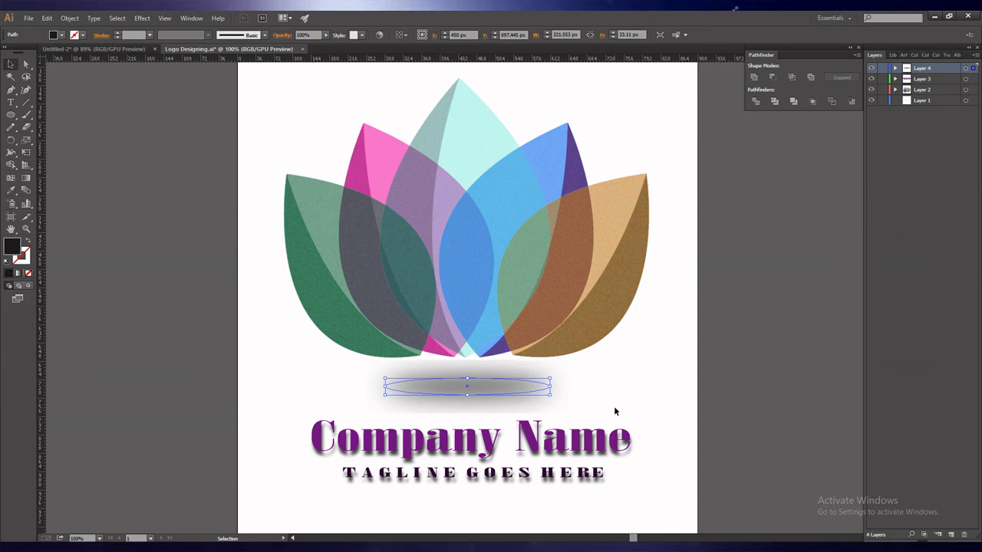
left_click(614, 407)
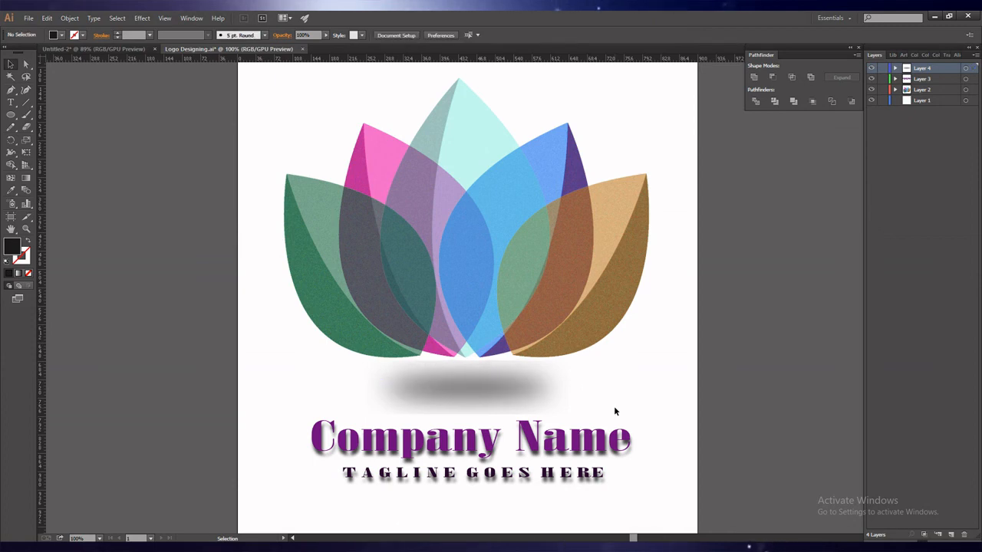
Step: Flatten the shadow ellipse to about 26 px high
left_click(456, 397)
left_click_drag(467, 402, 468, 395)
left_click(605, 392)
left_click(478, 386)
left_click(581, 393)
left_click(483, 387)
left_click(582, 391)
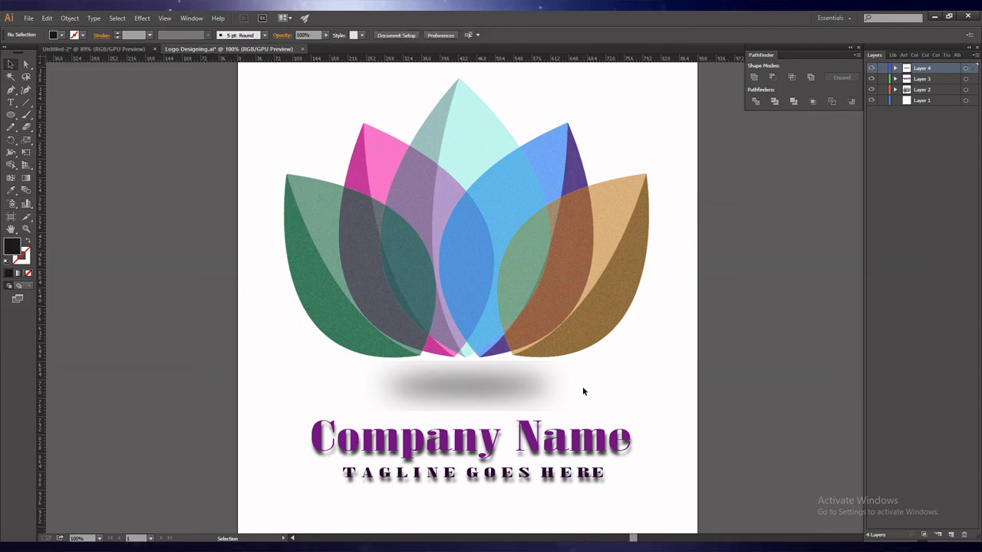
Step: Change the shadow ellipse's fill colour to pure black
left_click(511, 392)
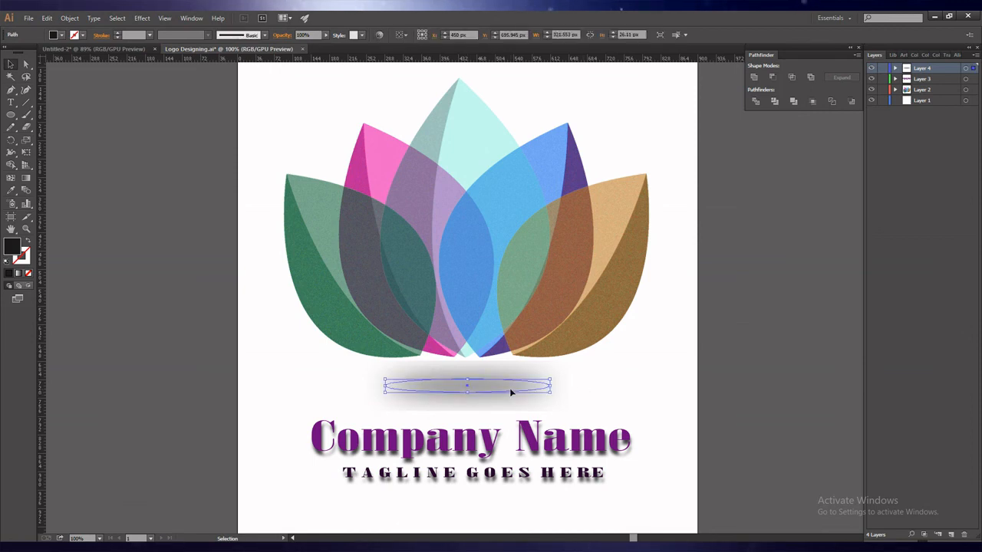
double_click(11, 249)
left_click(91, 224)
left_click(311, 107)
left_click(638, 395)
Step: Select Layers 2, 3 and 4 together and save the document
scroll(638, 396, "up", 2)
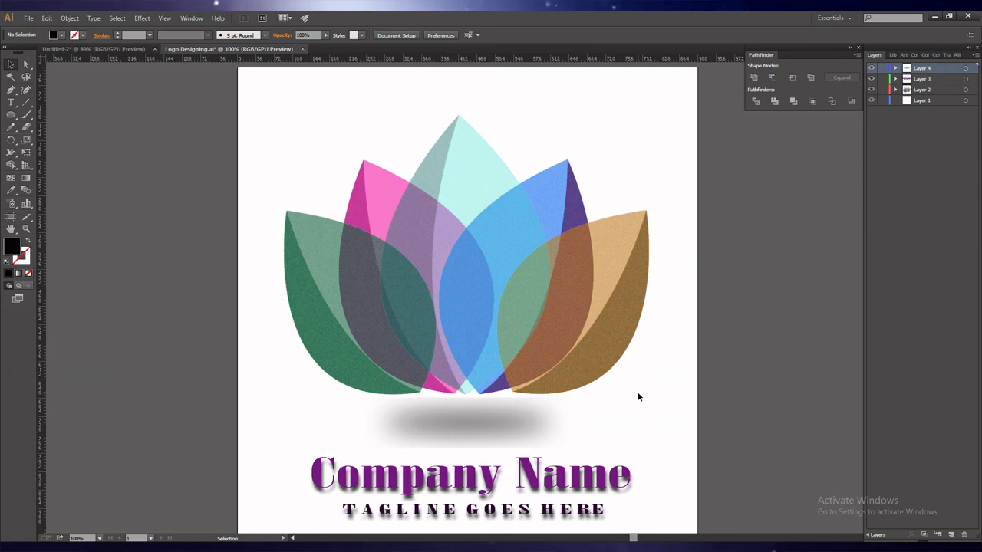
left_click(924, 80, "ctrl")
left_click(925, 90, "ctrl")
key("ctrl+s")
Step: Select the flower, shadow and text together and move them slightly up on the artboard
left_click(381, 346)
left_click(637, 436)
scroll(658, 432, "down", 1)
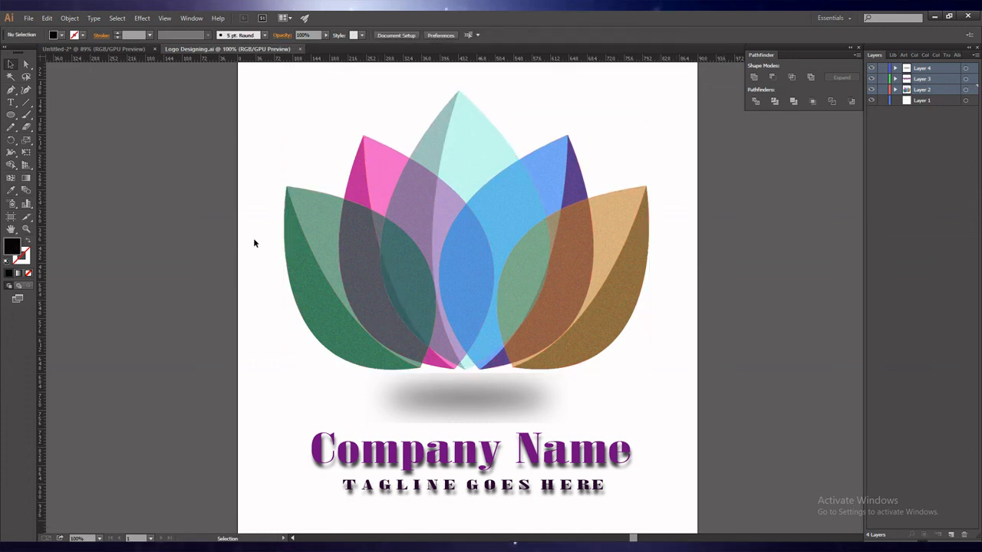
left_click_drag(256, 82, 678, 512)
scroll(730, 478, "up", 1)
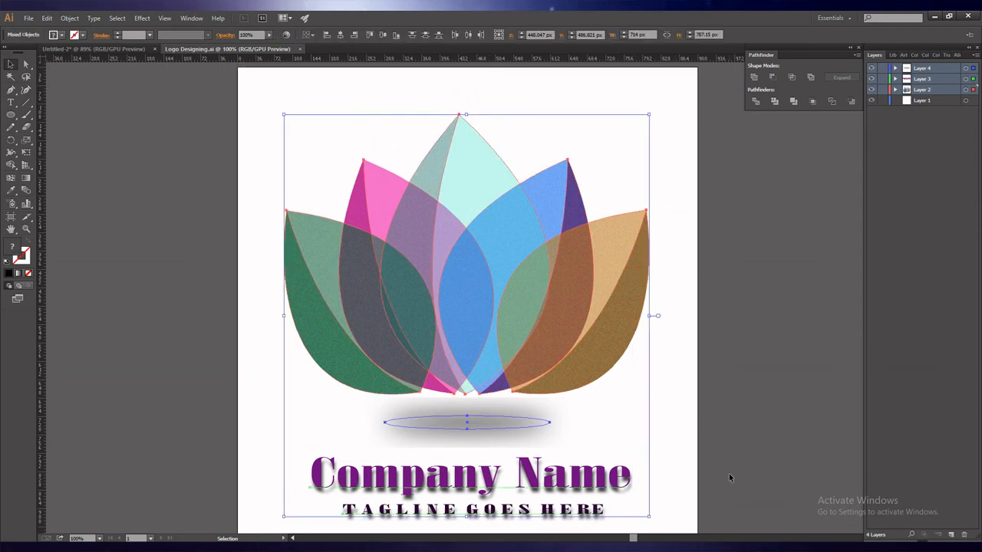
key("Up")
key("Up")
key("Up")
key("Up")
key("Up")
key("Up")
key("Up")
key("Up")
key("Up")
key("Up")
key("Up")
key("Up")
key("Up")
key("Up")
key("Up")
key("Up")
key("Up")
key("Up")
key("Up")
key("Up")
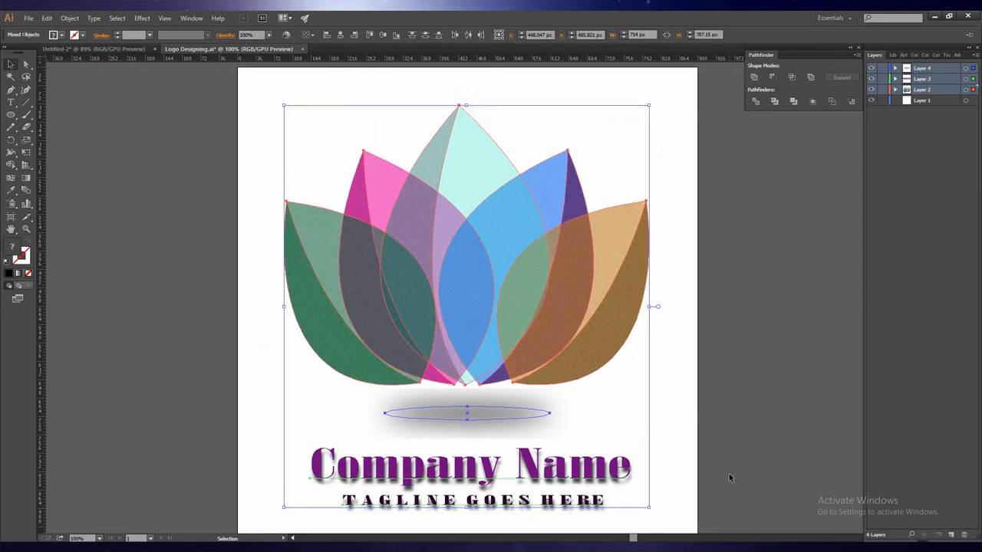
key("Up")
key("Up")
left_click(667, 445)
Step: Review the complete logo on its artboard at several zoom levels from 90% down to 66.67%, finishing at 80%
scroll(668, 445, "down", 3)
scroll(667, 449, "up", 4)
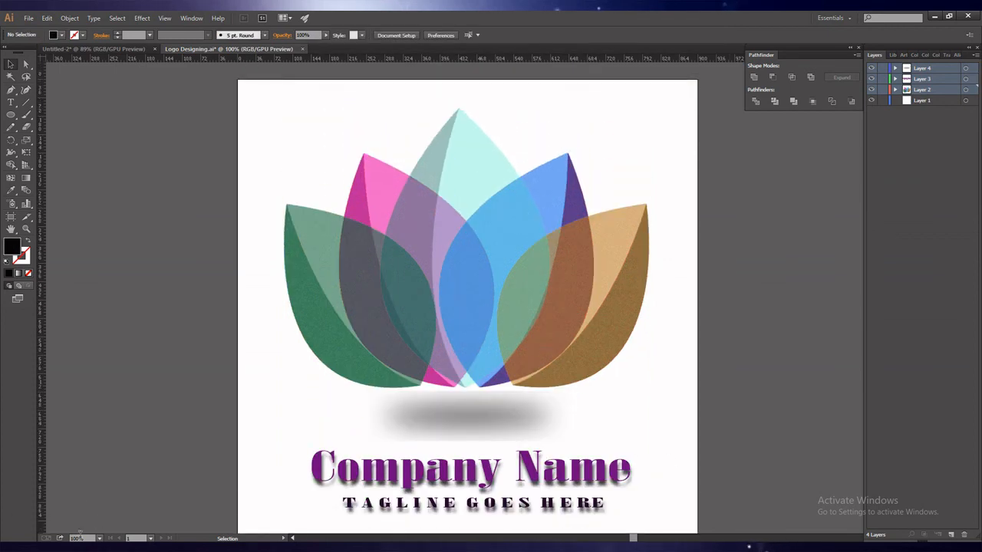
left_click(75, 538)
type("90")
key("Return")
scroll(708, 483, "down", 1)
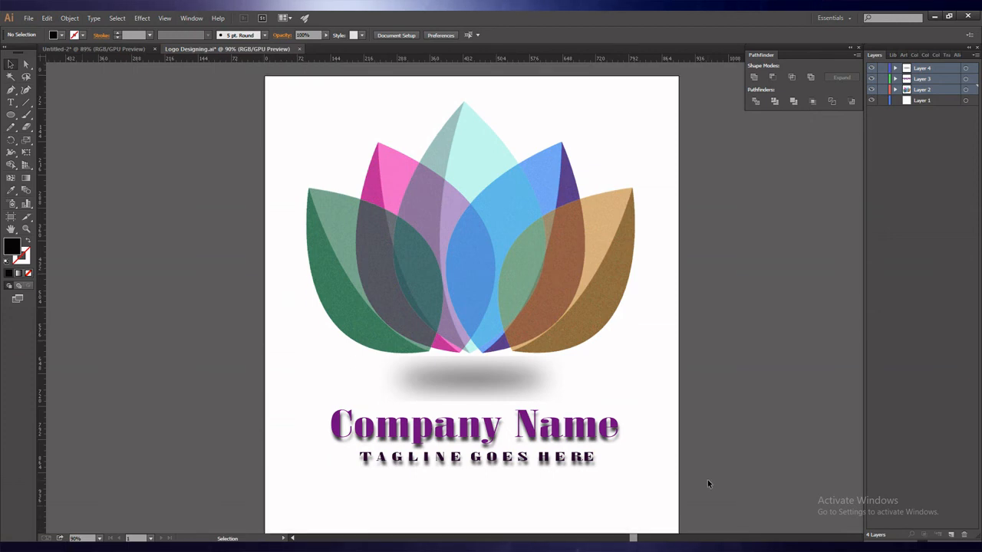
left_click(85, 538)
type("89")
key("Return")
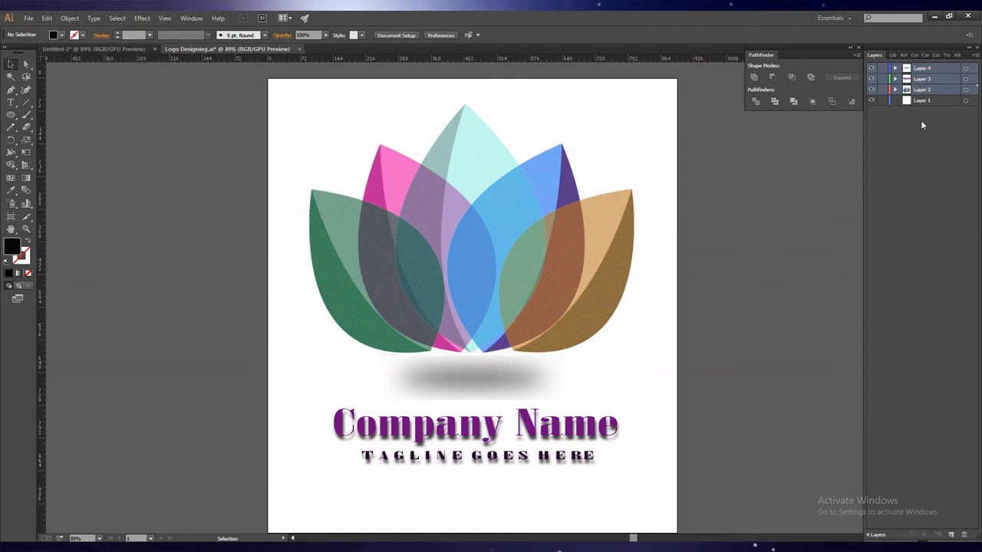
left_click_drag(634, 538, 637, 538)
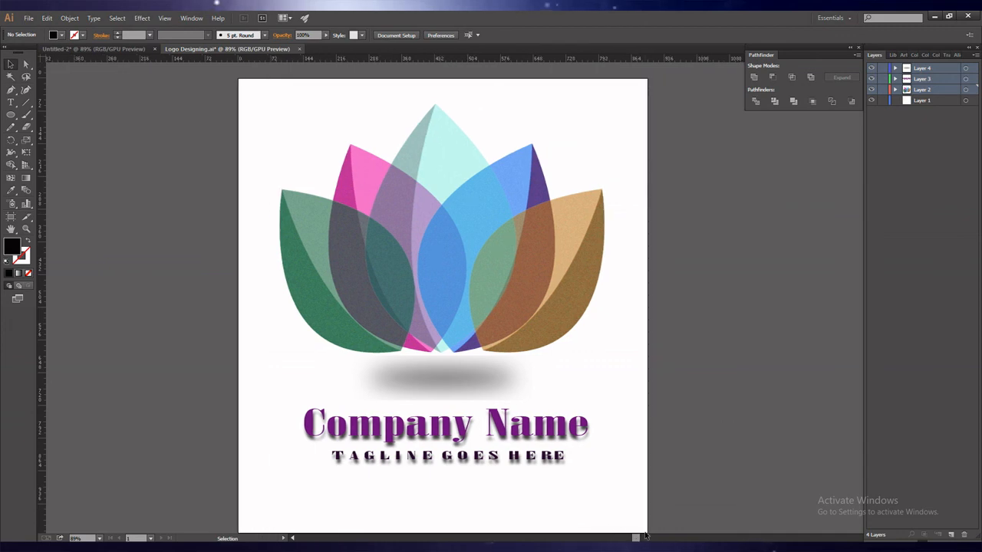
left_click(99, 539)
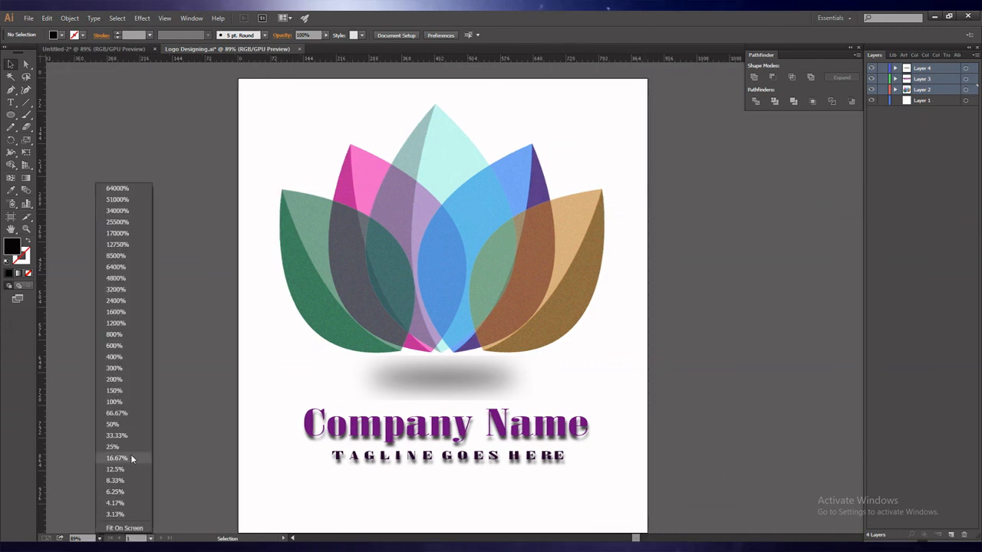
left_click(131, 413)
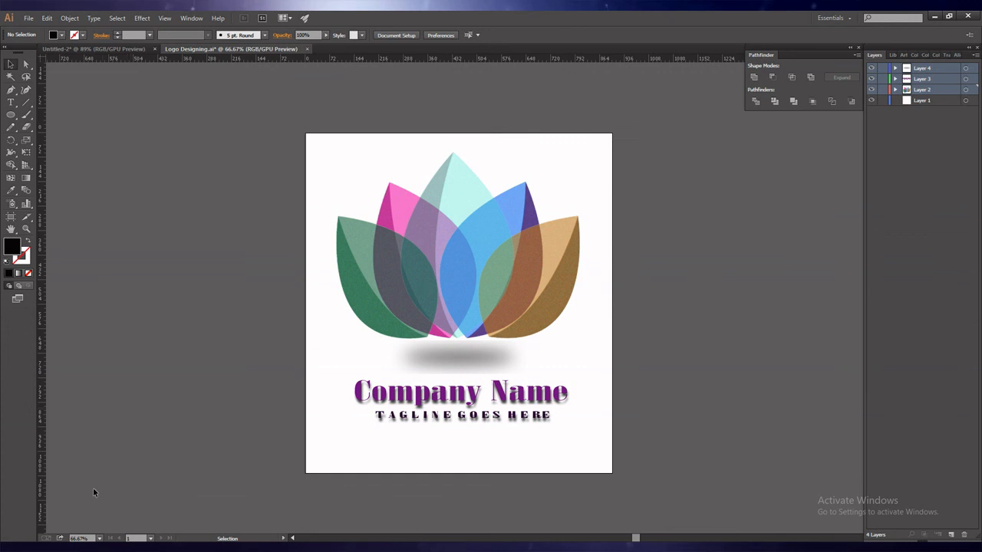
left_click_drag(91, 539, 55, 538)
type("70")
key("Return")
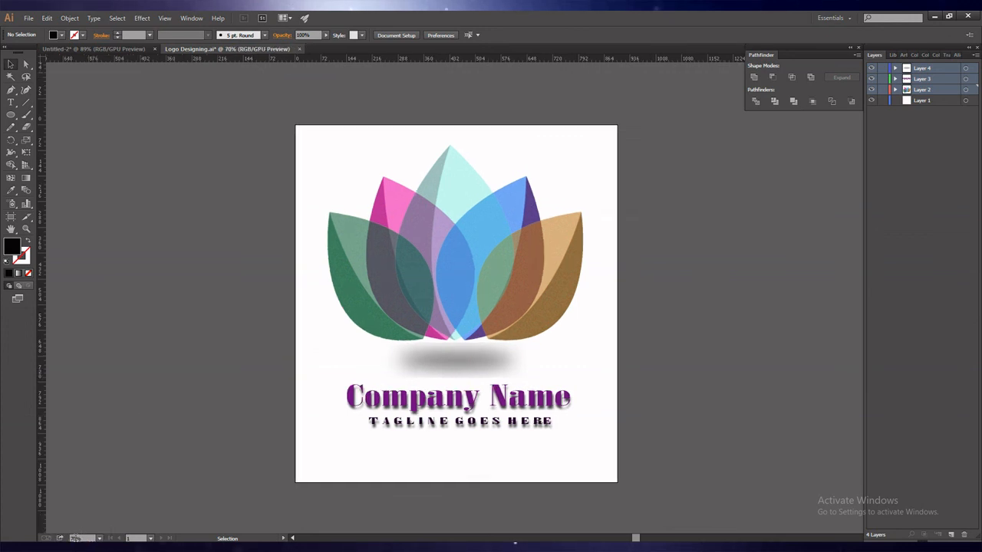
left_click(74, 538)
type("80")
key("Return")
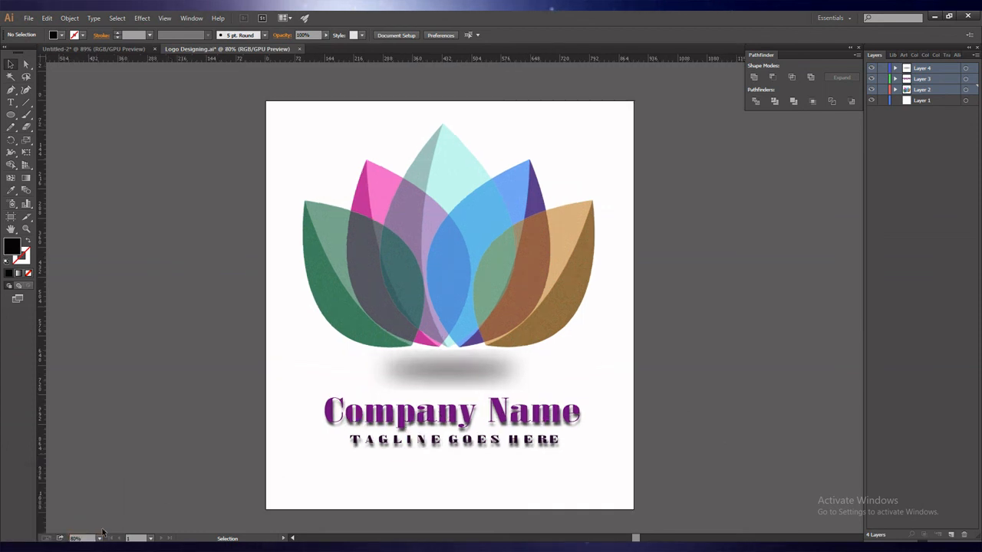
Step: Set the zoom to 85% and draw a 900 x 1000 px background rectangle covering the artboard on Layer 1
left_click(74, 539)
type("85")
key("Return")
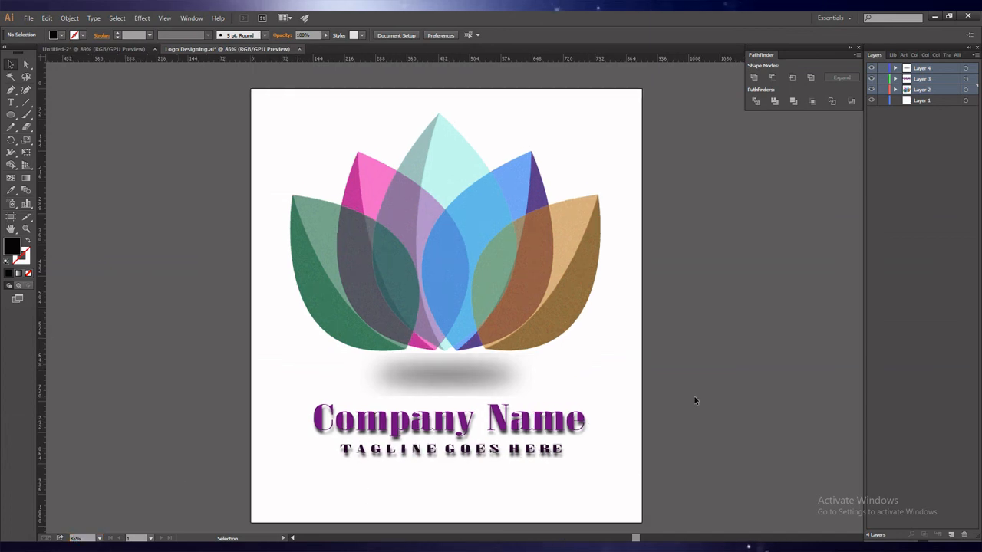
left_click(917, 102)
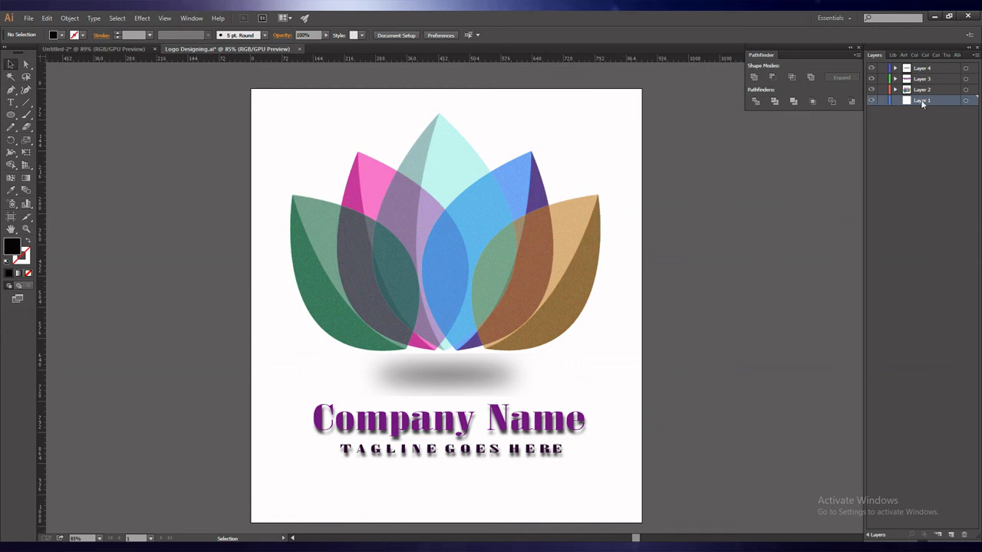
left_click_drag(10, 114, 55, 114)
left_click_drag(251, 88, 643, 523)
Step: Fill the background rectangle with a linear gradient at a 90° angle
double_click(26, 178)
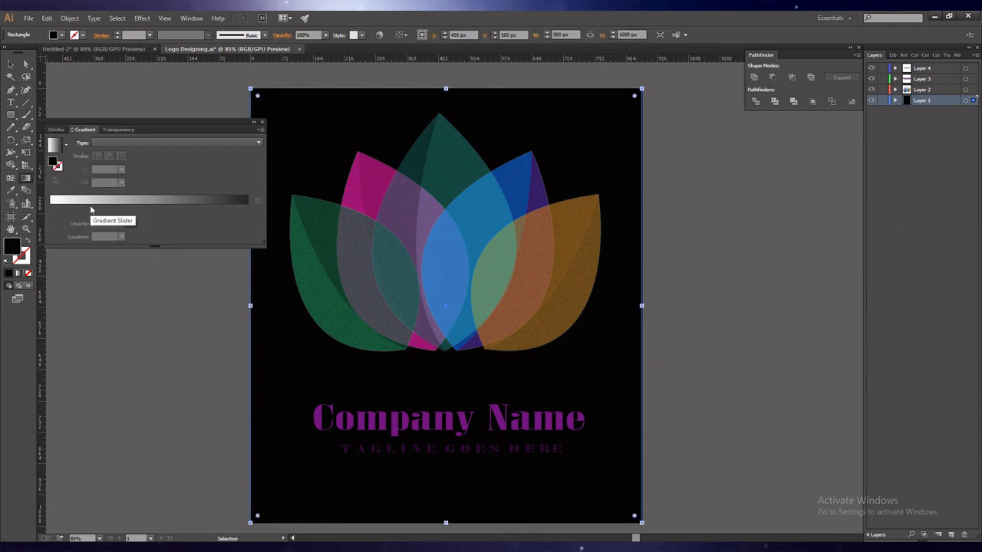
left_click(18, 273)
left_click(121, 169)
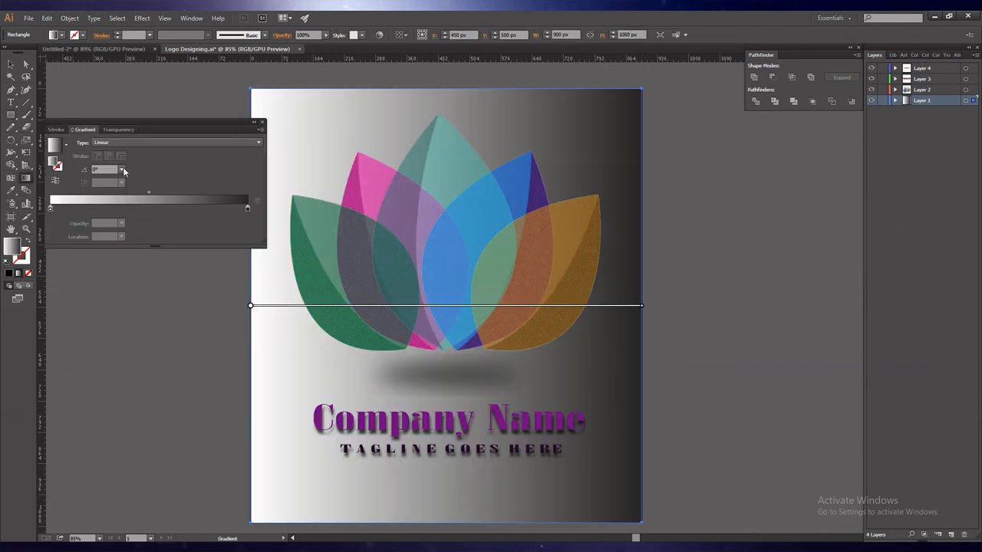
left_click(108, 198)
Step: Try several swatches on the background gradient's stops, ending with grey for the start stop and orange for the end stop
double_click(51, 209)
left_click(215, 241)
left_click(230, 248)
left_click(187, 264)
left_click(243, 212)
double_click(247, 208)
left_click(229, 247)
left_click(228, 241)
left_click(228, 248)
left_click(216, 241)
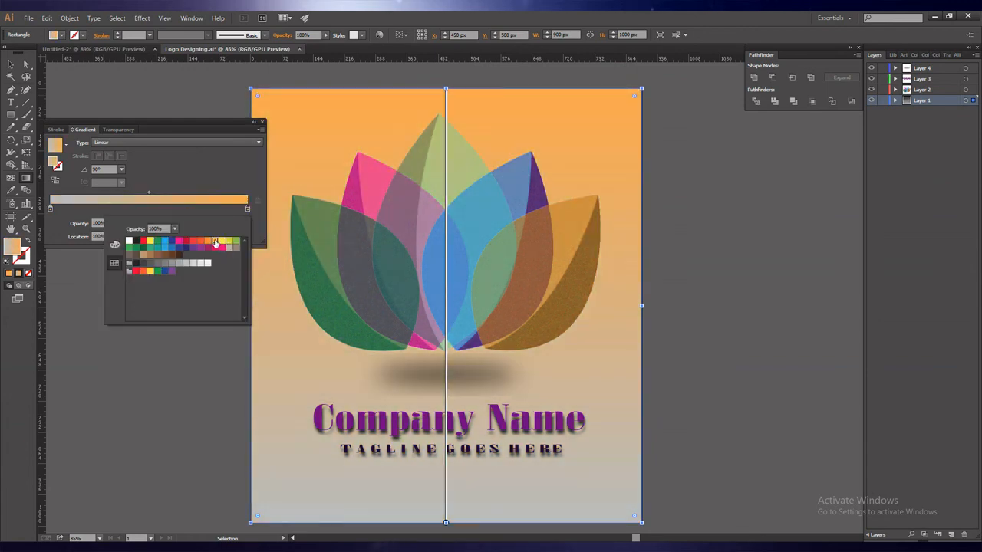
Step: Try a beige end stop and a blue-to-white preset gradient on the background, and undo the preset
left_click(114, 244)
left_click(154, 311)
left_click(114, 263)
left_click(229, 241)
left_click(229, 248)
left_click(66, 143)
left_click(47, 198)
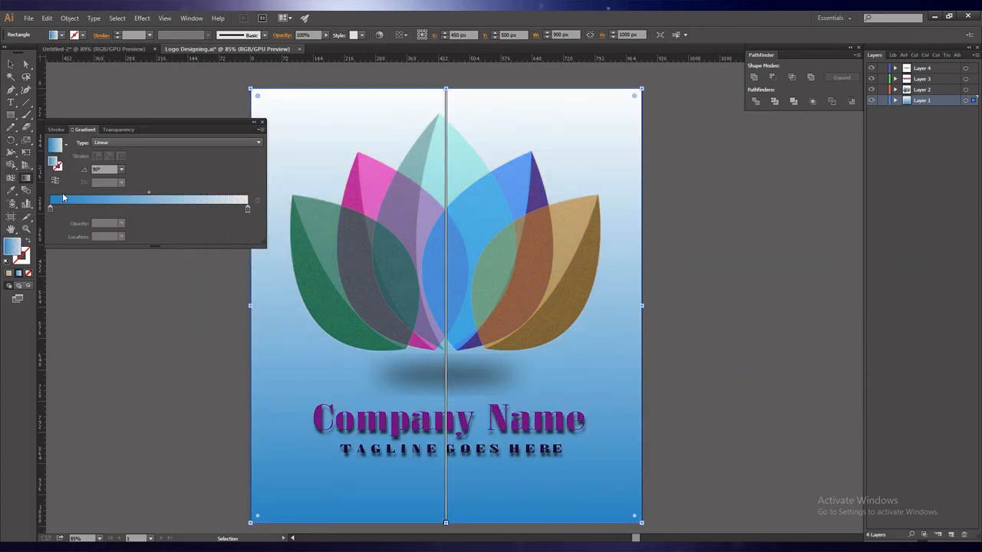
key("ctrl+z")
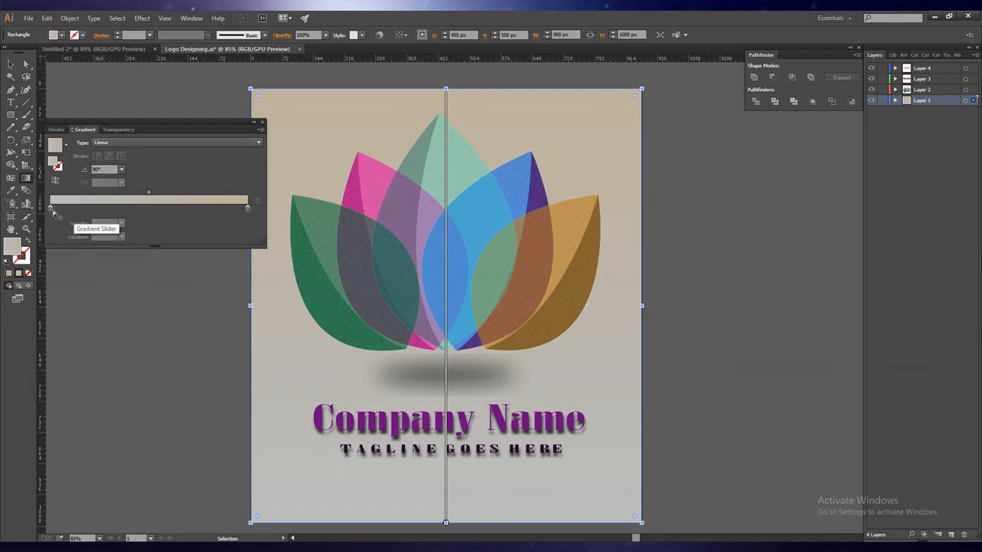
Step: Set the background gradient's end stop to light grey and its start stop to the beige swatch C=25 M=25 Y=40 K=0
double_click(247, 208)
left_click(195, 263)
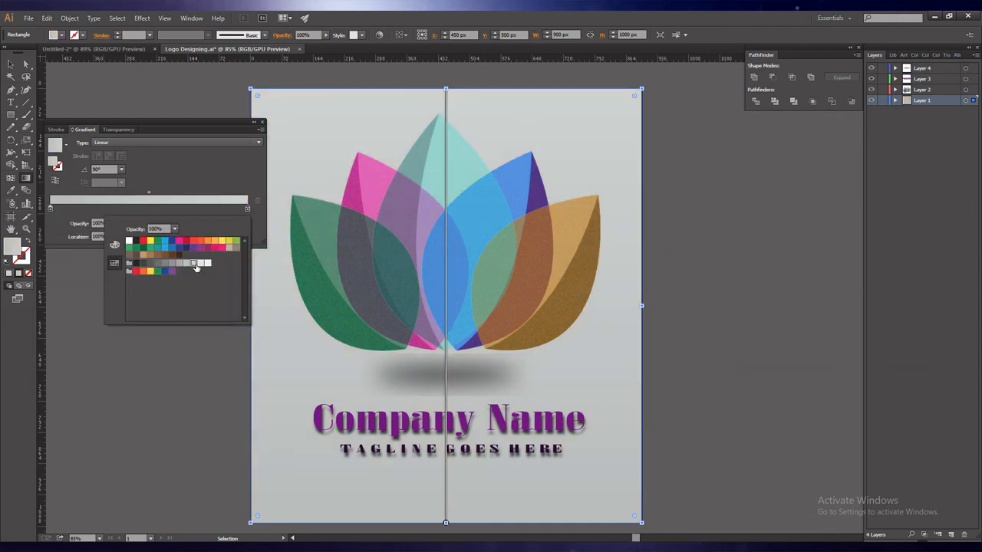
double_click(50, 209)
left_click(180, 263)
left_click(229, 248)
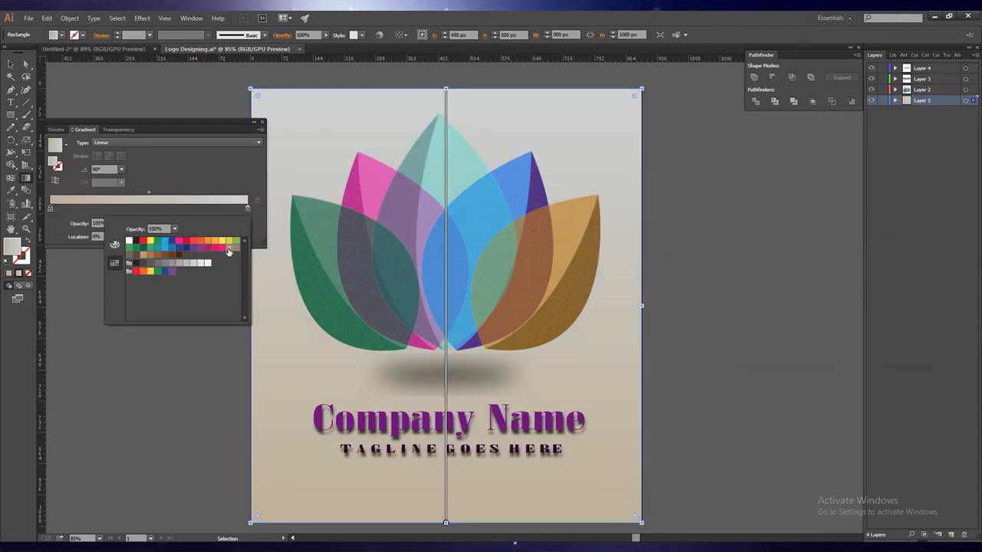
left_click(145, 255)
left_click(228, 248)
left_click(194, 264)
left_click(180, 264)
left_click(187, 264)
left_click(228, 249)
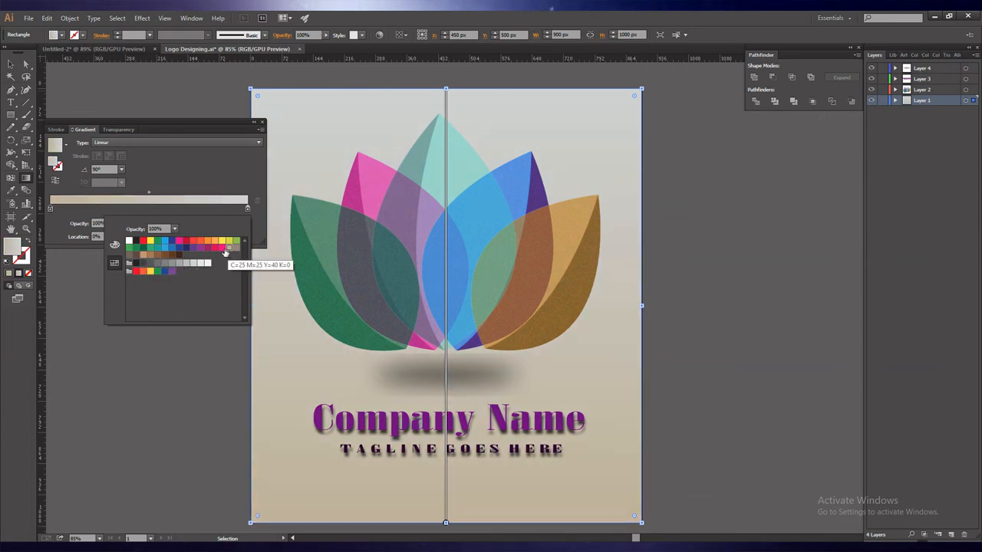
Step: Save the document and lock Layer 1 so that only the logo artwork can be selected
left_click(262, 122)
key("v")
left_click(708, 362)
key("ctrl+s")
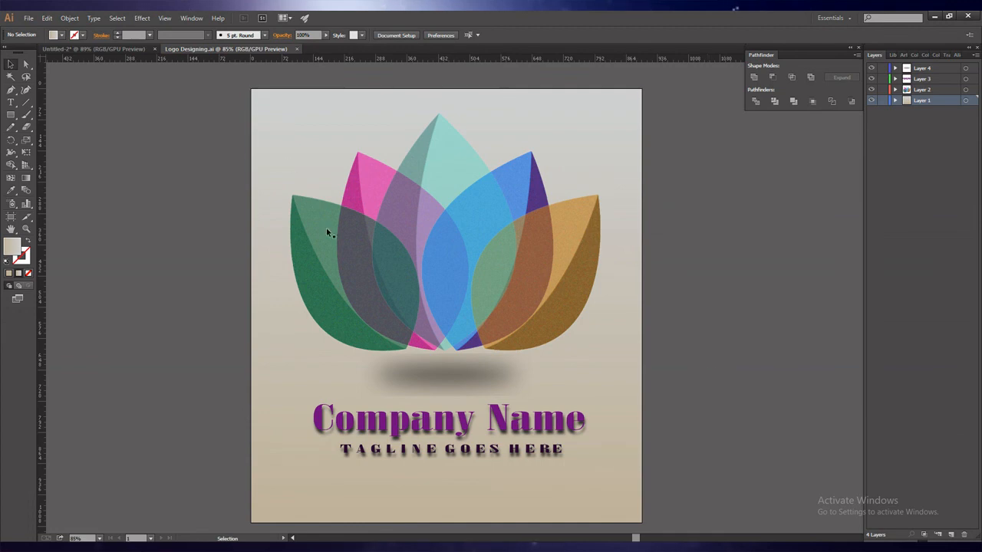
scroll(278, 124, "down", 1)
left_click_drag(274, 103, 708, 450)
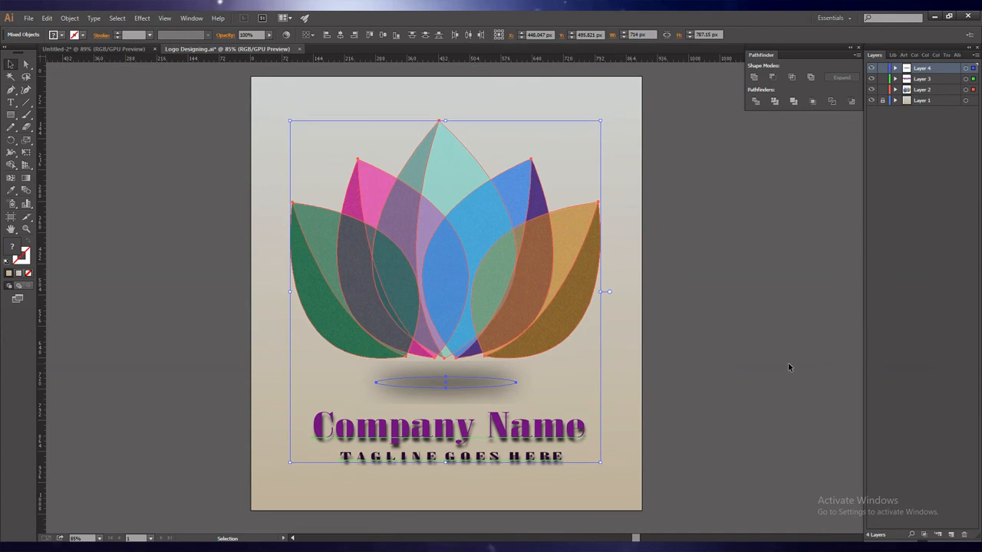
left_click(788, 363)
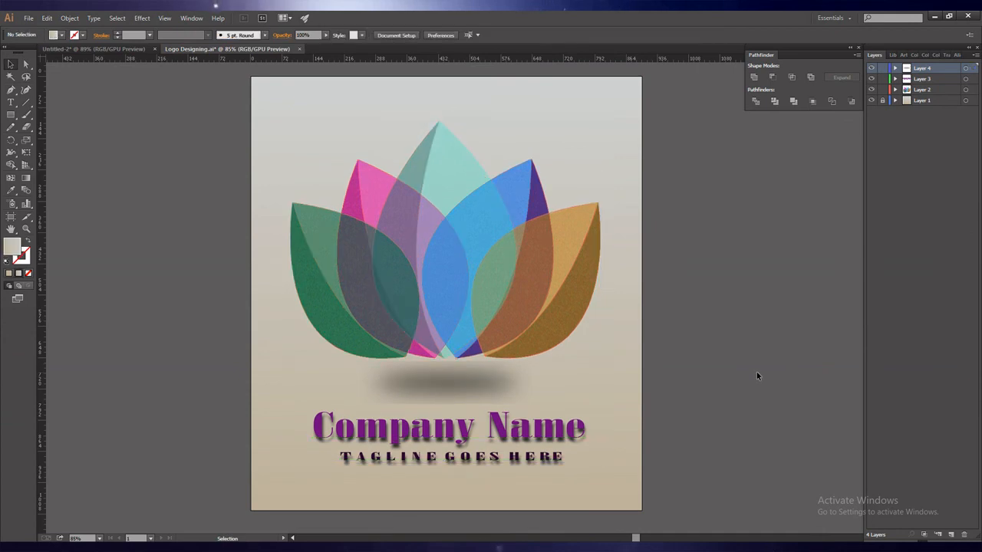
Step: Unlock Layer 1 and set the background gradient's start stop to the K=30 grey and its end stop to a lighter grey
left_click(884, 100)
left_click(924, 101)
left_click(598, 145)
double_click(26, 178)
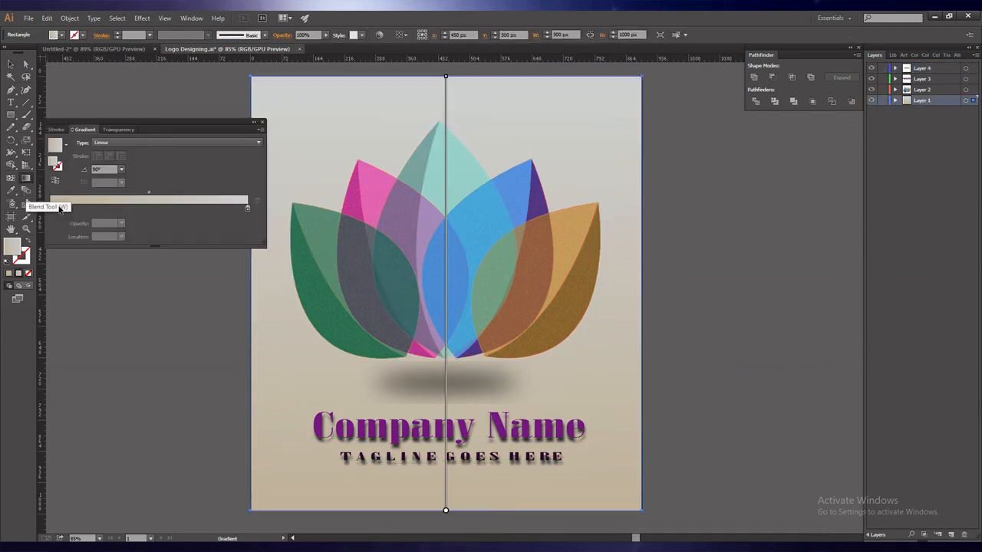
double_click(50, 208)
left_click(187, 264)
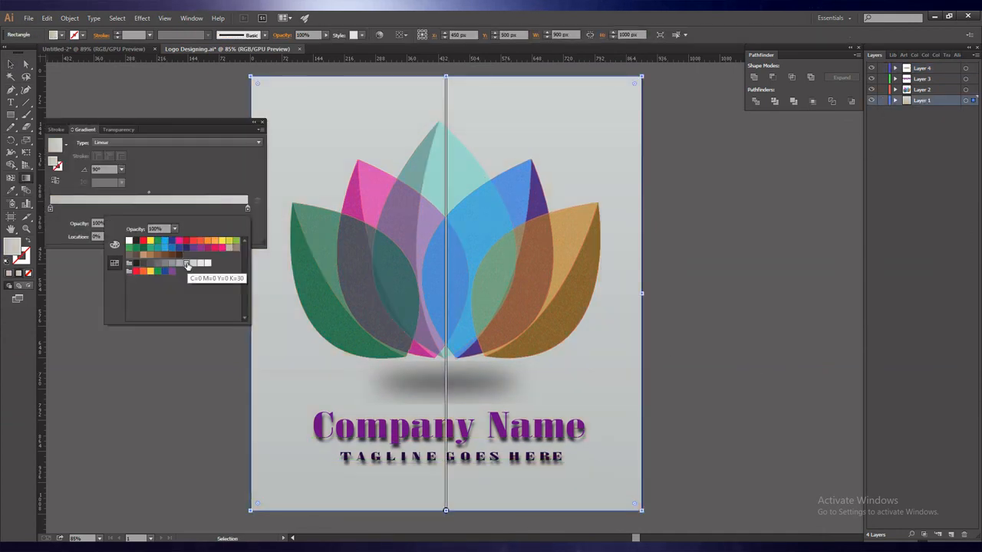
double_click(247, 208)
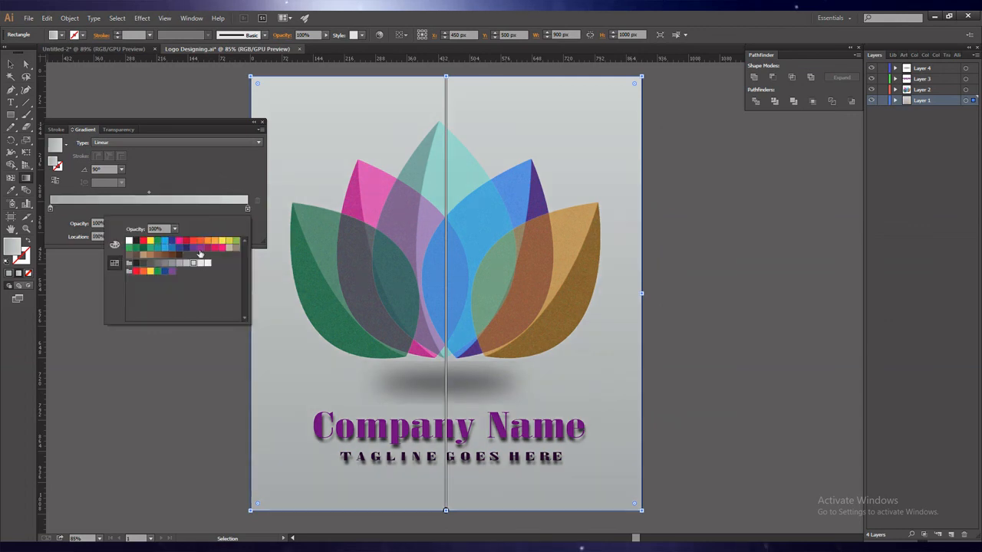
left_click(200, 264)
Step: Deselect the background rectangle, save the document and lock Layer 1
left_click(262, 122)
left_click(263, 122)
key("v")
left_click(727, 351)
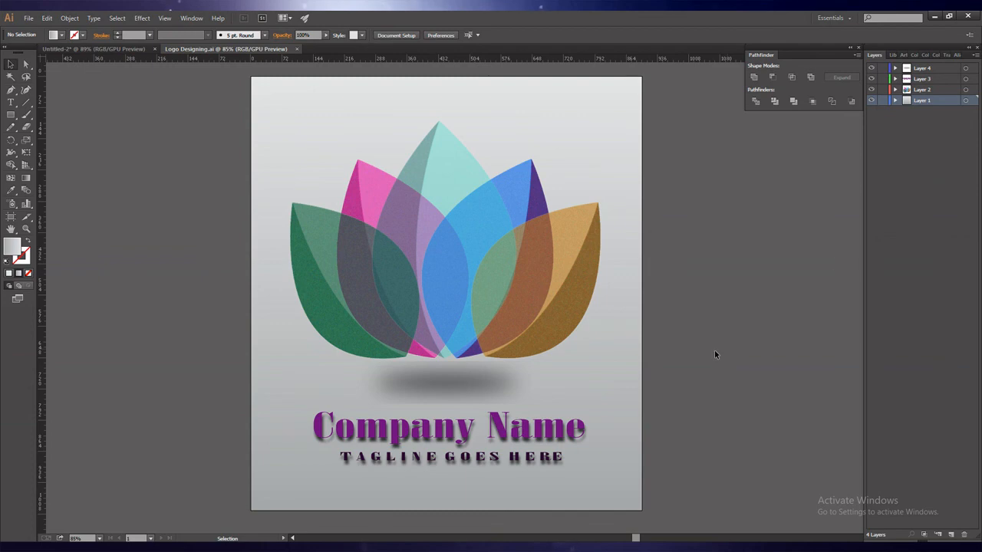
key("a")
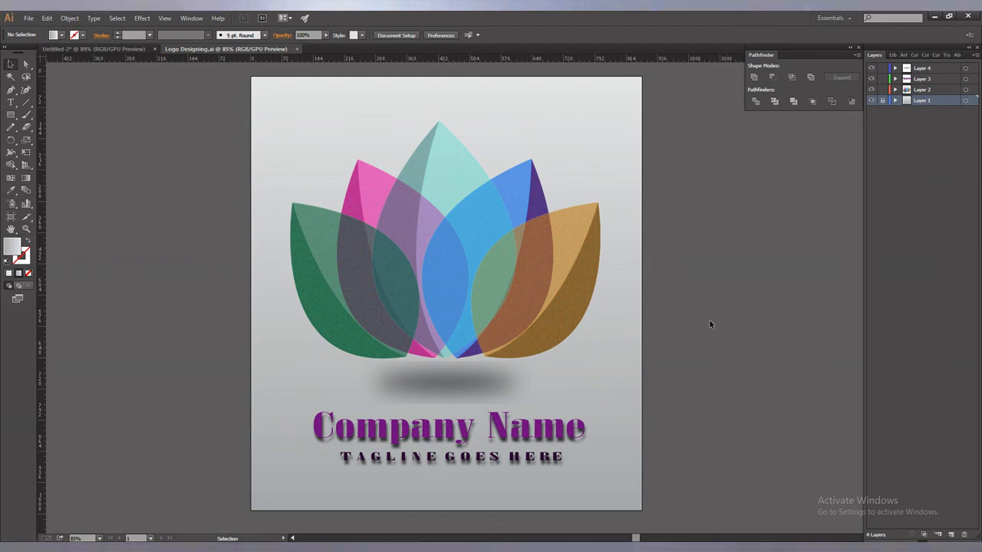